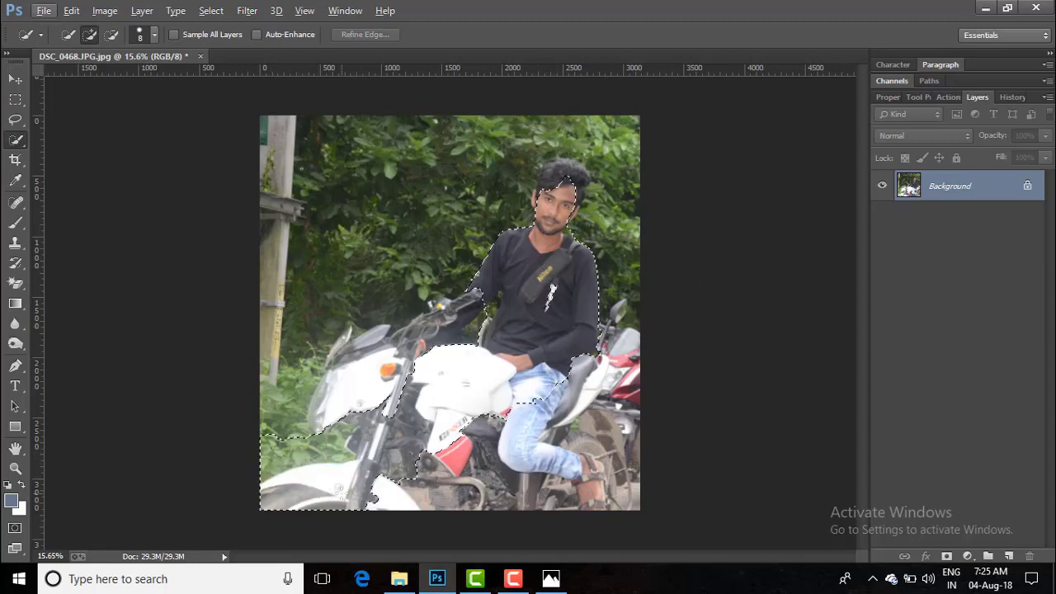
# Extend the quick selection over the motorcycle's lower body, the rider's lower leg, the front fairing and the front mirror
pyautogui.moveTo(525, 498)
pyautogui.mouseDown()
pyautogui.moveTo(590, 480)
pyautogui.moveTo(596, 436)
pyautogui.moveTo(570, 409)
pyautogui.mouseUp()
pyautogui.moveTo(412, 367); pyautogui.dragTo(363, 347)
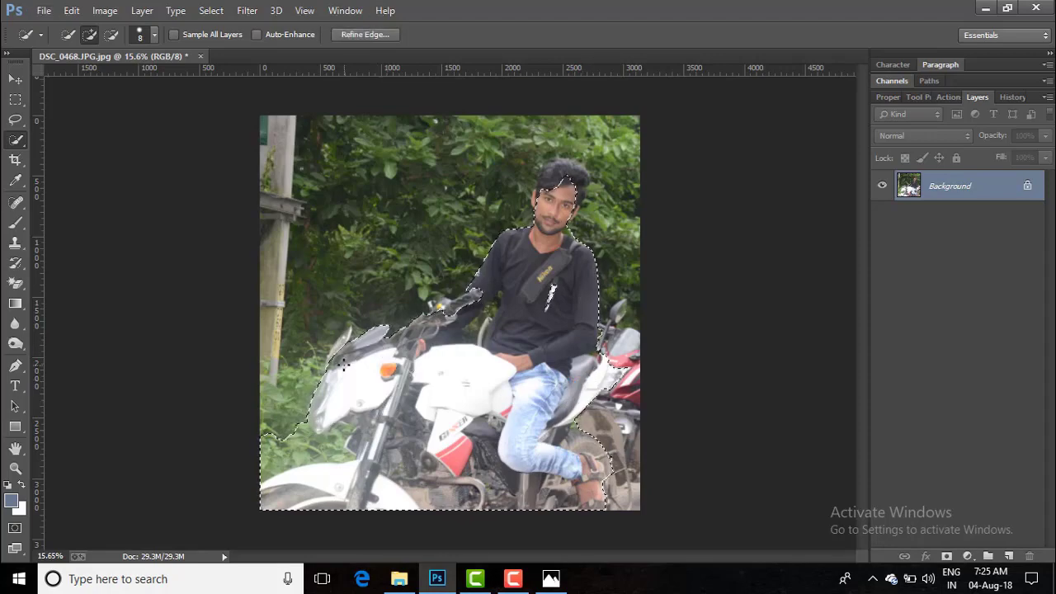
pyautogui.scroll(5, 345, 365)
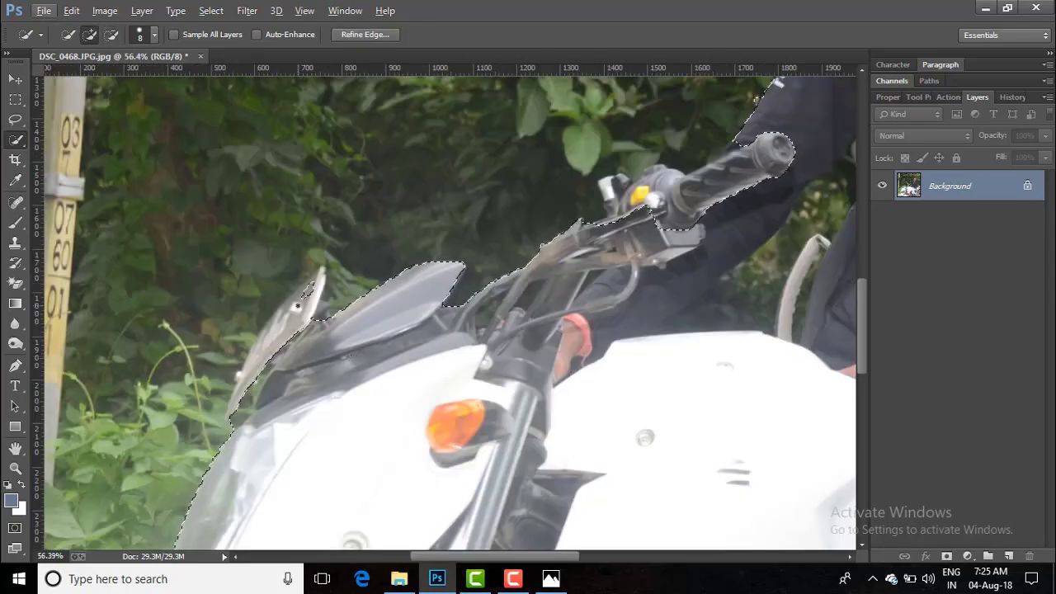
pyautogui.click(276, 339)
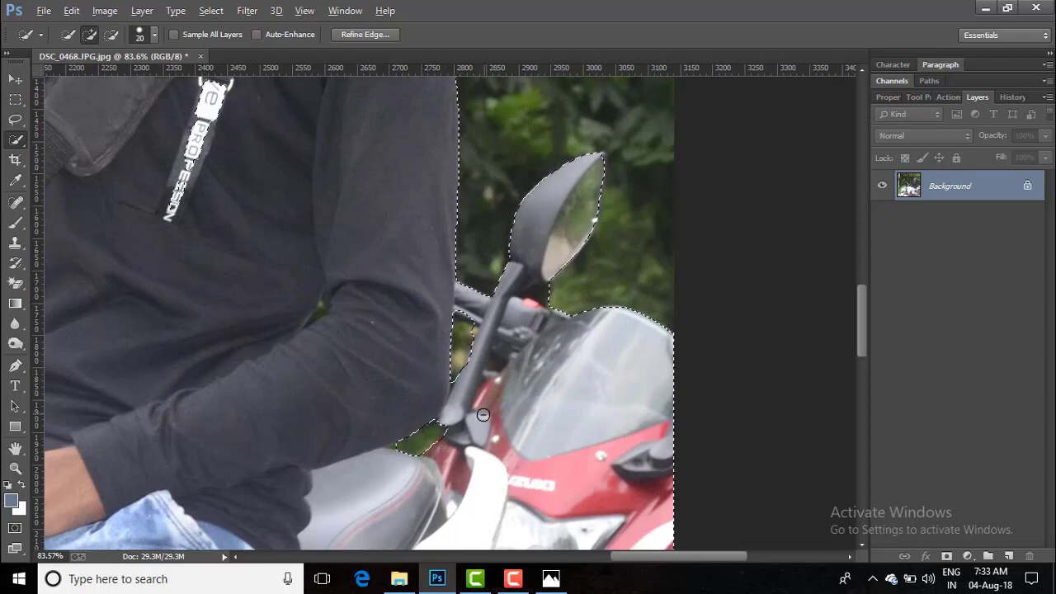
# Copy the selected rider and motorcycles to a new layer
pyautogui.scroll(-3, 481, 415)
pyautogui.scroll(-12, 483, 415)
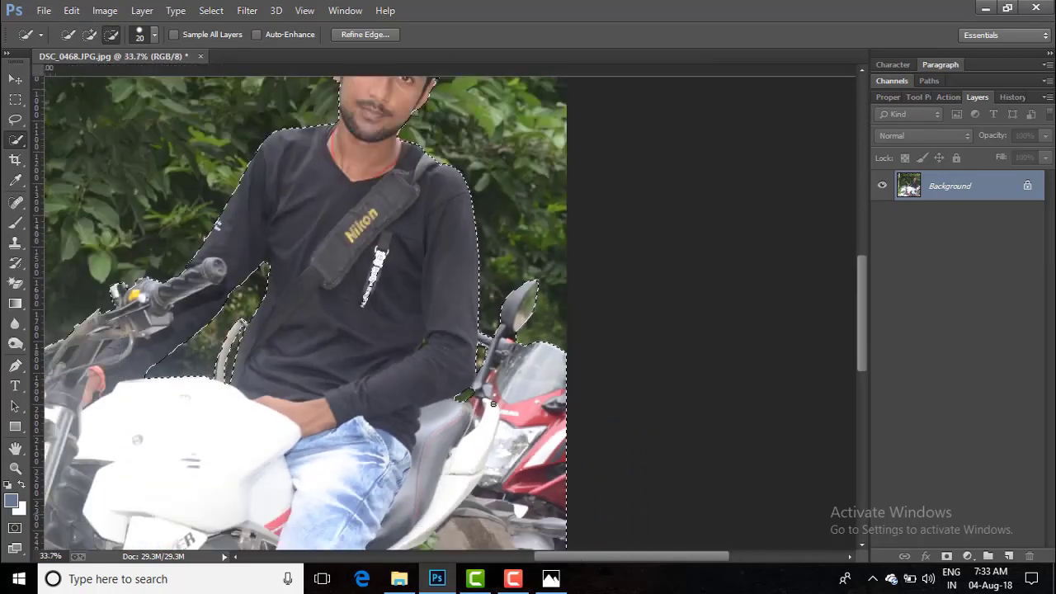
pyautogui.scroll(-1, 494, 404)
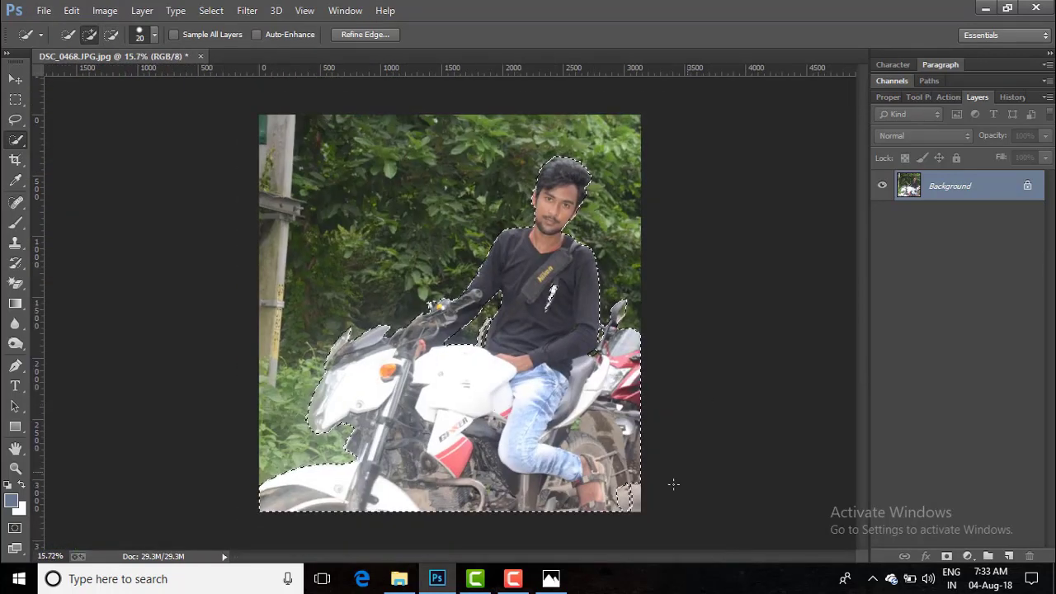
pyautogui.scroll(4, 643, 501)
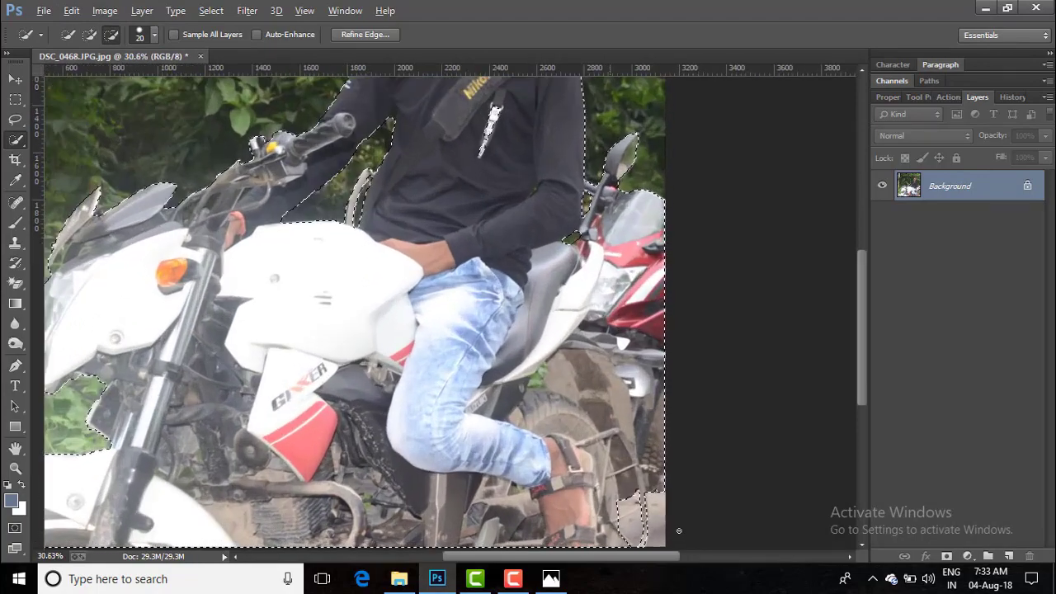
pyautogui.scroll(-4, 660, 512)
pyautogui.scroll(-1, 678, 530)
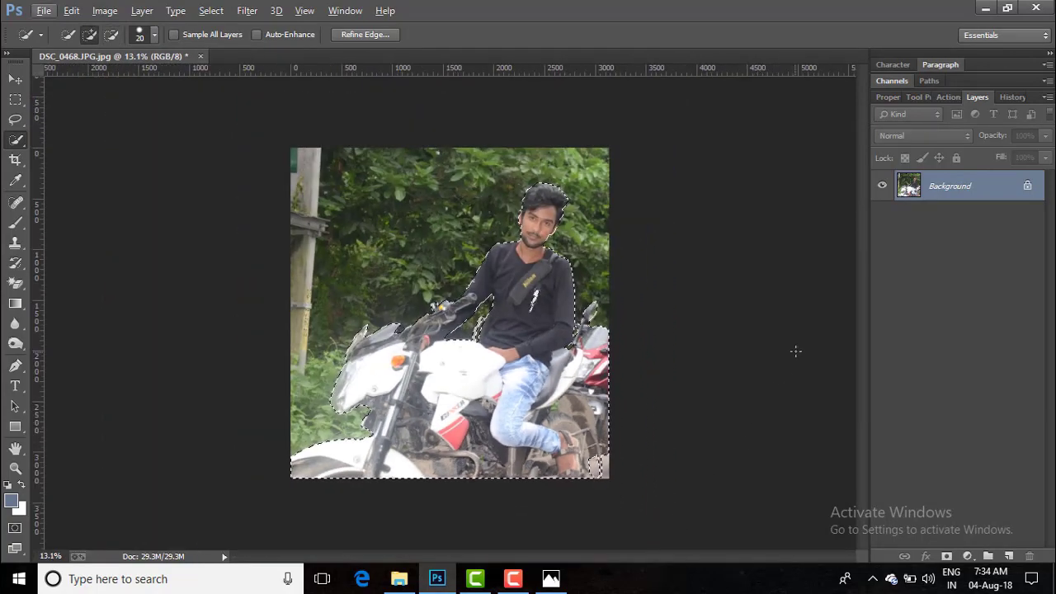
pyautogui.hotkey('ctrl', 'j')
# Load Layer 1's outline as a selection and fill it on the Background layer with Content-Aware at 100% opacity
pyautogui.click(918, 216)
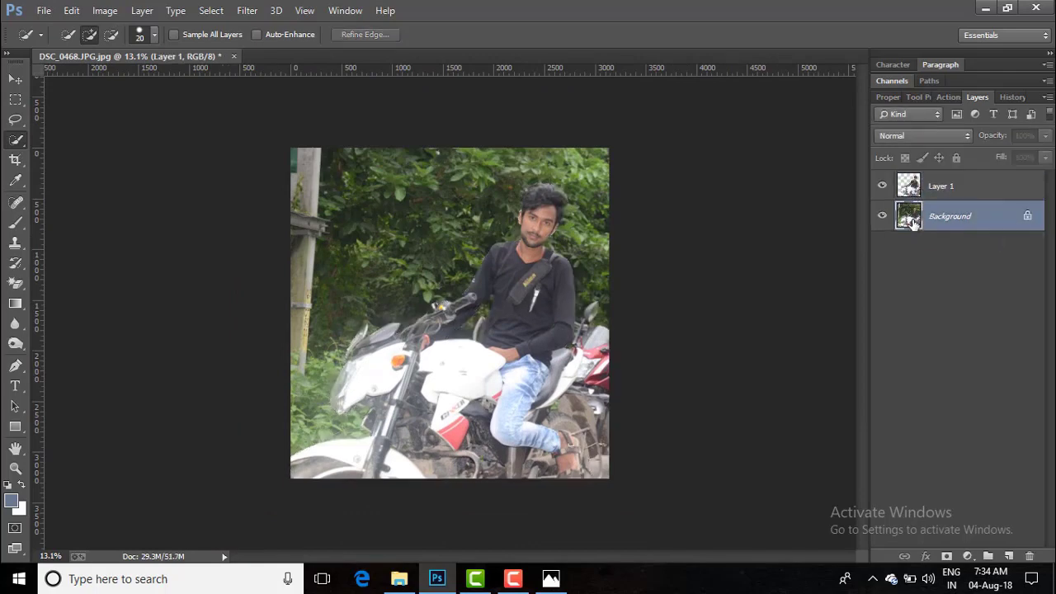
pyautogui.click(913, 186)
pyautogui.keyDown('ctrl'); pyautogui.click(913, 186); pyautogui.keyUp('ctrl')
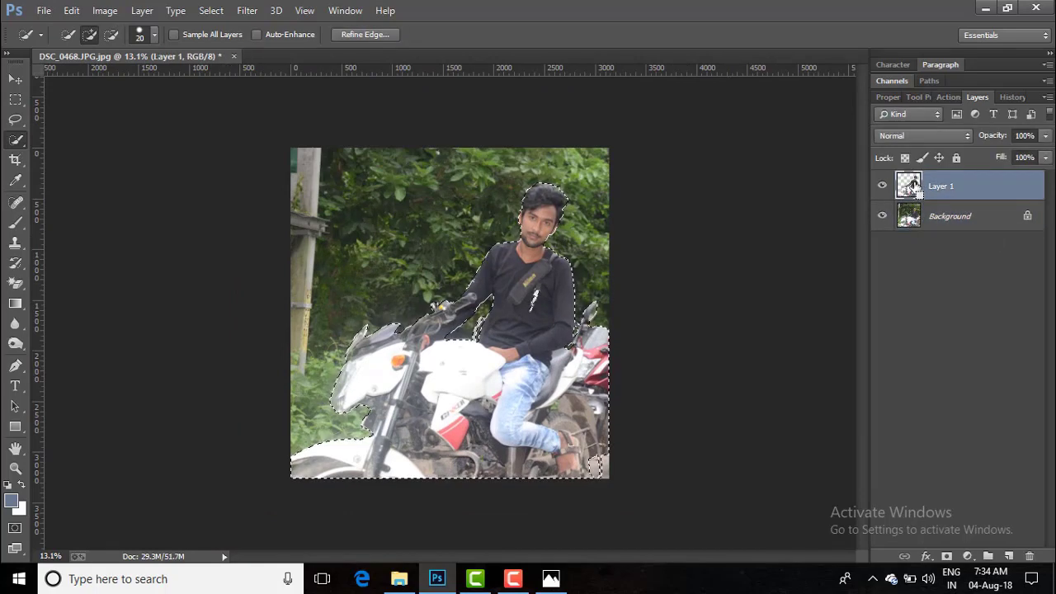
pyautogui.click(918, 221)
pyautogui.rightClick(528, 238)
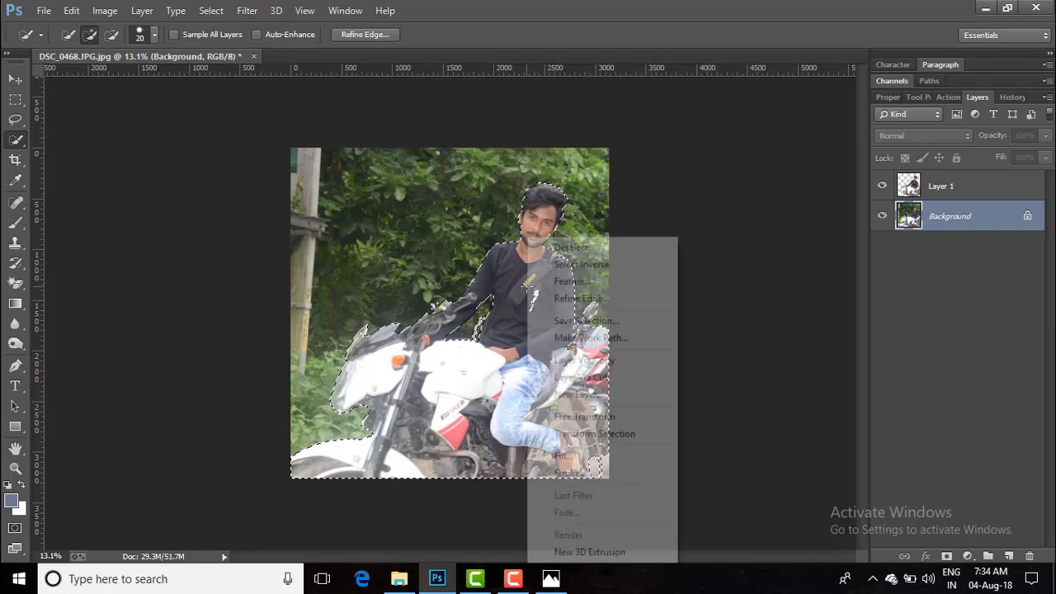
pyautogui.click(564, 456)
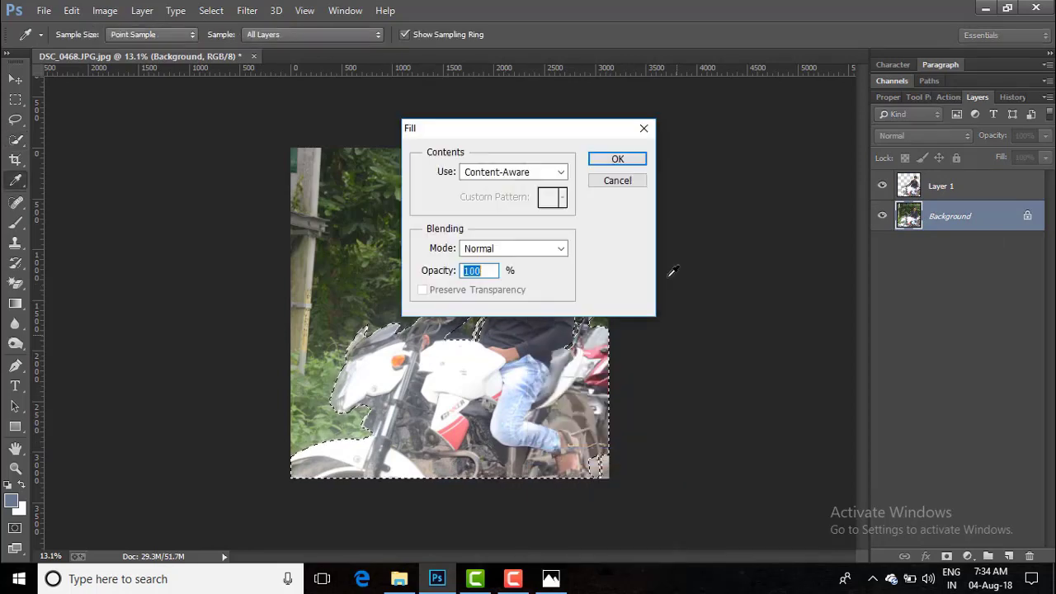
pyautogui.click(618, 158)
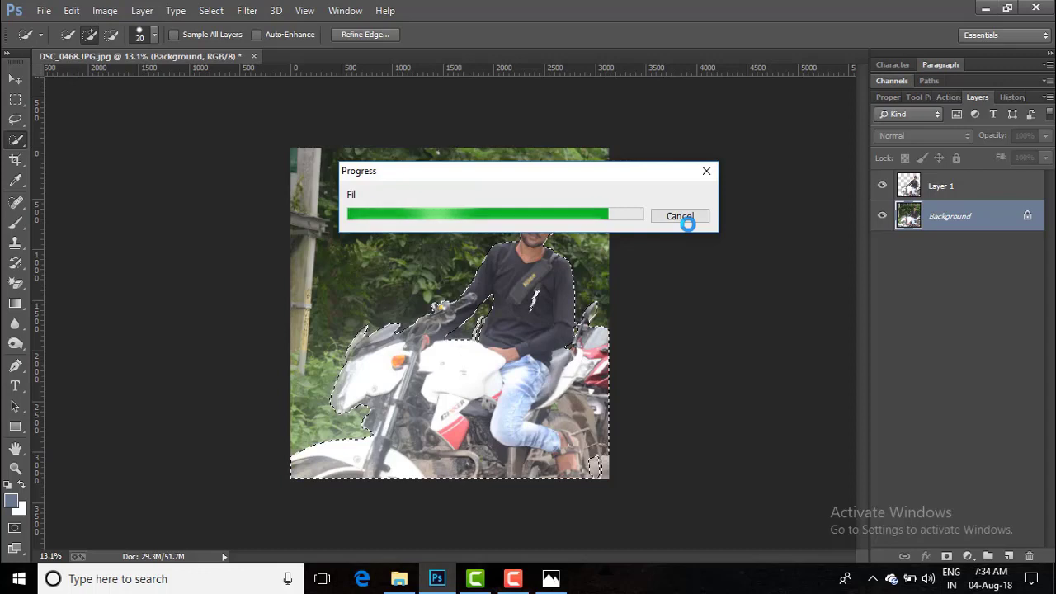
# Hide Layer 1 and clear the selection to expose the filled background
pyautogui.click(882, 186)
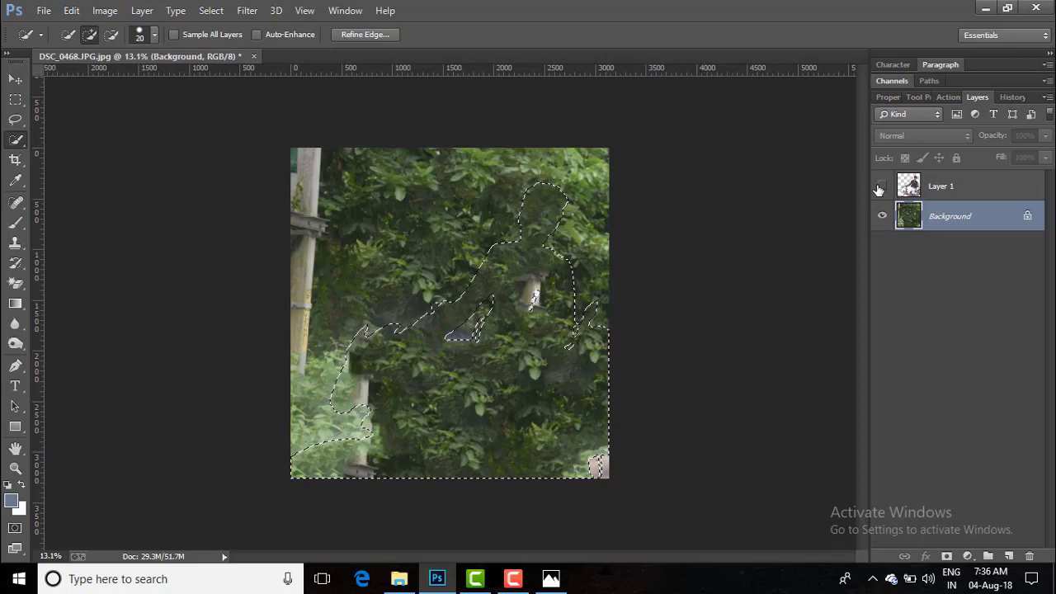
pyautogui.hotkey('ctrl', 'd')
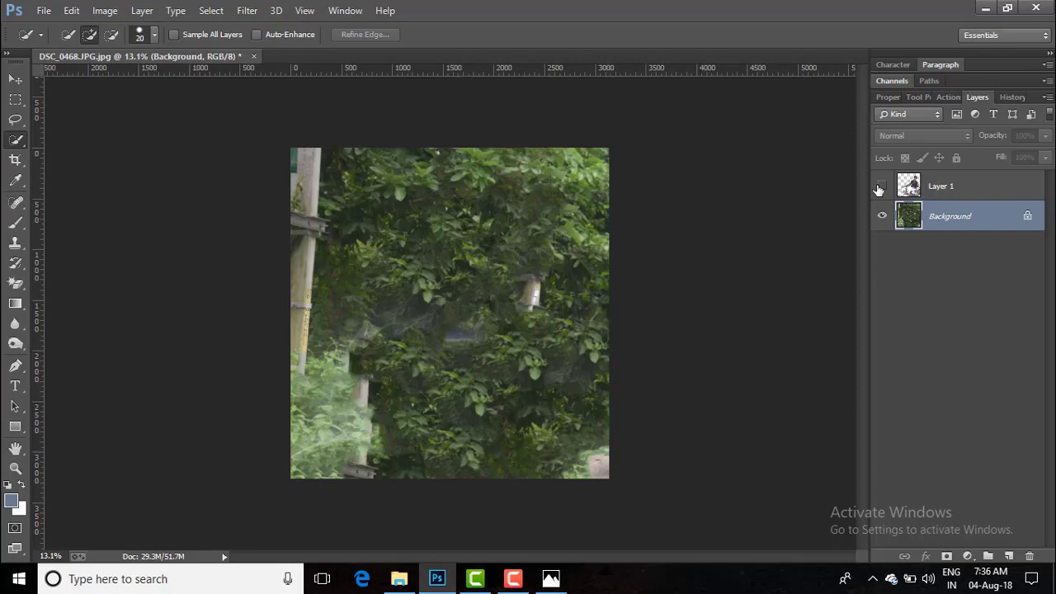
pyautogui.scroll(3, 489, 363)
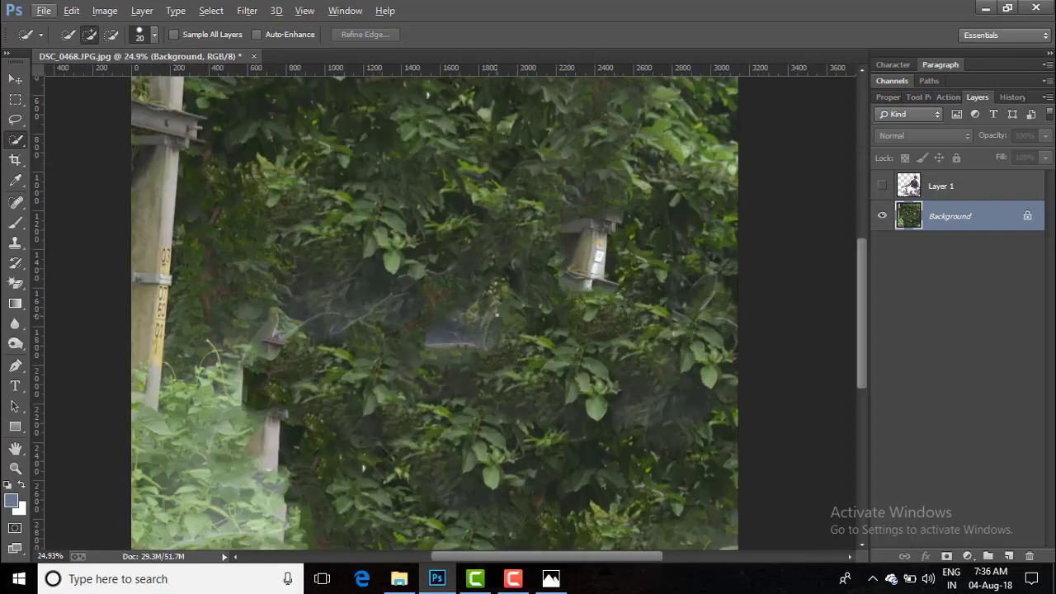
pyautogui.scroll(-1, 572, 230)
pyautogui.scroll(2, 572, 230)
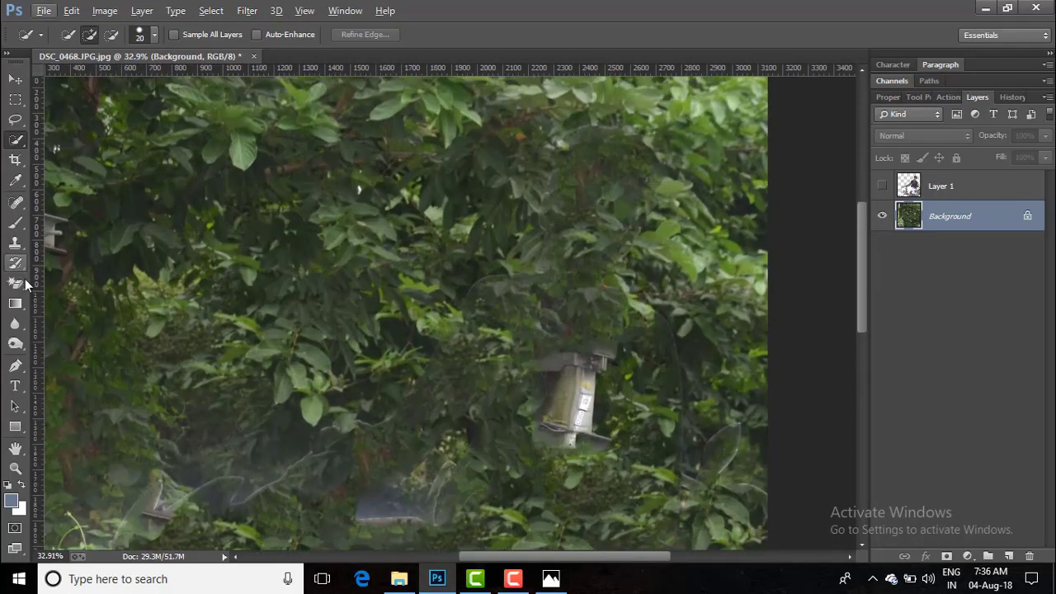
# Heal the smeared foliage above the stray post fragment using the Spot Healing Brush at size 175 in Content-Aware mode
pyautogui.click(15, 203)
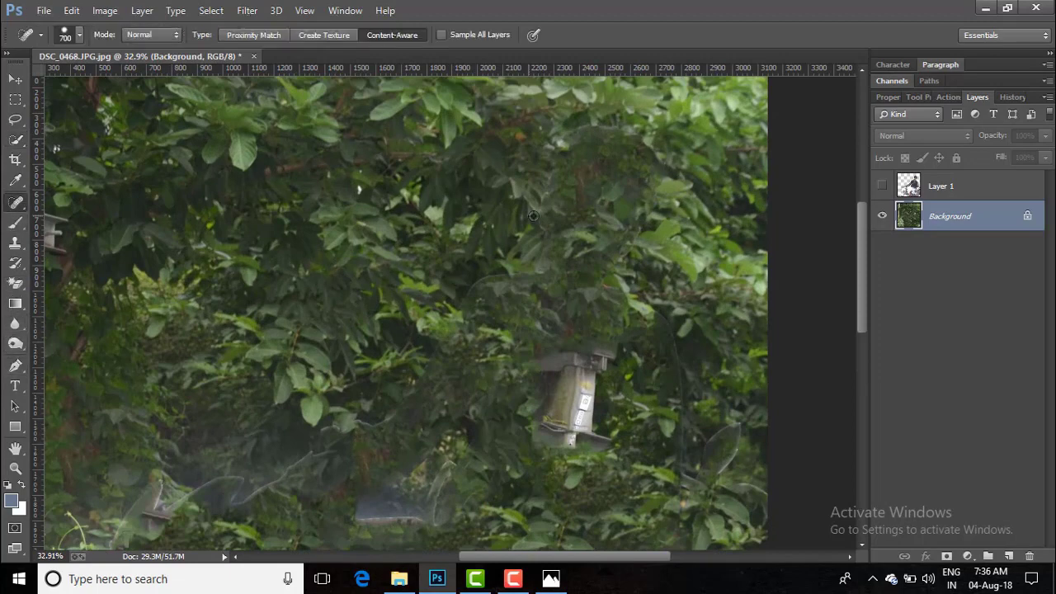
pyautogui.scroll(1, 564, 229)
pyautogui.press('[')
pyautogui.press('[')
pyautogui.press('[')
pyautogui.press('[')
pyautogui.press('[')
pyautogui.press('[')
pyautogui.press('[')
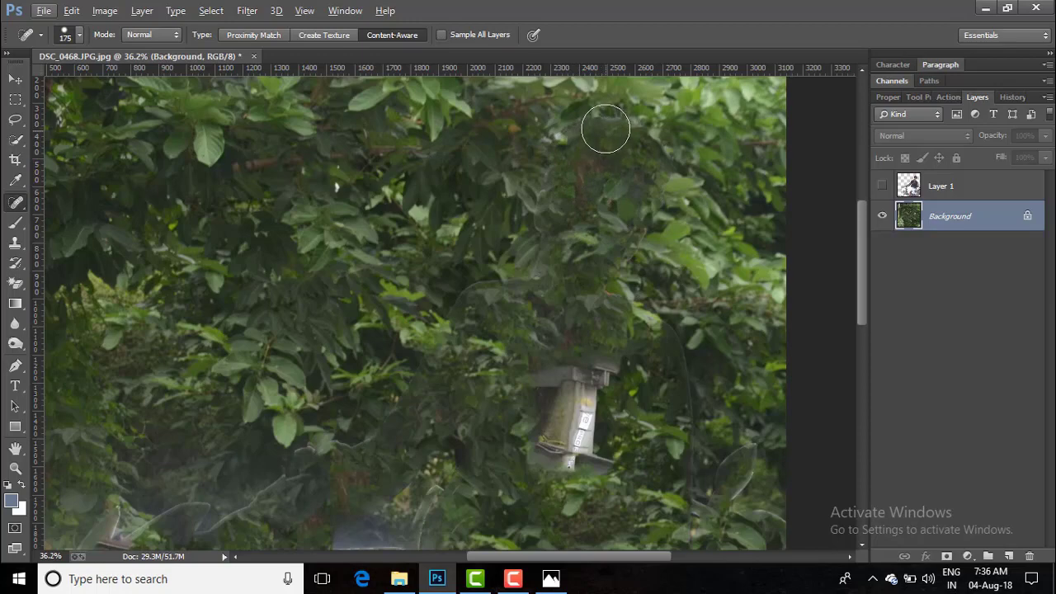
pyautogui.moveTo(609, 122)
pyautogui.mouseDown()
pyautogui.moveTo(557, 173)
pyautogui.moveTo(557, 158)
pyautogui.mouseUp()
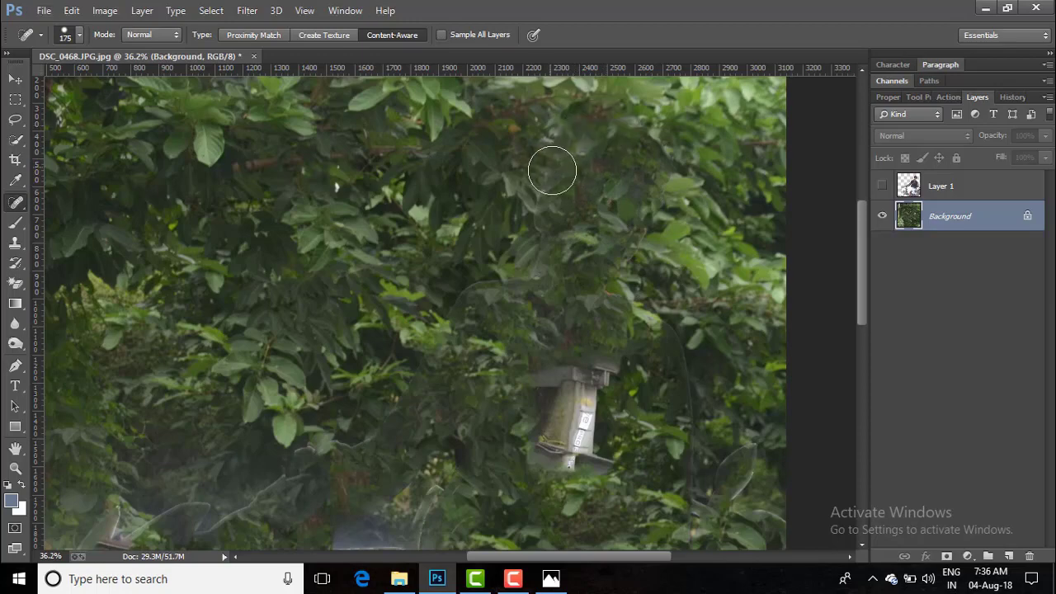
# Reduce the Spot Healing Brush to size 50 and heal the remaining blurry foliage around and above the post fragment
pyautogui.press('[')
pyautogui.press('[')
pyautogui.press('[')
pyautogui.press('[')
pyautogui.press('[')
pyautogui.press('[')
pyautogui.press('[')
pyautogui.moveTo(545, 173)
pyautogui.mouseDown()
pyautogui.moveTo(531, 272)
pyautogui.moveTo(473, 285)
pyautogui.mouseUp()
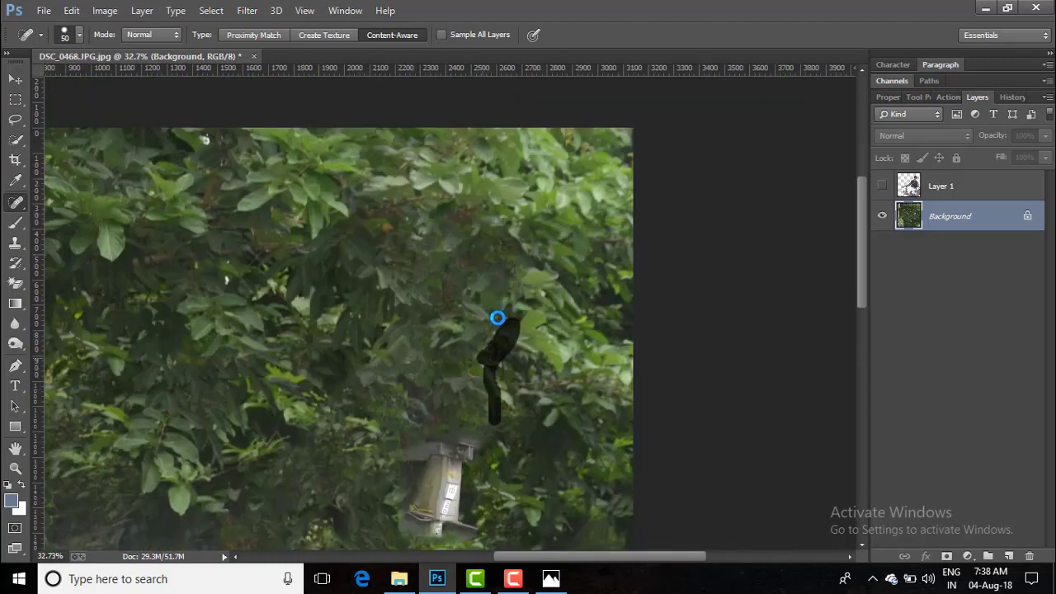
pyautogui.moveTo(497, 318); pyautogui.dragTo(497, 319)
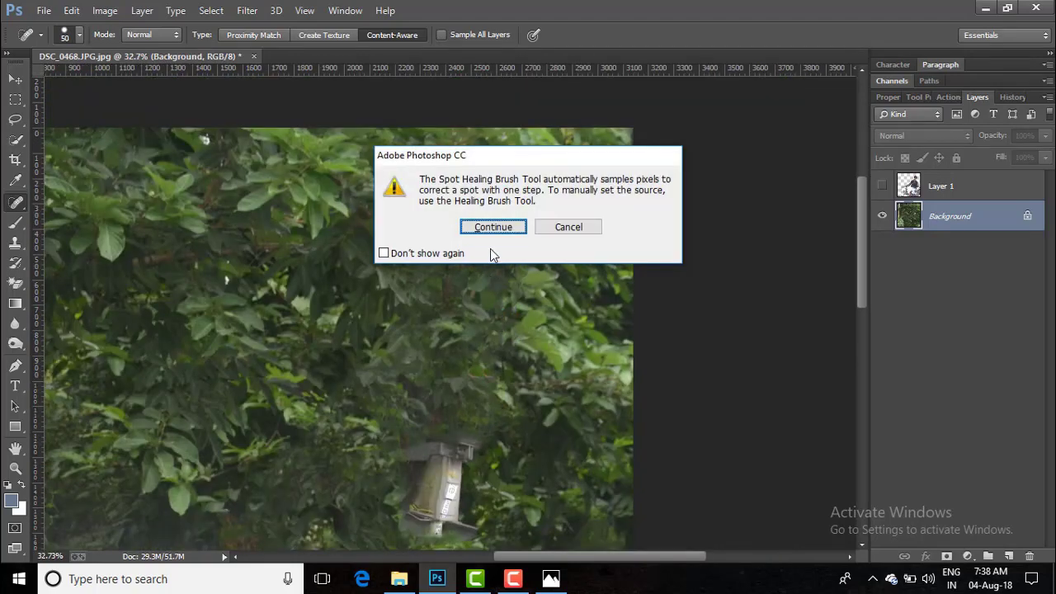
pyautogui.click(568, 228)
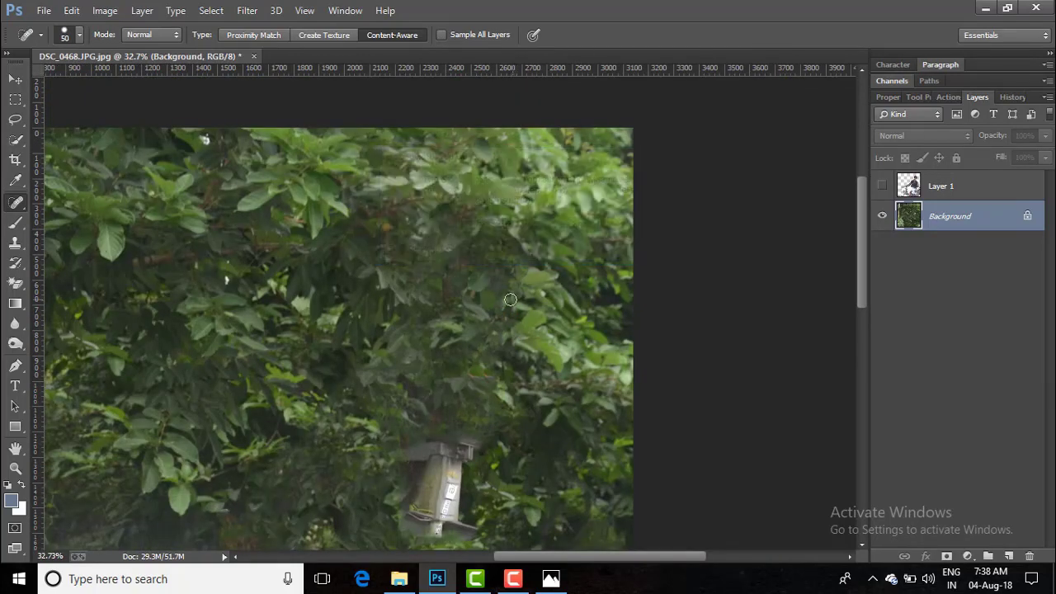
pyautogui.moveTo(510, 300)
pyautogui.mouseDown()
pyautogui.moveTo(480, 354)
pyautogui.moveTo(525, 400)
pyautogui.mouseUp()
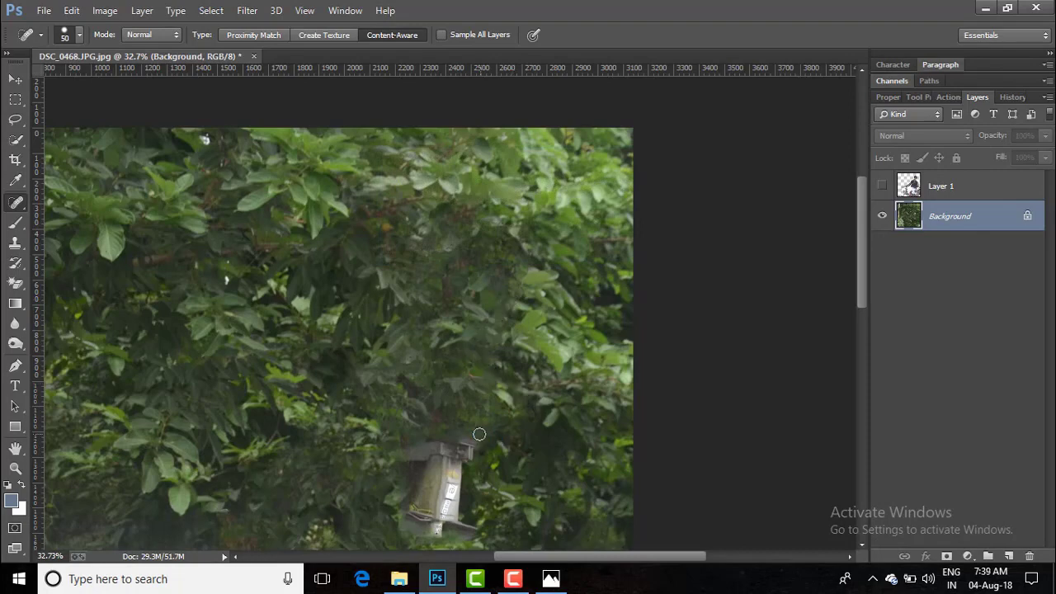
# Toggle Layer 1's visibility to compare the cutout with the healed background, leaving the layer shown
pyautogui.scroll(-1, 481, 433)
pyautogui.hscroll(6, 479, 432)
pyautogui.hscroll(-11, 475, 432)
pyautogui.scroll(-4, 474, 433)
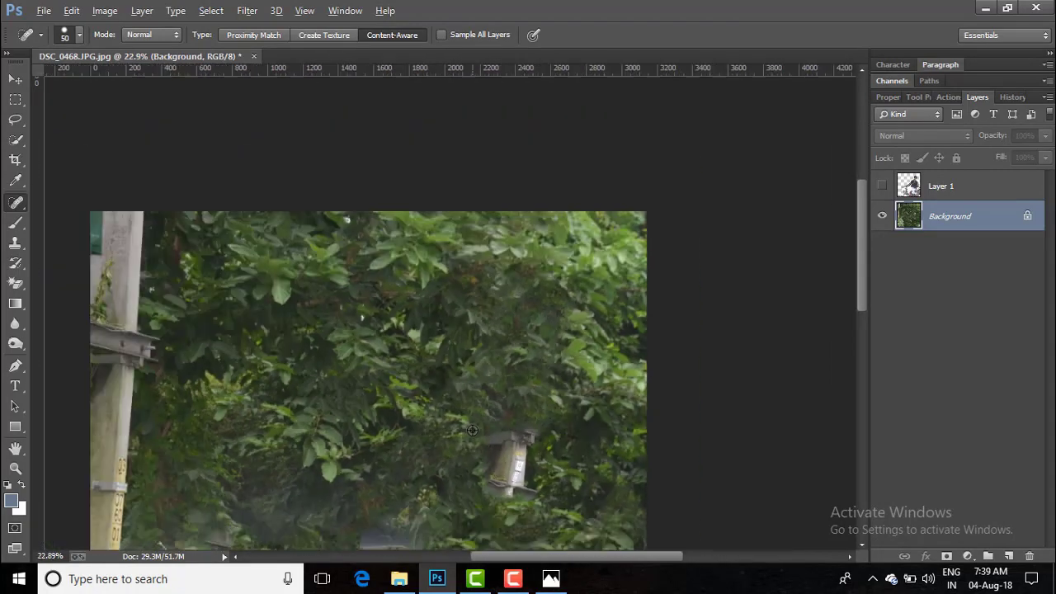
pyautogui.click(882, 193)
pyautogui.click(883, 193)
pyautogui.click(882, 193)
pyautogui.click(882, 193)
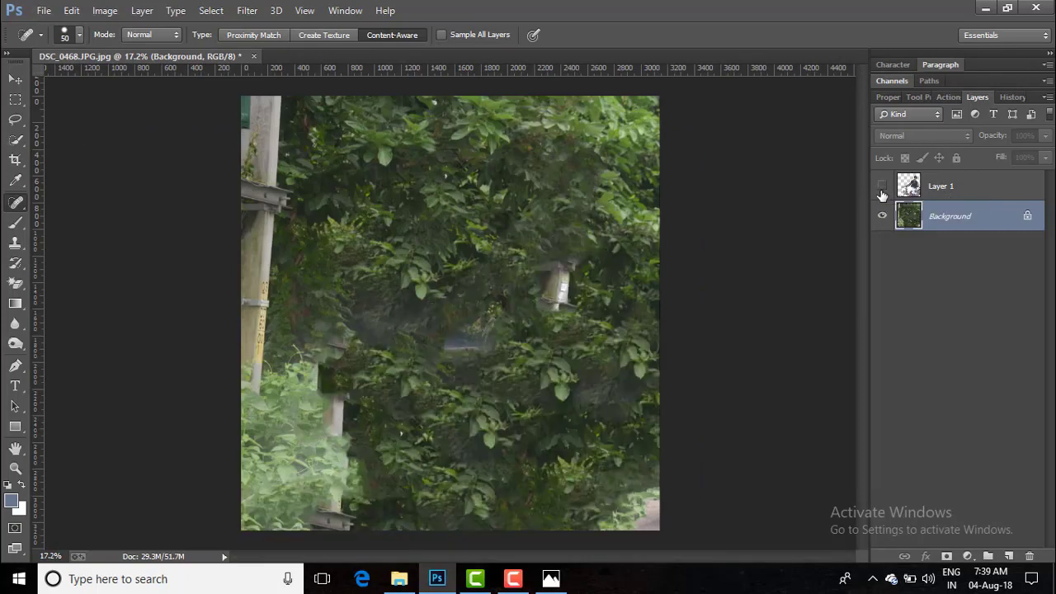
pyautogui.click(882, 193)
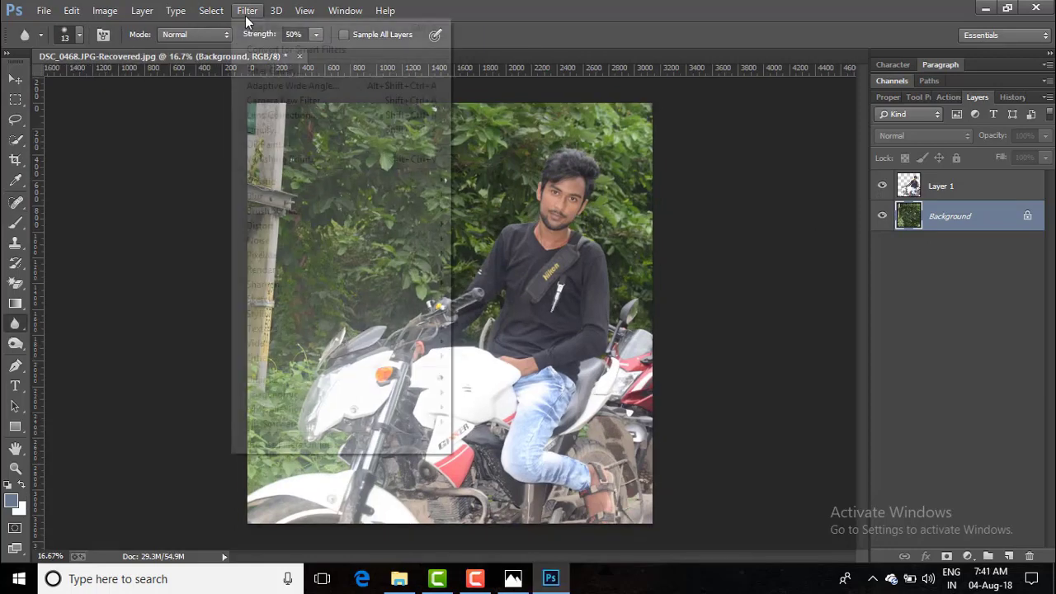
# Open the Background layer in the Nik Collection's Color Efex Pro 4 filter
pyautogui.click(248, 10)
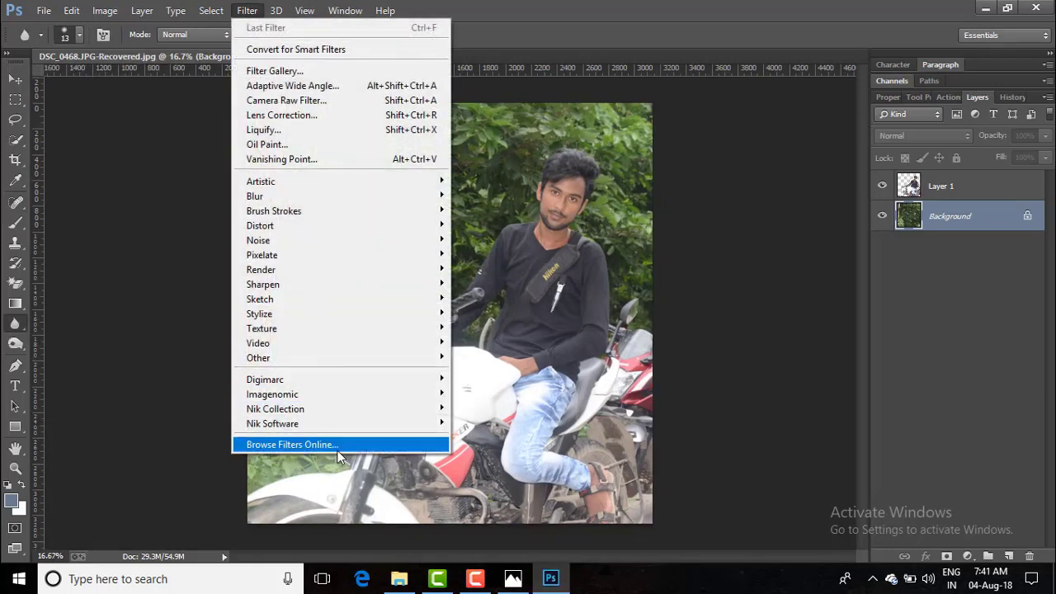
pyautogui.moveTo(354, 406)
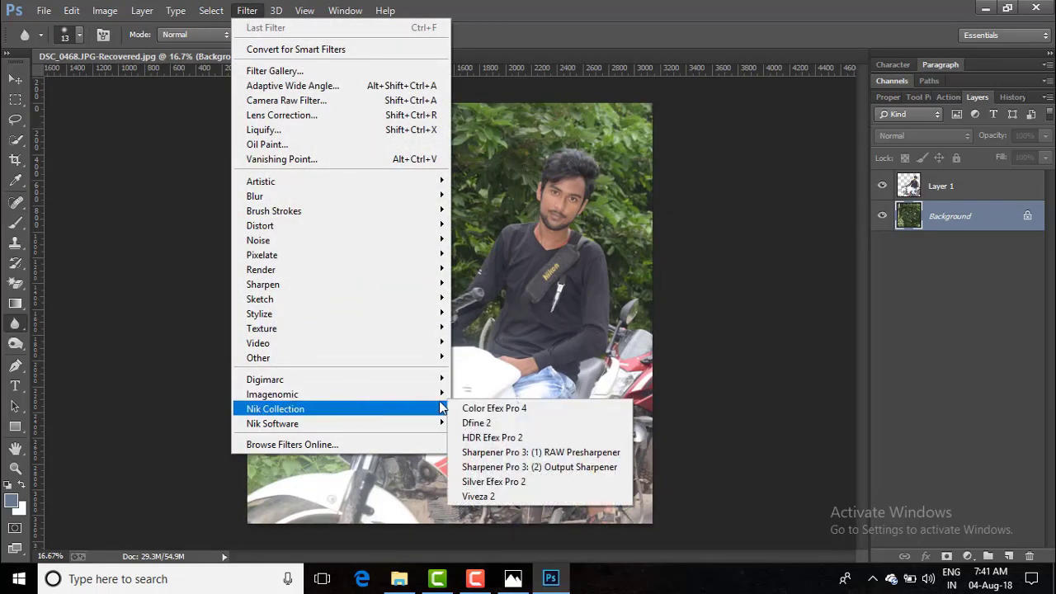
pyautogui.click(489, 410)
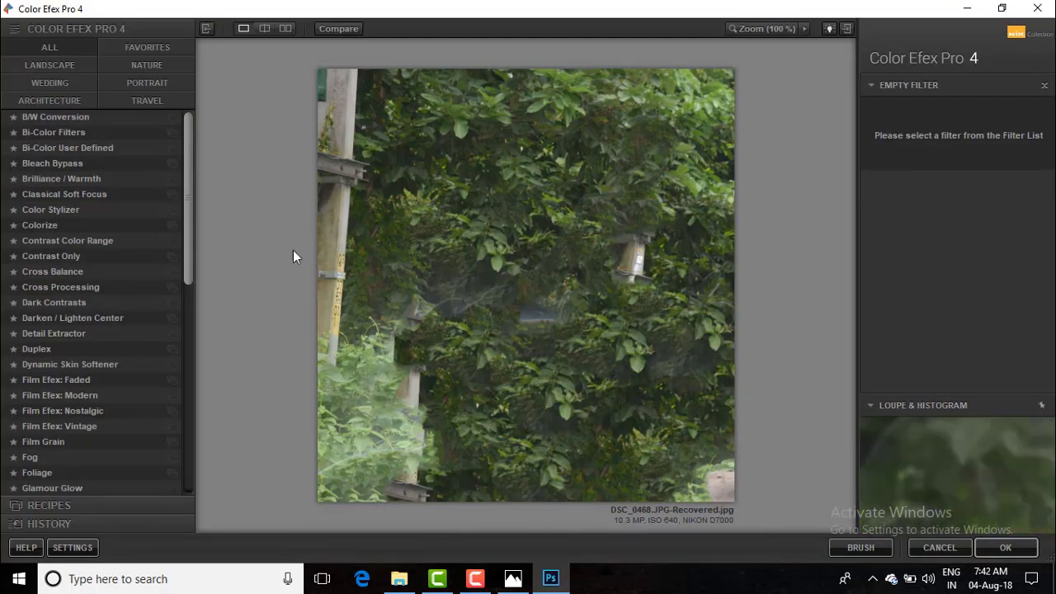
# Try the Detail Extractor filter on the background and remove it
pyautogui.click(137, 331)
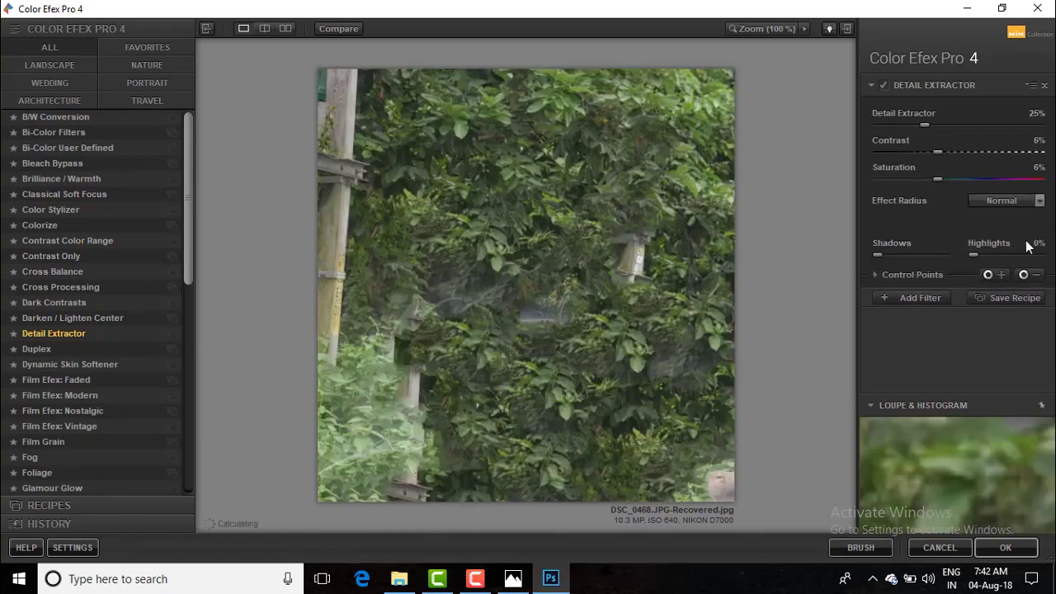
pyautogui.click(1045, 85)
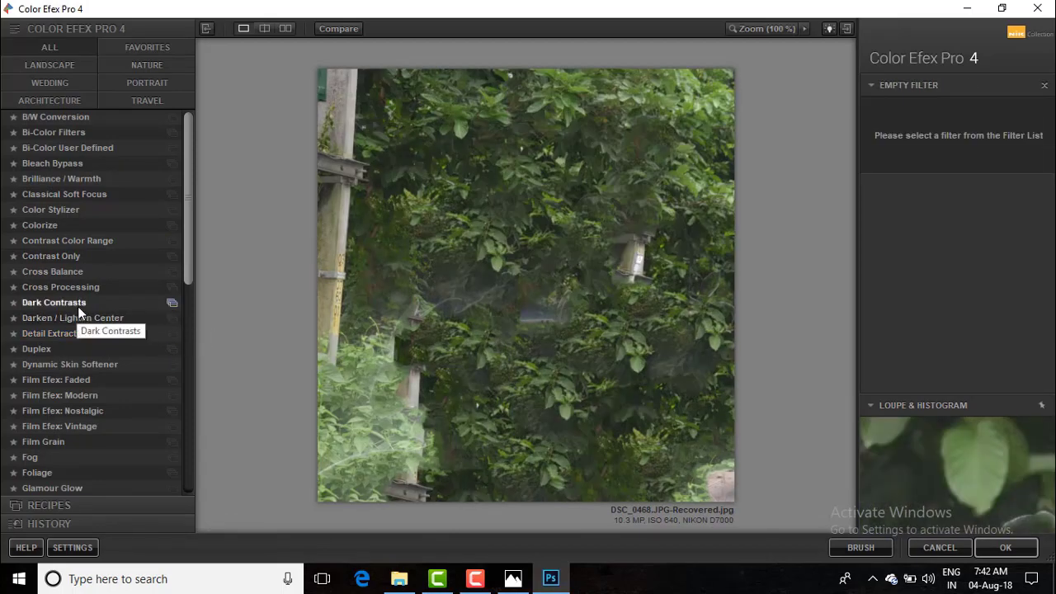
# Apply the Dark Contrasts filter and stack a Contrast Color Range filter on it
pyautogui.click(78, 303)
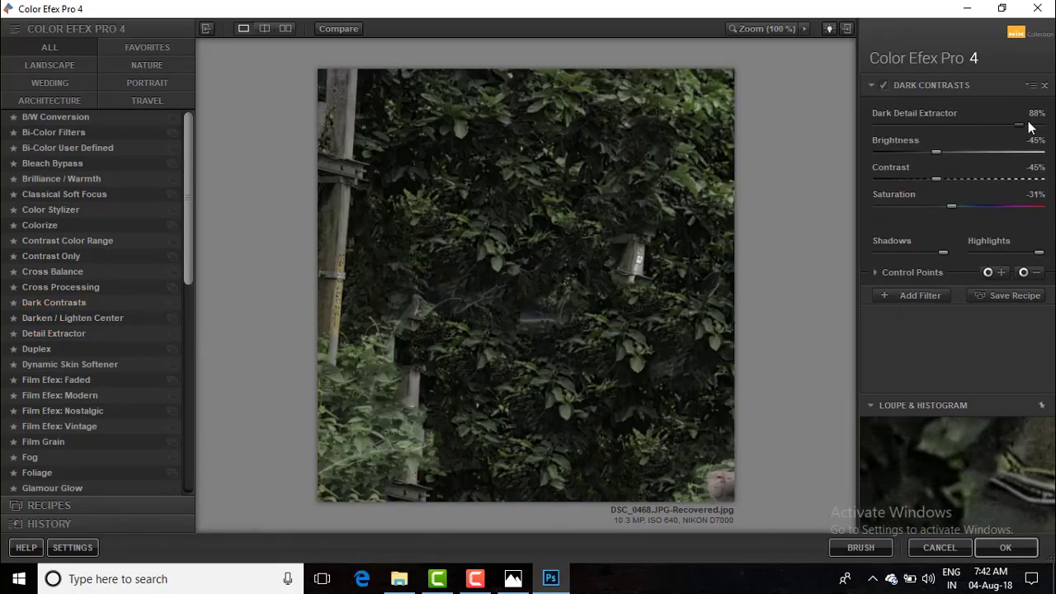
pyautogui.click(920, 296)
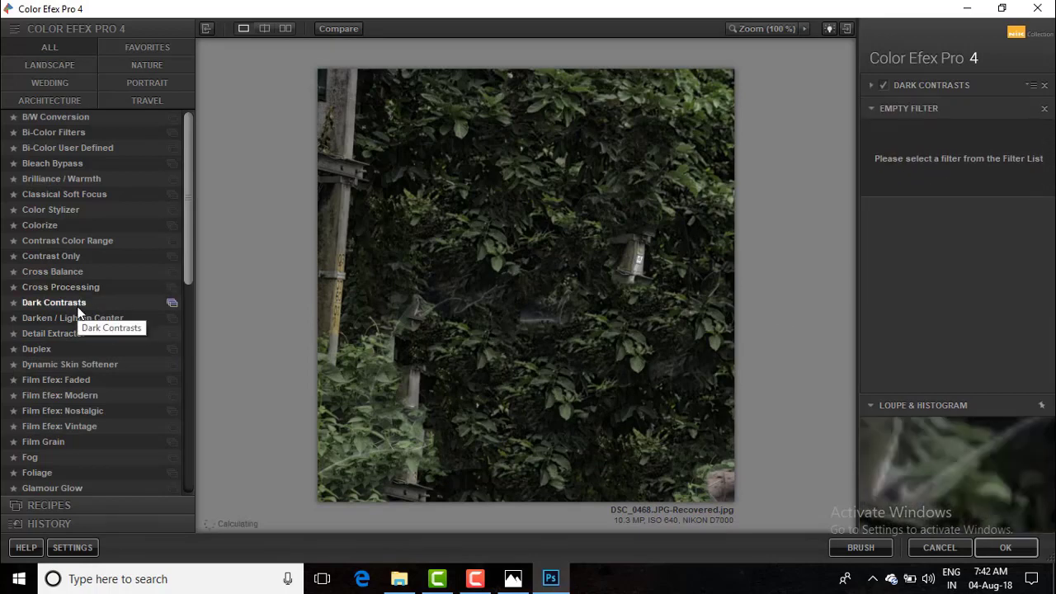
pyautogui.click(91, 241)
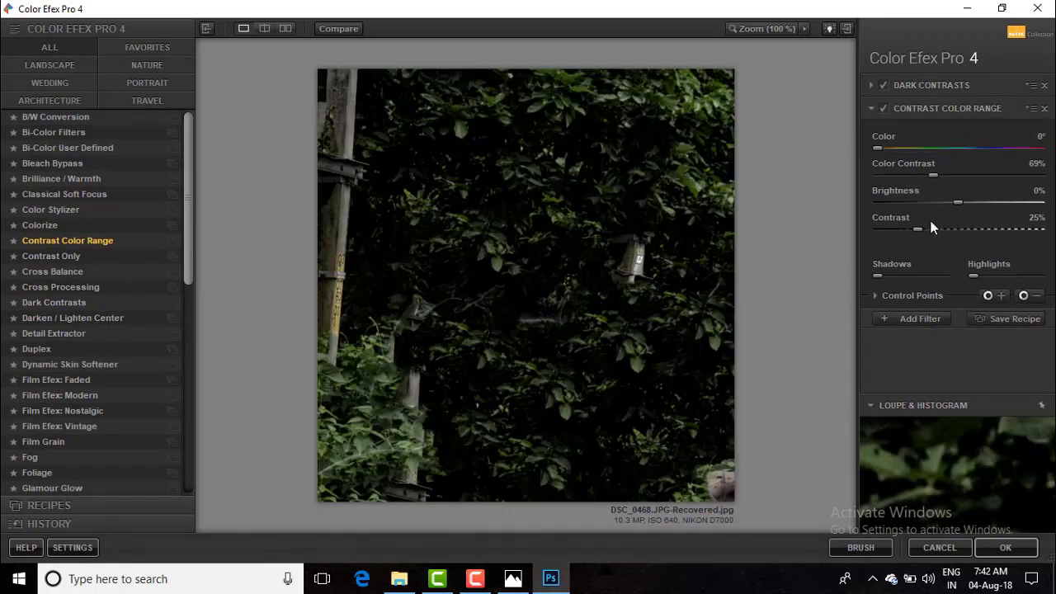
# Stack an Indian Summer filter on top of the Contrast Color Range filter
pyautogui.click(928, 320)
pyautogui.scroll(-5, 90, 321)
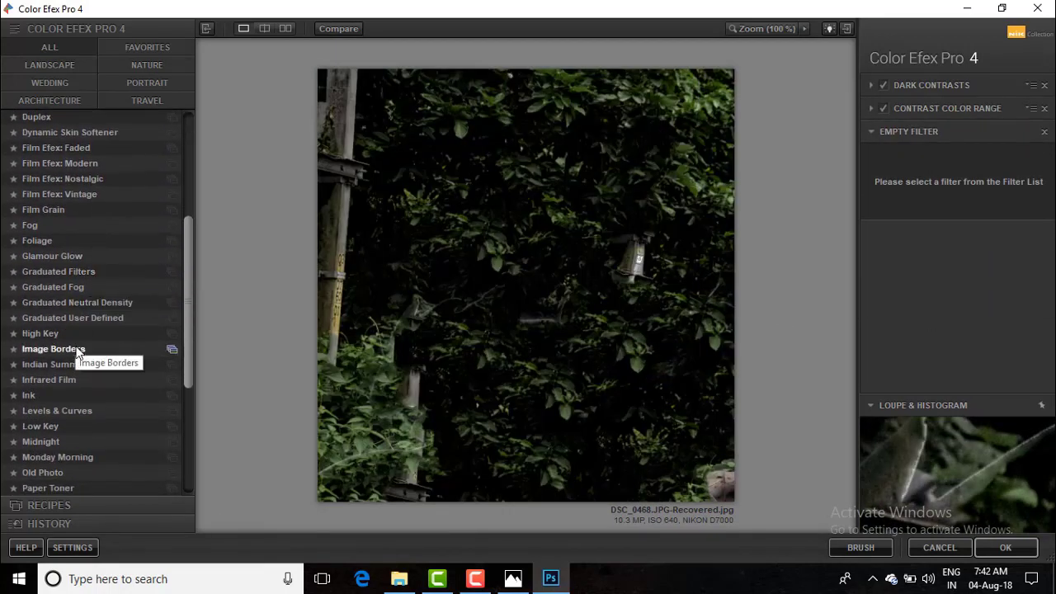
pyautogui.click(69, 365)
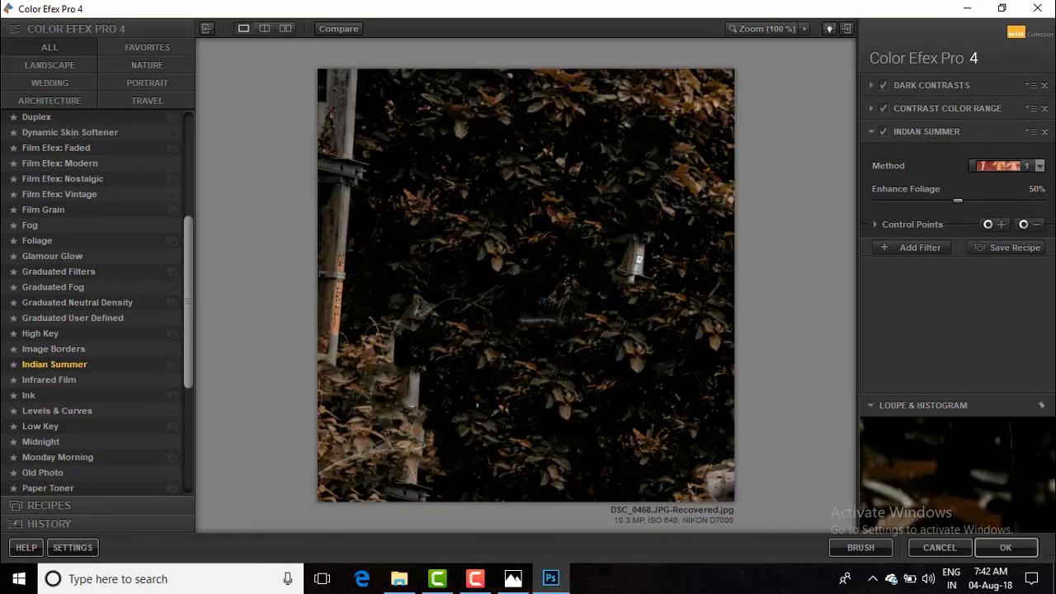
# Set the Indian Summer method to 2 and Enhance Foliage to 67%, and apply the stacked filters to the background
pyautogui.click(1040, 165)
pyautogui.click(997, 203)
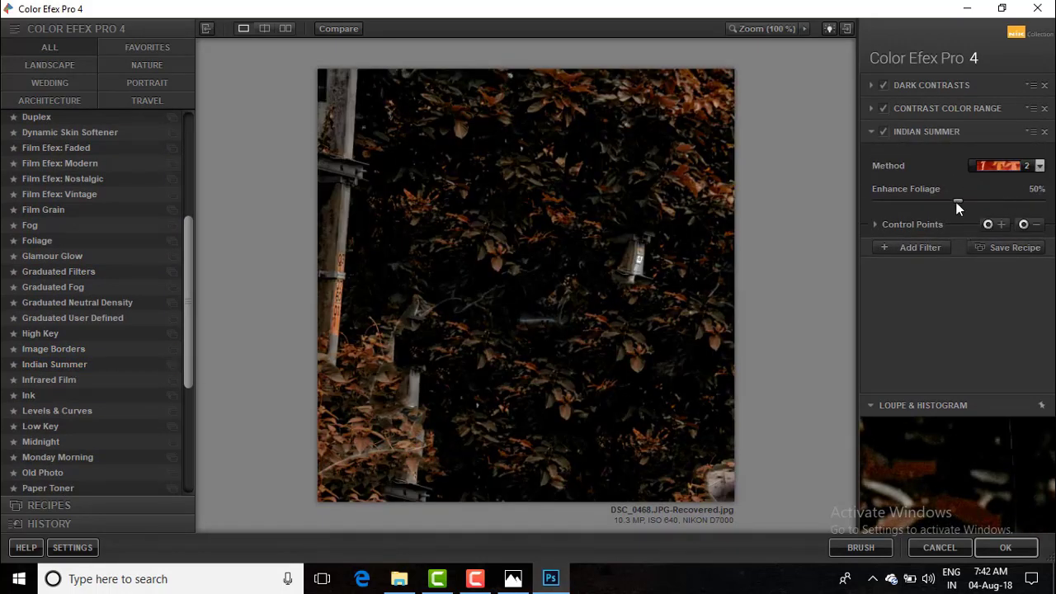
pyautogui.moveTo(957, 201); pyautogui.dragTo(991, 210)
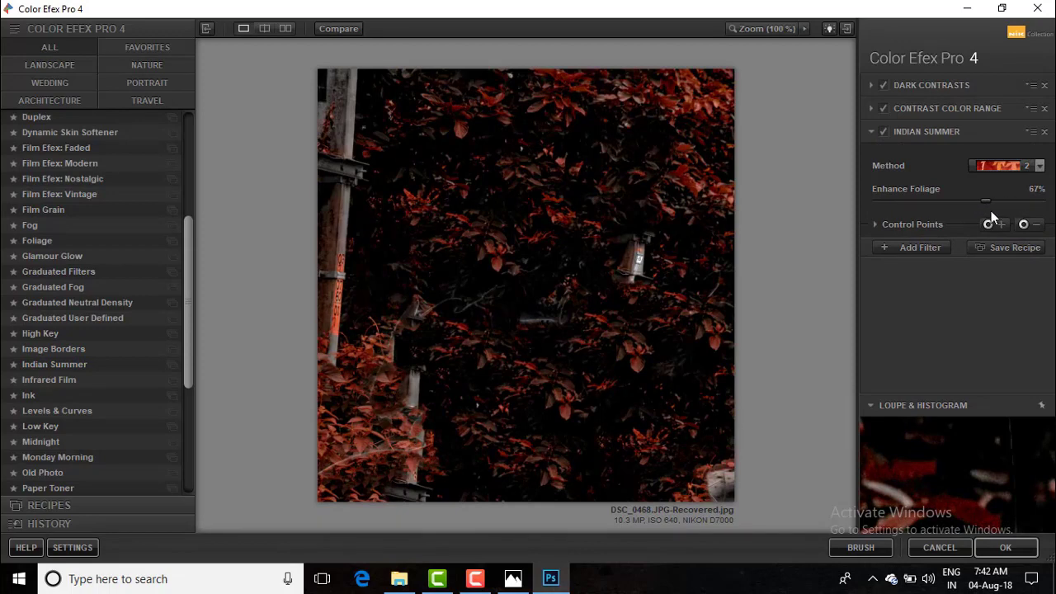
pyautogui.click(1039, 166)
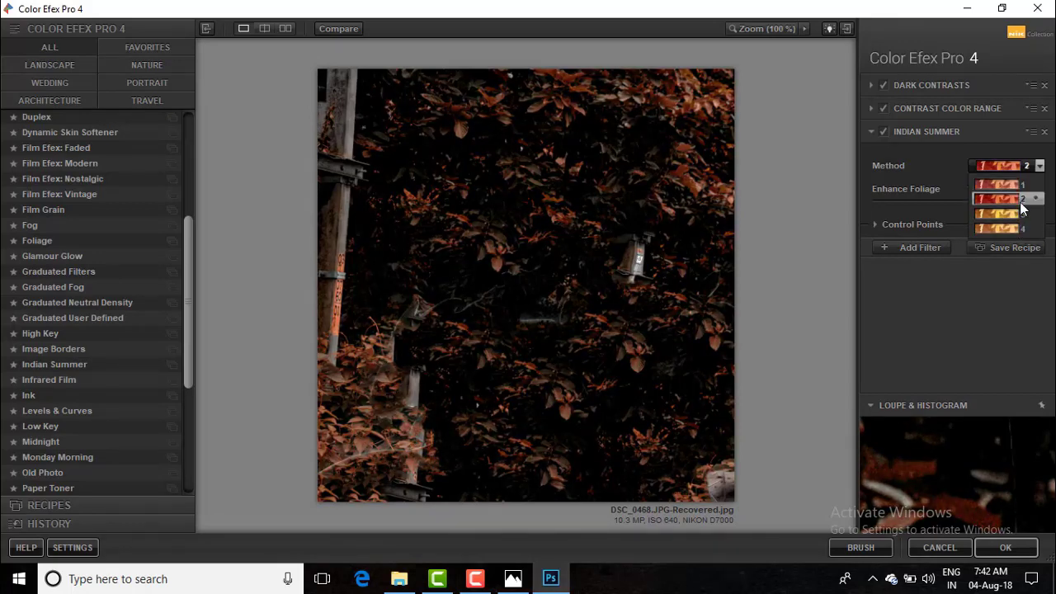
pyautogui.click(1000, 199)
pyautogui.click(1007, 548)
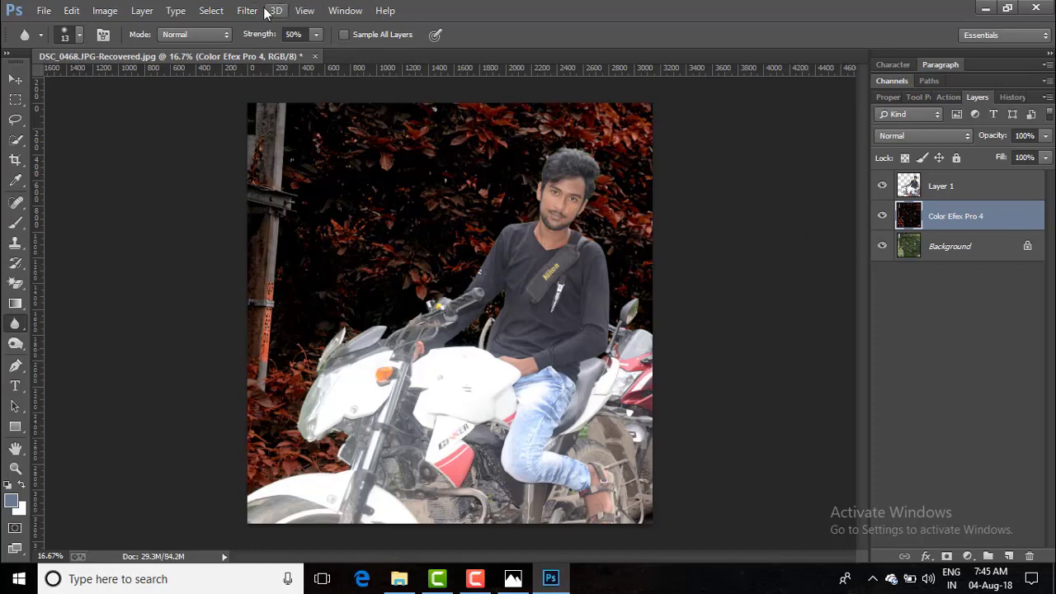
# Open the Color Efex Pro 4 layer in the Camera Raw filter with Exposure +0.40, Contrast +1, Highlights +18, Blacks +26, Clarity +2 and Vibrance +38
pyautogui.click(247, 9)
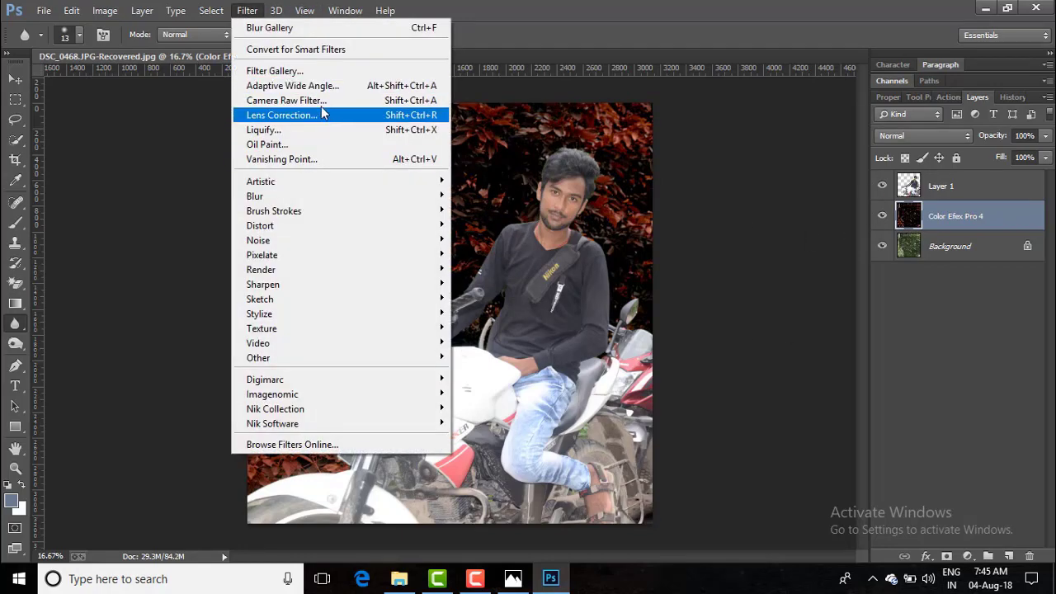
pyautogui.click(320, 98)
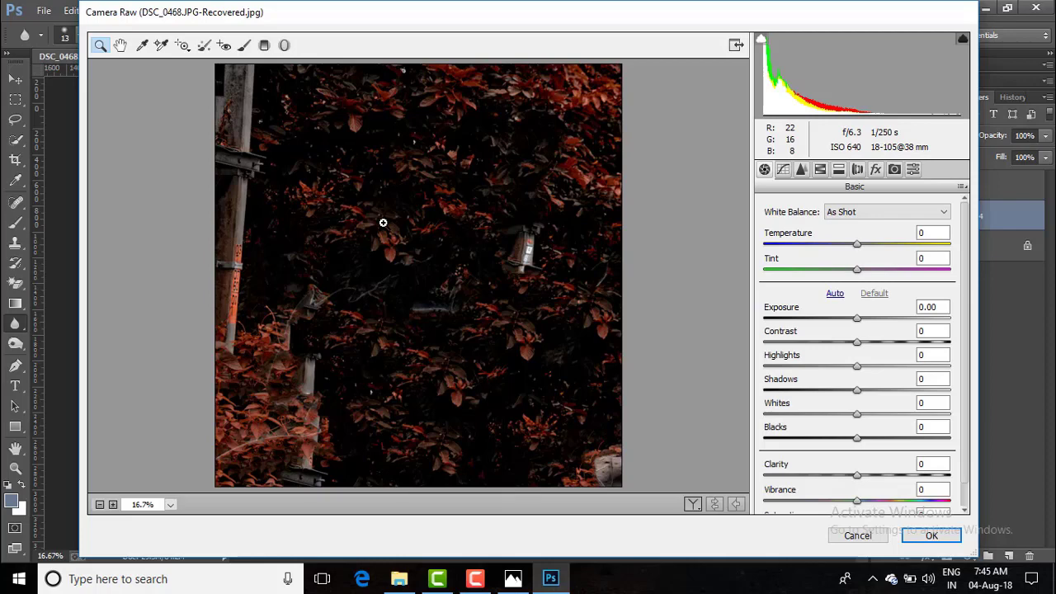
pyautogui.click(859, 344)
pyautogui.moveTo(858, 319); pyautogui.dragTo(865, 318)
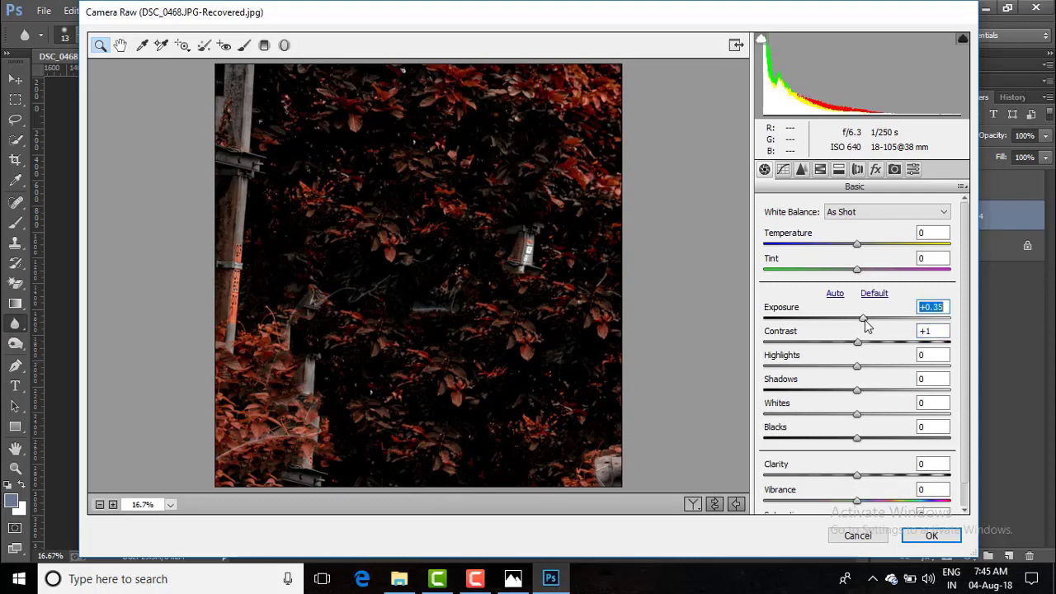
pyautogui.moveTo(857, 366)
pyautogui.mouseDown()
pyautogui.moveTo(879, 368)
pyautogui.moveTo(869, 373)
pyautogui.mouseUp()
pyautogui.moveTo(857, 440); pyautogui.dragTo(881, 441)
pyautogui.click(858, 480)
pyautogui.moveTo(858, 481); pyautogui.dragTo(900, 503)
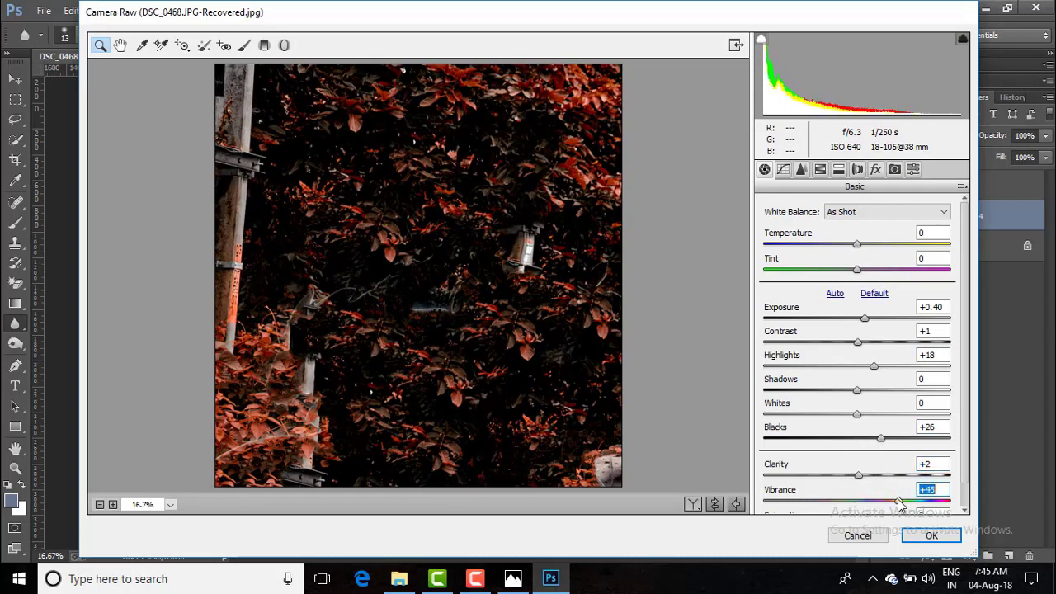
# Set the white balance temperature to -20 and tint to +9, and luminance noise reduction to about 45
pyautogui.moveTo(858, 247); pyautogui.dragTo(863, 275)
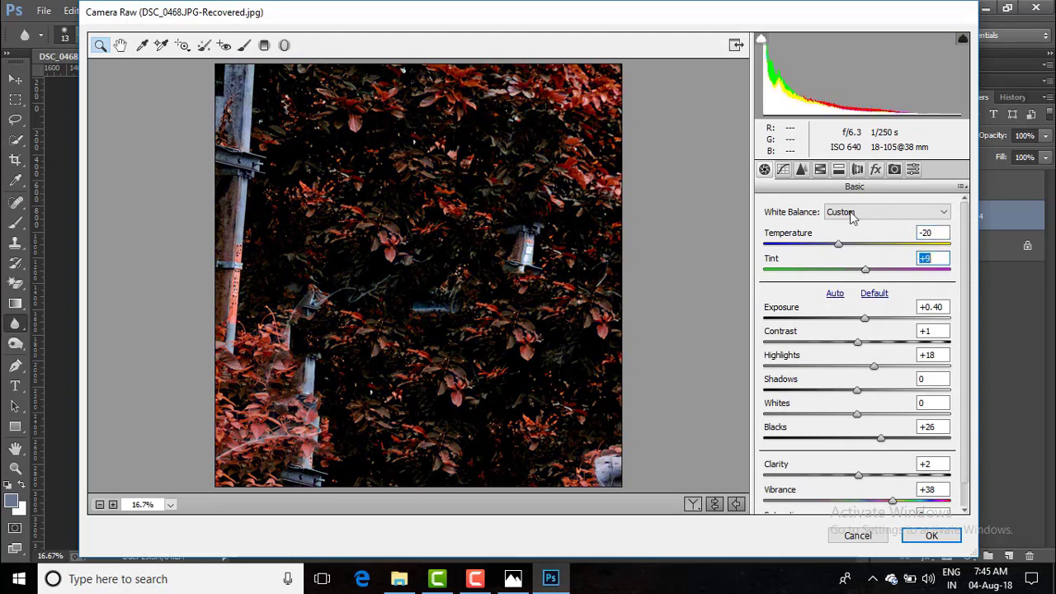
pyautogui.click(801, 170)
pyautogui.moveTo(766, 361); pyautogui.dragTo(854, 368)
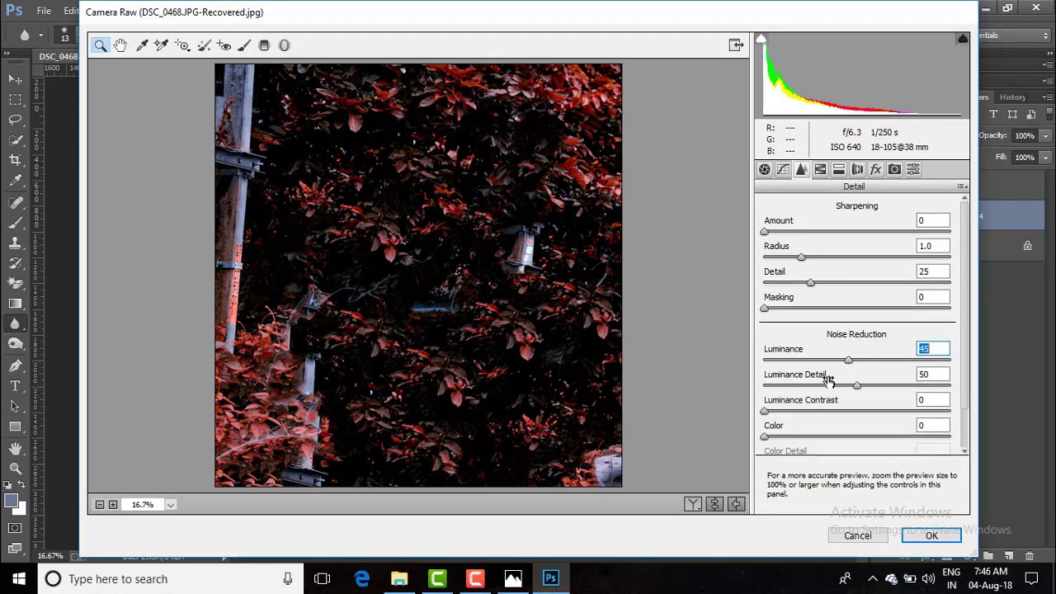
# Raise the HSL saturation of greens to +100, aquas to +87 and blues to about +84
pyautogui.click(821, 170)
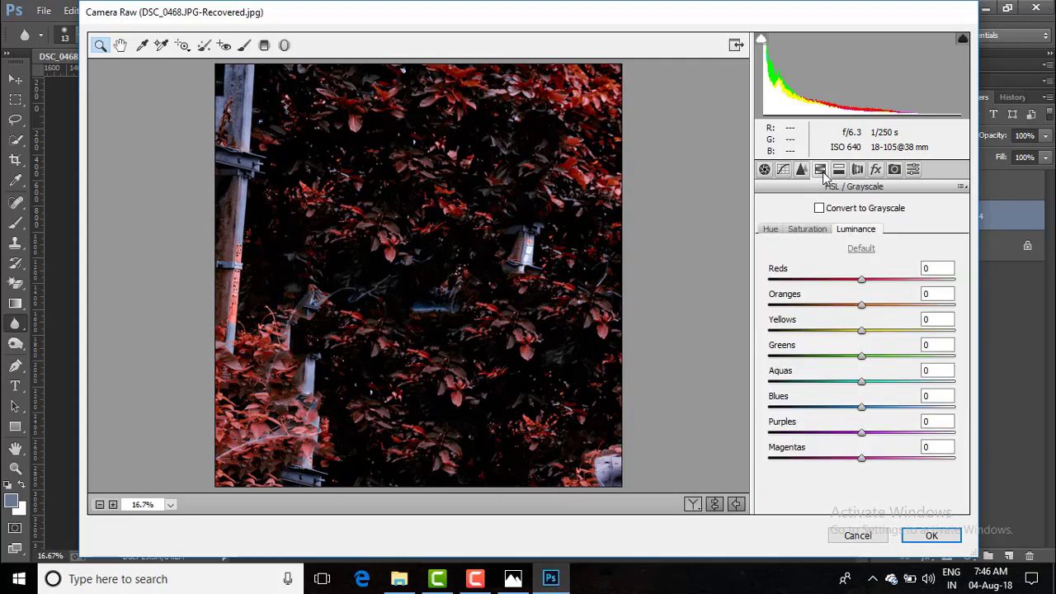
pyautogui.click(807, 228)
pyautogui.moveTo(862, 356); pyautogui.dragTo(958, 357)
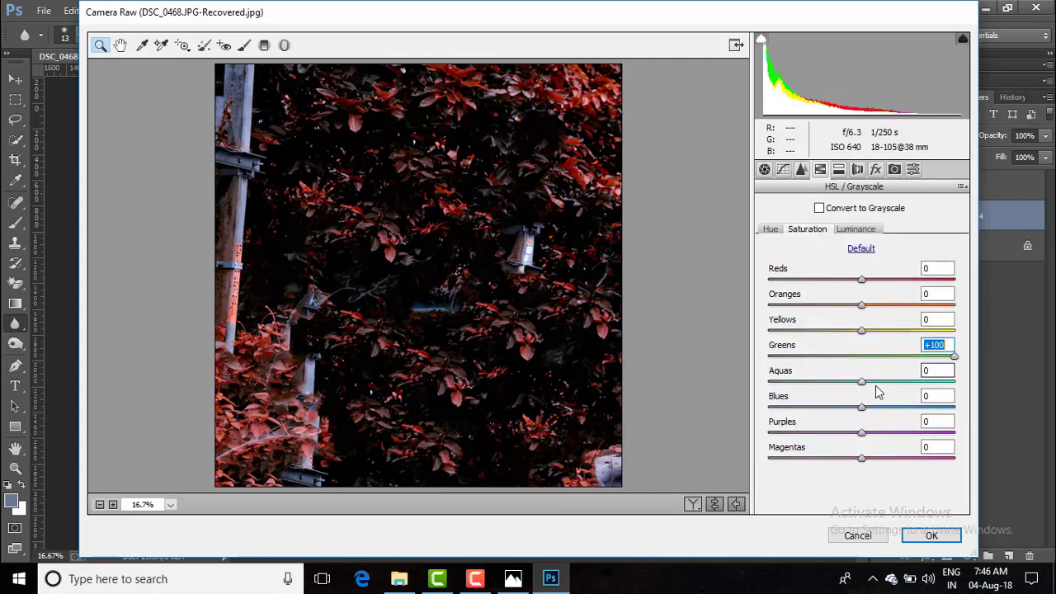
pyautogui.moveTo(862, 381); pyautogui.dragTo(943, 384)
pyautogui.moveTo(862, 406); pyautogui.dragTo(981, 410)
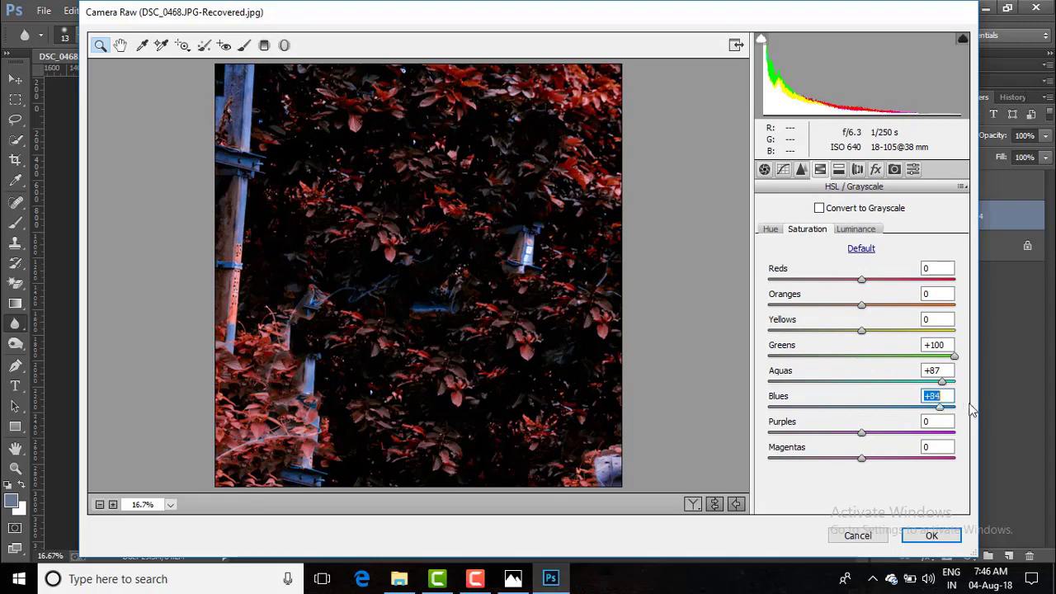
# Set the HSL hue of reds to -28, oranges to +24 and purples to -17, and apply the Camera Raw filter
pyautogui.click(845, 232)
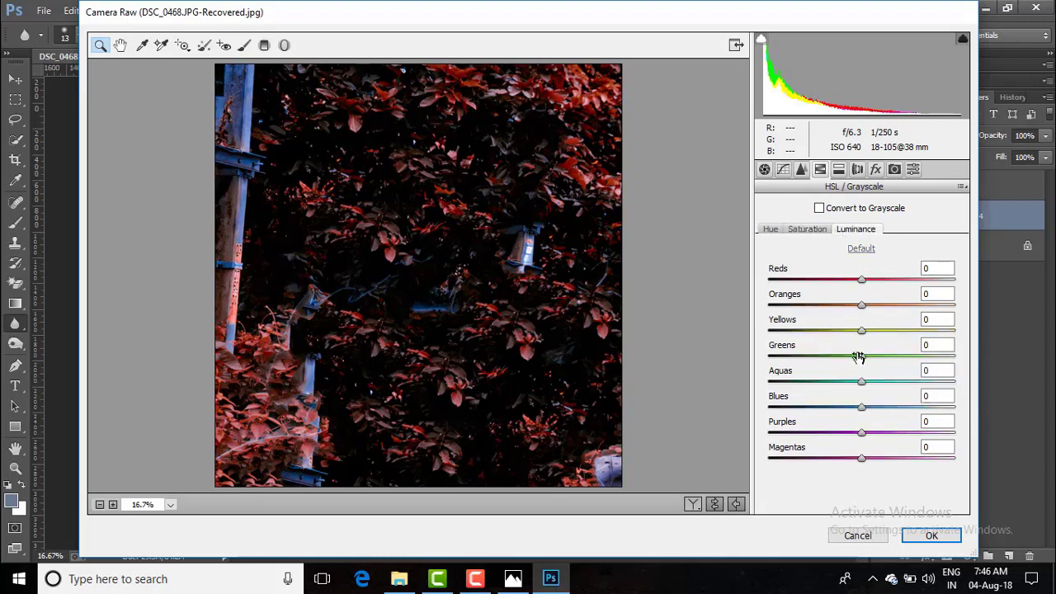
pyautogui.moveTo(862, 280); pyautogui.dragTo(885, 310)
pyautogui.click(794, 229)
pyautogui.click(774, 231)
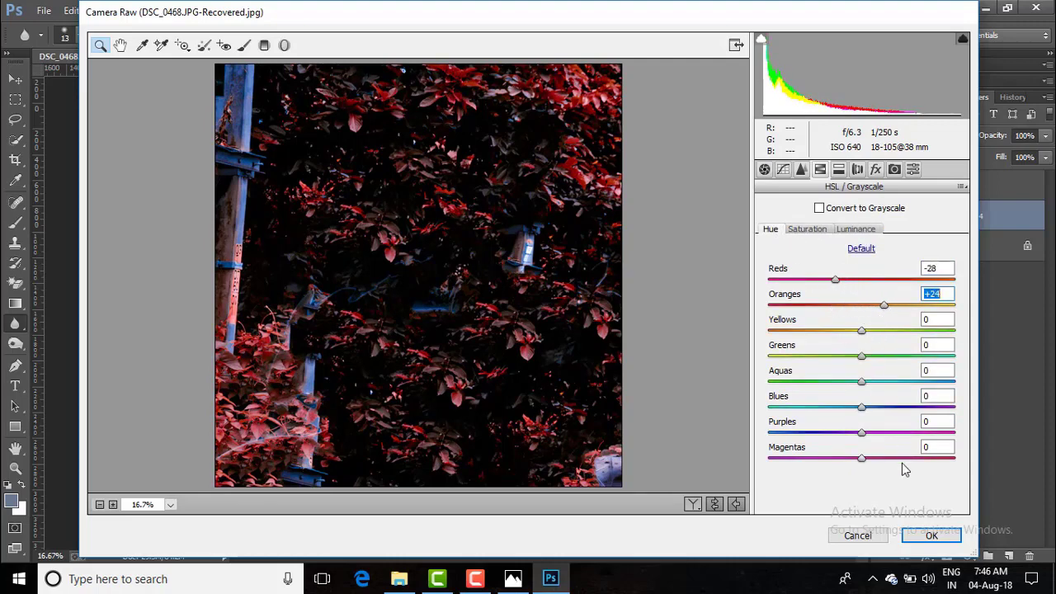
pyautogui.moveTo(865, 432)
pyautogui.mouseDown()
pyautogui.moveTo(837, 433)
pyautogui.moveTo(850, 433)
pyautogui.mouseUp()
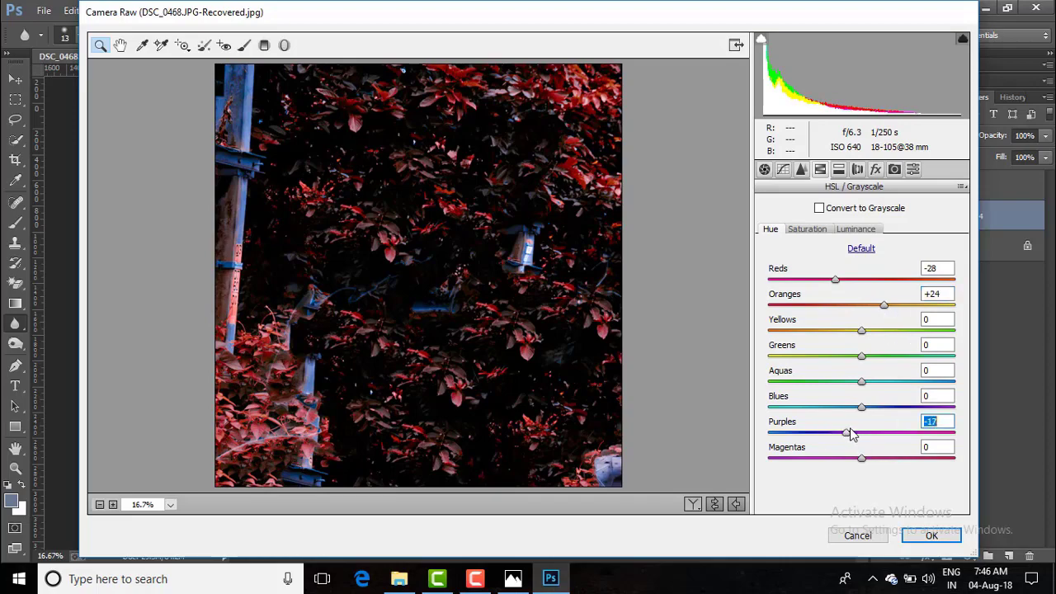
pyautogui.click(929, 538)
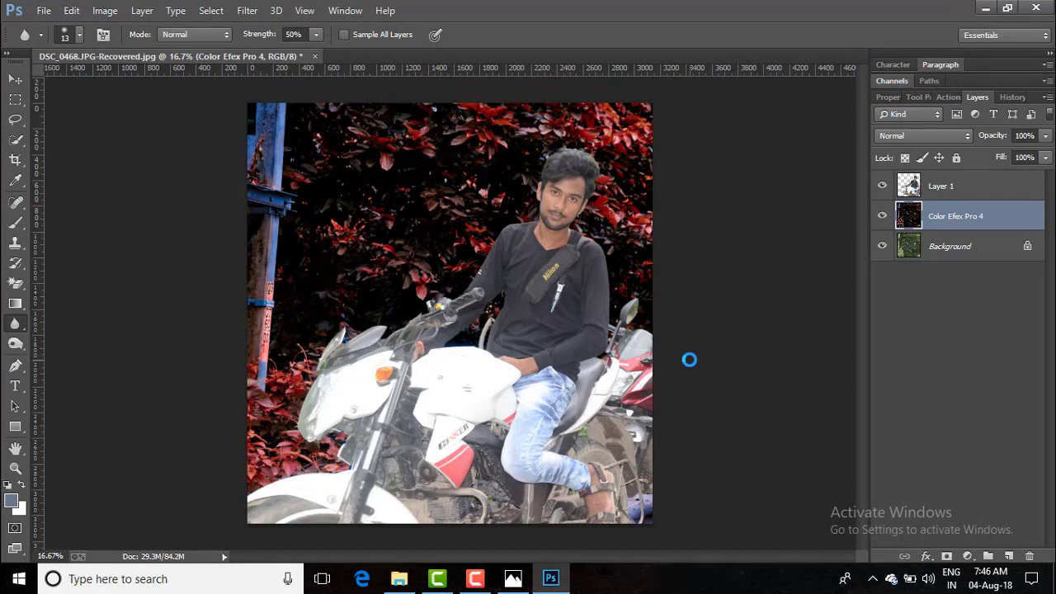
# Blur the Color Efex Pro 4 background layer with a Gaussian Blur of about 15.5 pixels radius
pyautogui.click(247, 11)
pyautogui.moveTo(297, 195)
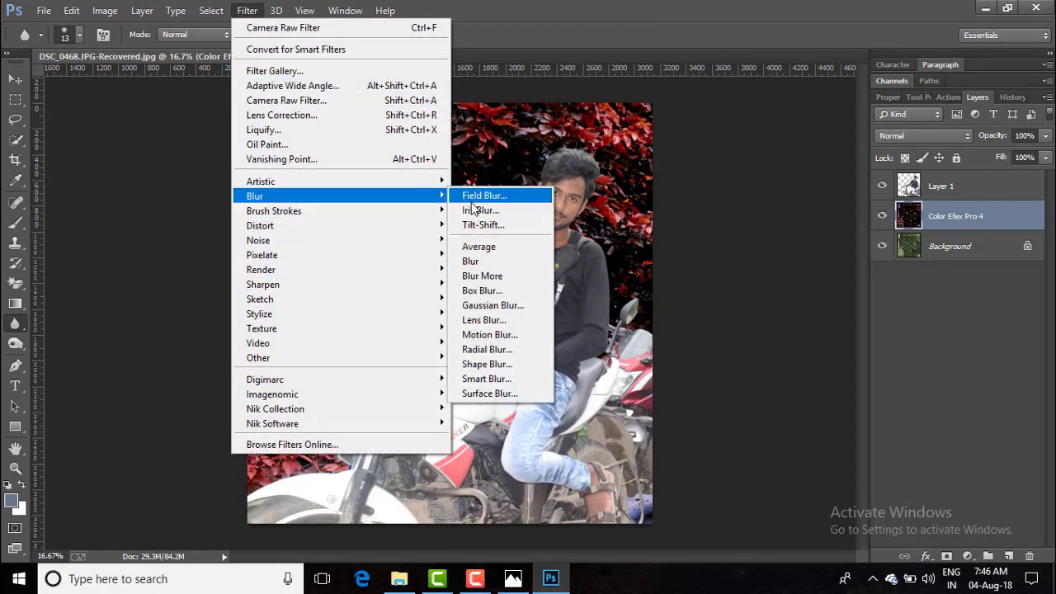
pyautogui.click(506, 305)
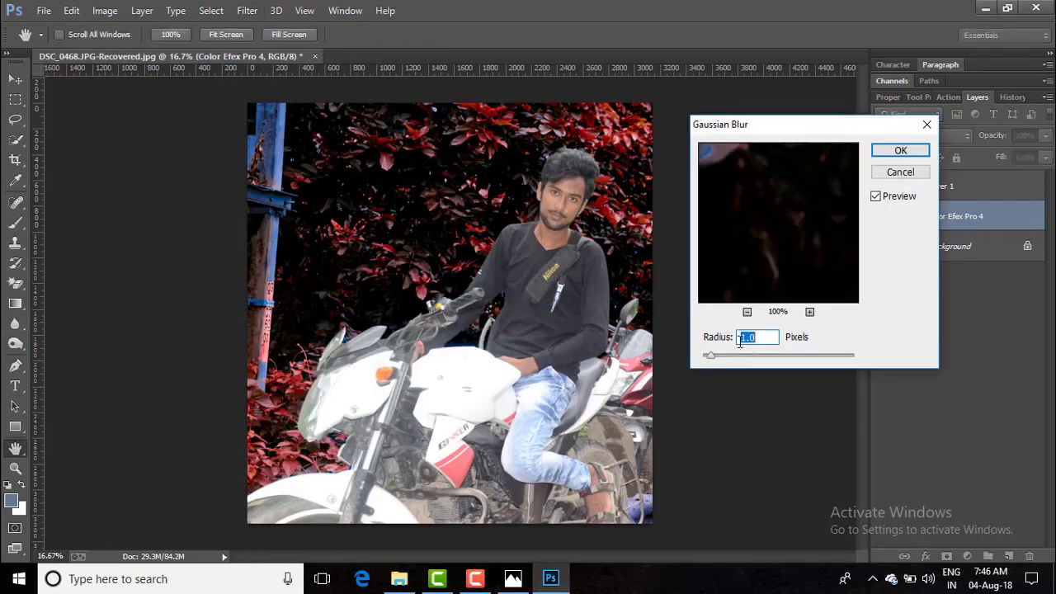
pyautogui.moveTo(750, 356); pyautogui.dragTo(765, 356)
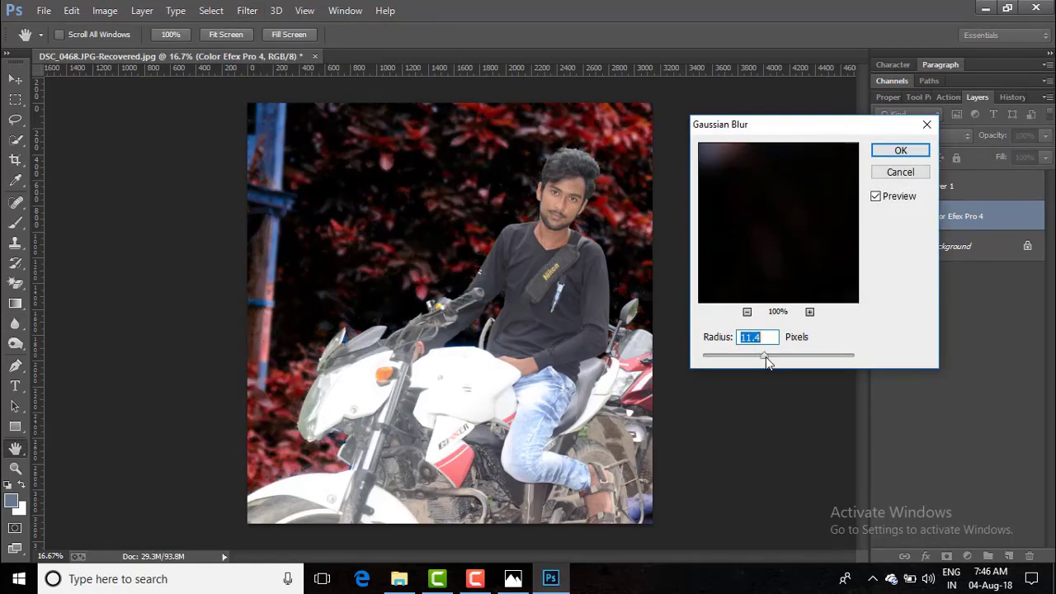
pyautogui.moveTo(763, 357); pyautogui.dragTo(767, 357)
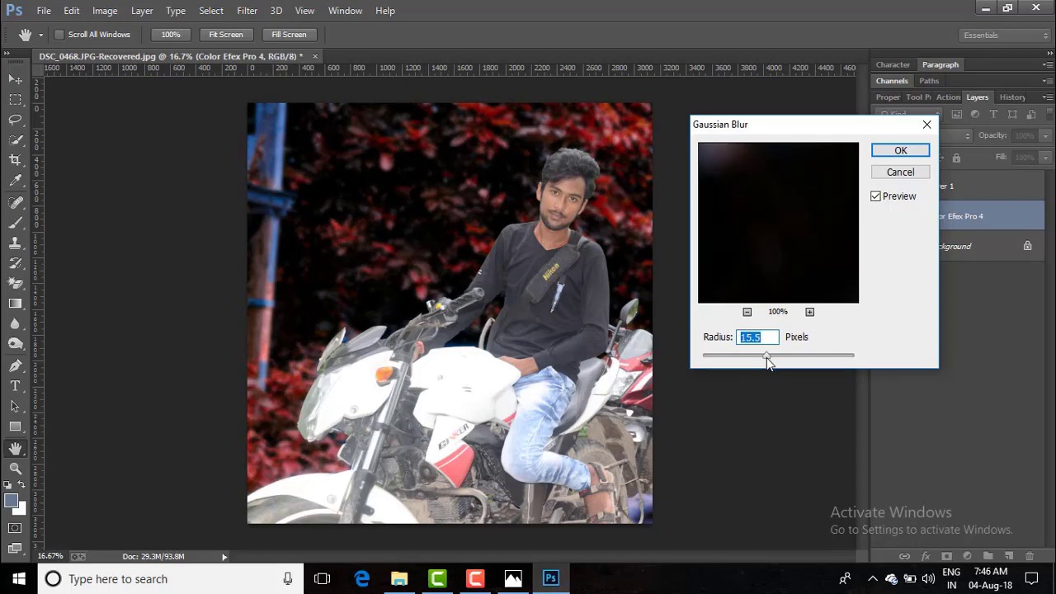
pyautogui.click(901, 150)
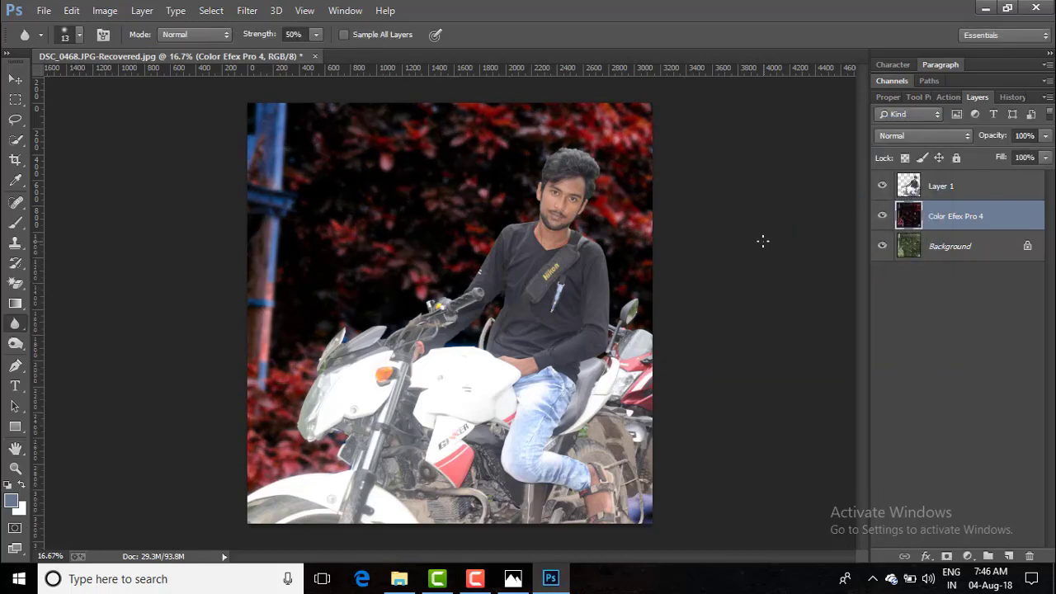
# Open Layer 1, the rider and motorcycle cutout, in the Nik Collection's Color Efex Pro 4 filter
pyautogui.click(975, 193)
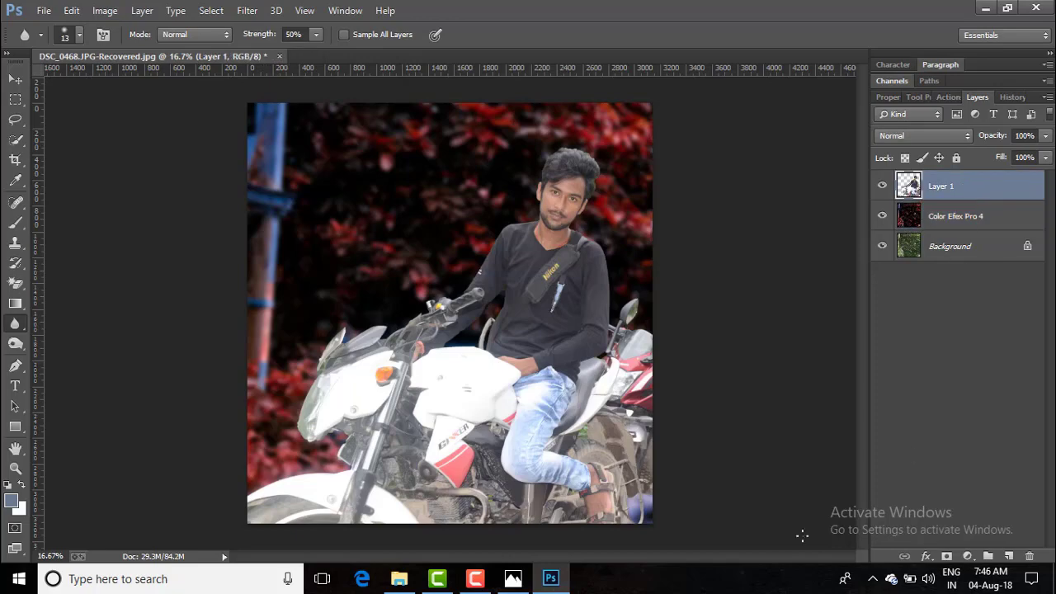
pyautogui.click(476, 579)
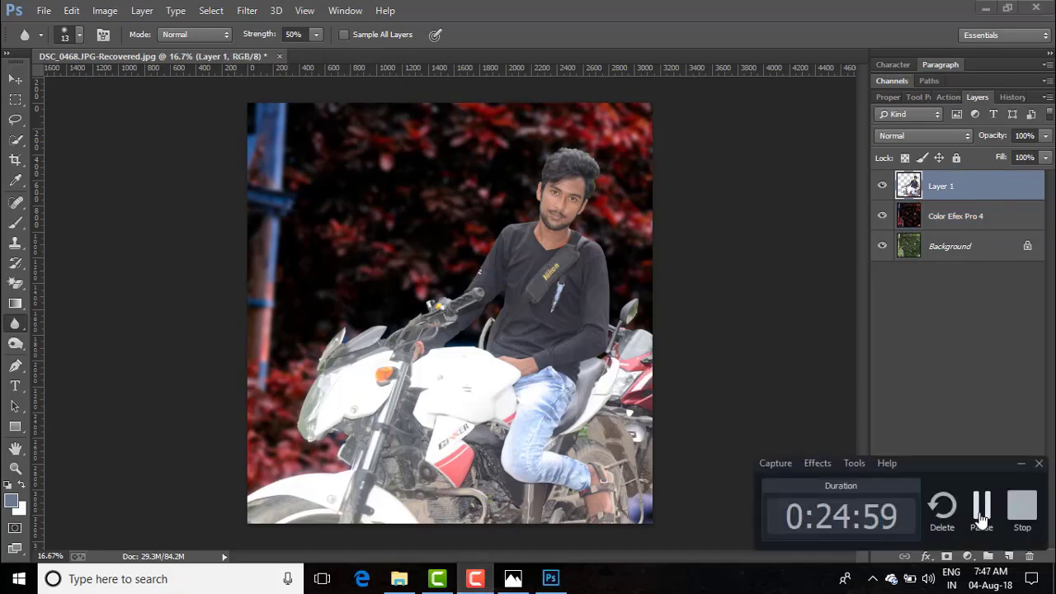
pyautogui.click(982, 513)
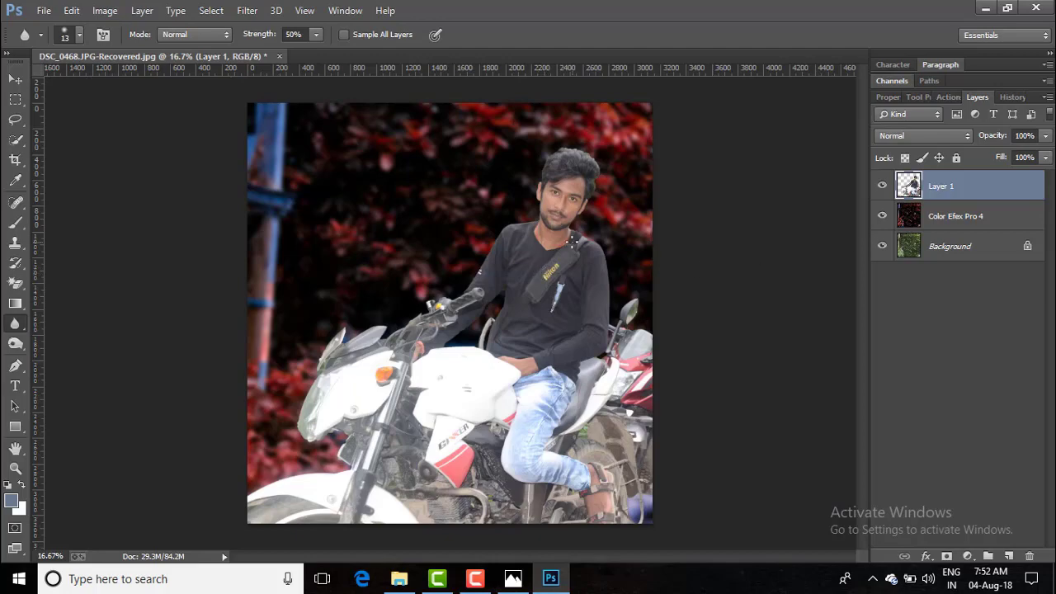
pyautogui.click(246, 10)
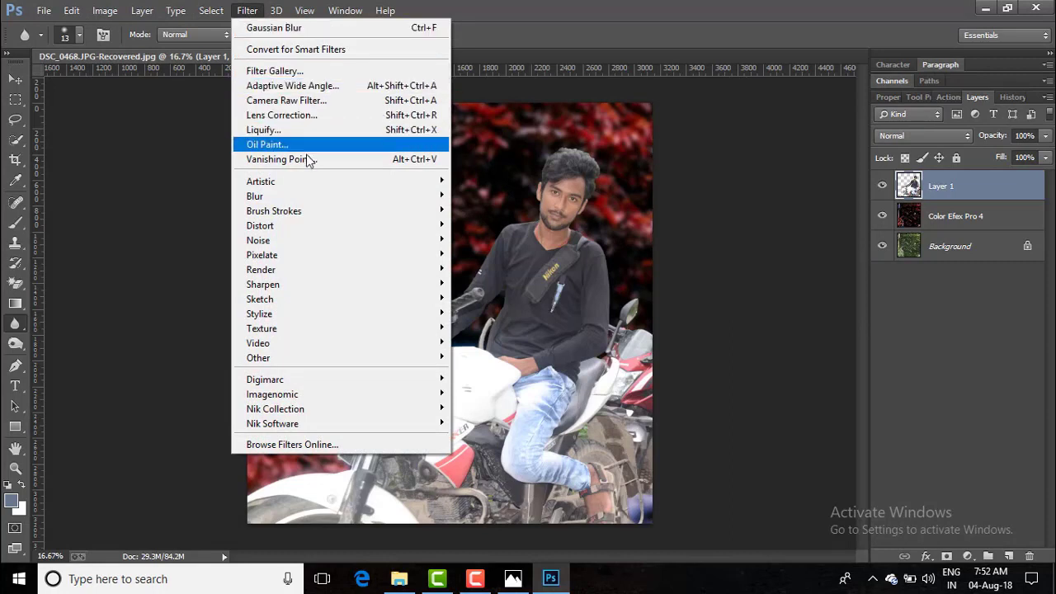
pyautogui.moveTo(336, 416)
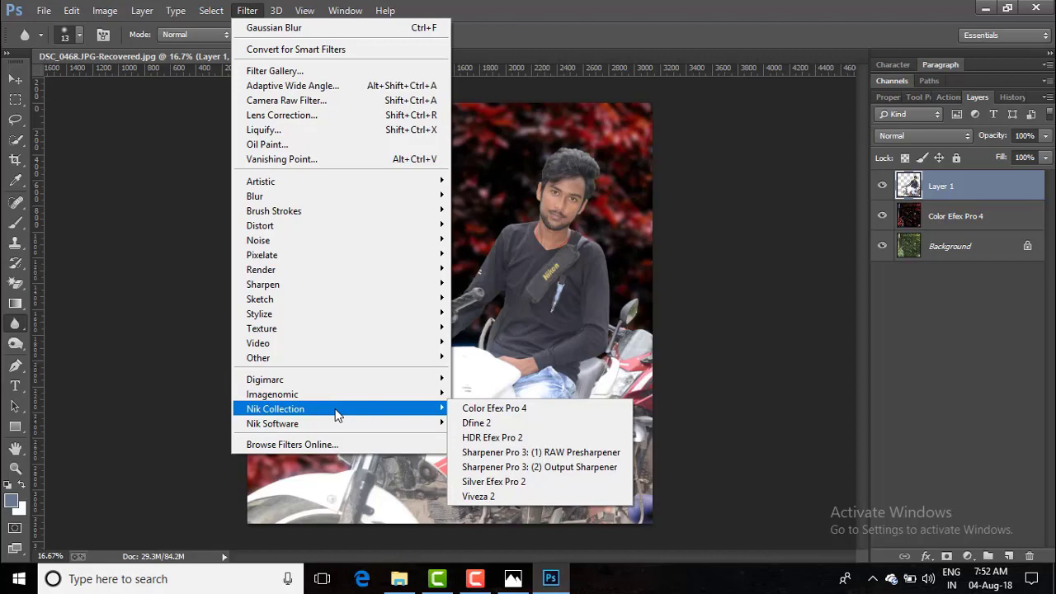
pyautogui.click(505, 410)
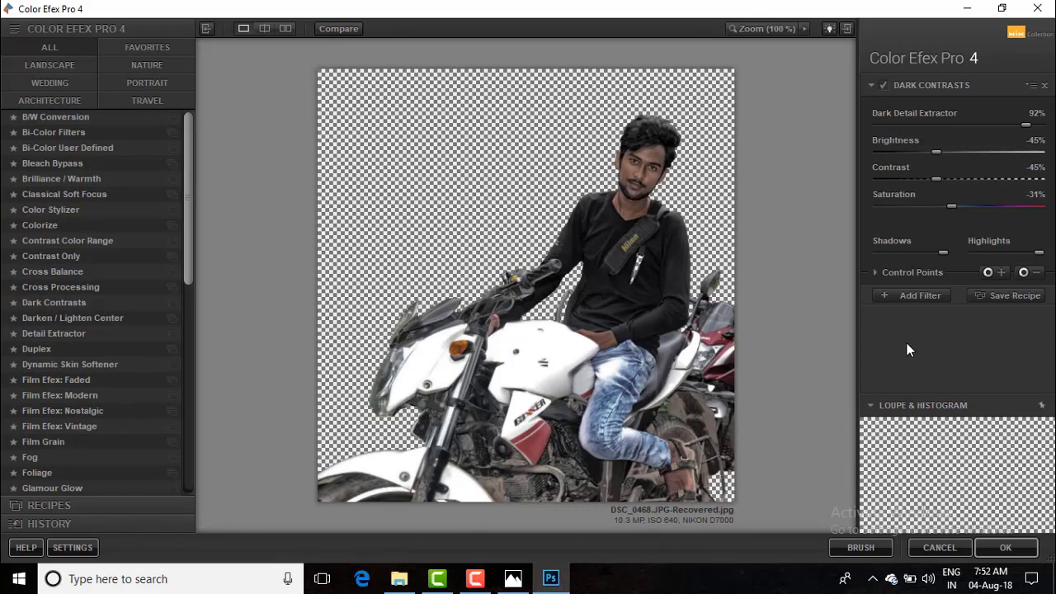
# Adjust the cutout's Dark Contrasts filter to Dark Detail Extractor 98%, Brightness -35%, Contrast -41% and Saturation 16%
pyautogui.moveTo(992, 206); pyautogui.dragTo(1001, 200)
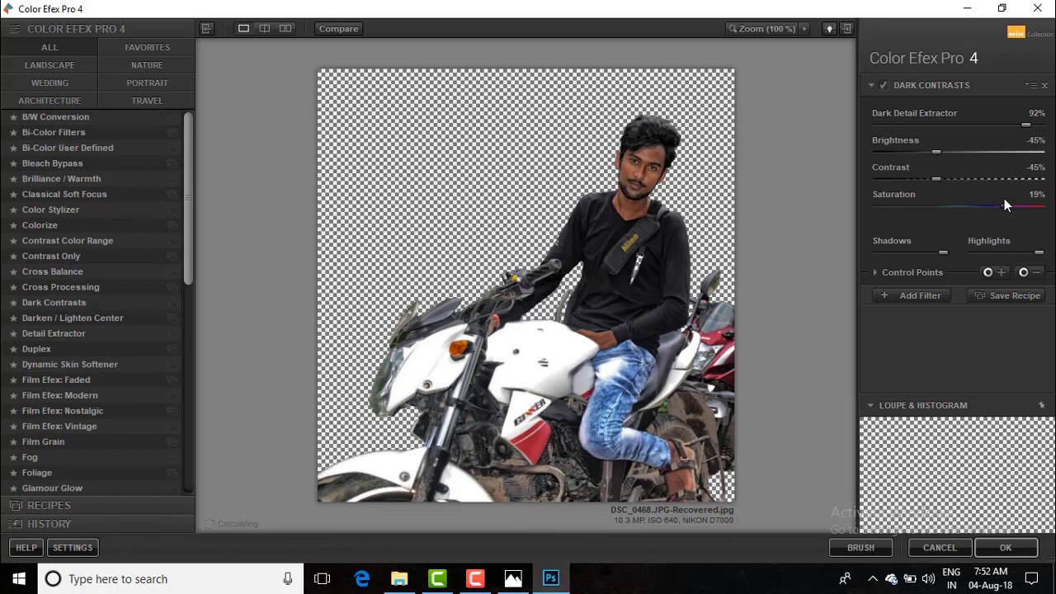
pyautogui.moveTo(937, 153); pyautogui.dragTo(955, 152)
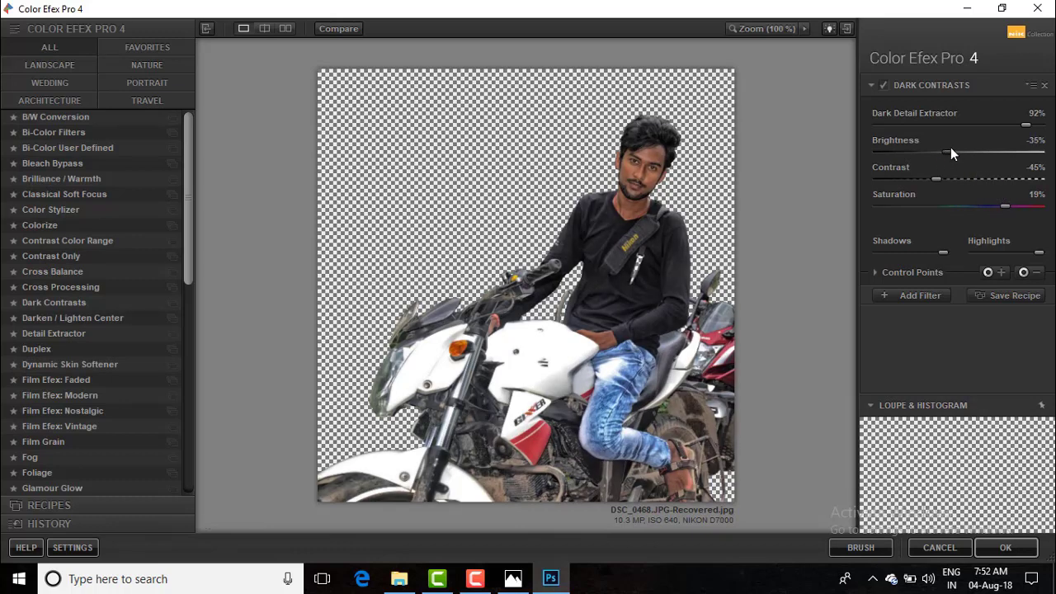
pyautogui.moveTo(911, 177); pyautogui.dragTo(931, 177)
pyautogui.moveTo(931, 178); pyautogui.dragTo(935, 178)
pyautogui.moveTo(1023, 129); pyautogui.dragTo(1034, 130)
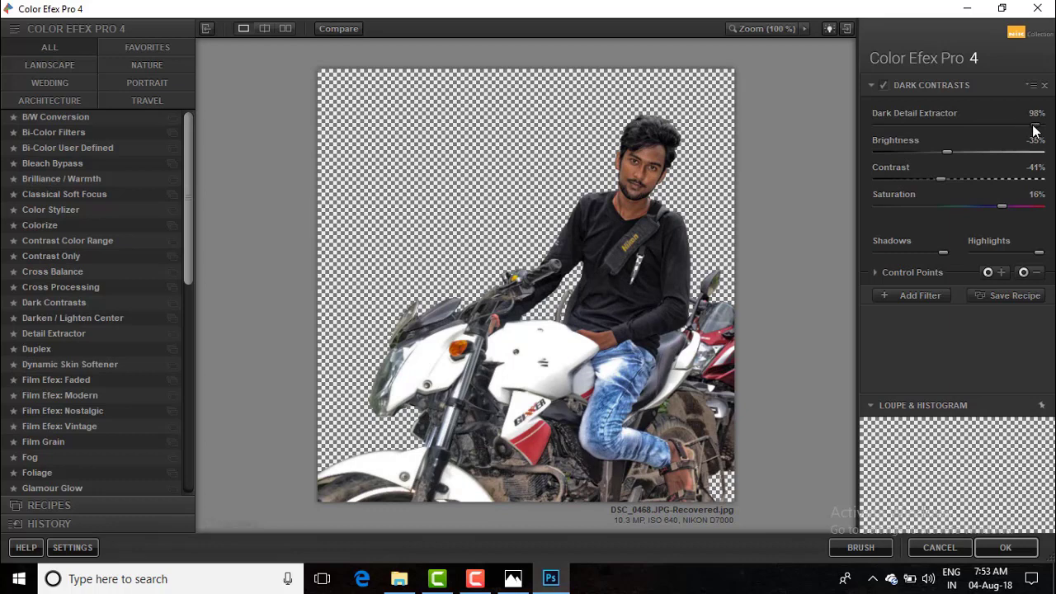
# Stack a Contrast Color Range filter on the cutout's Dark Contrasts filter
pyautogui.click(902, 295)
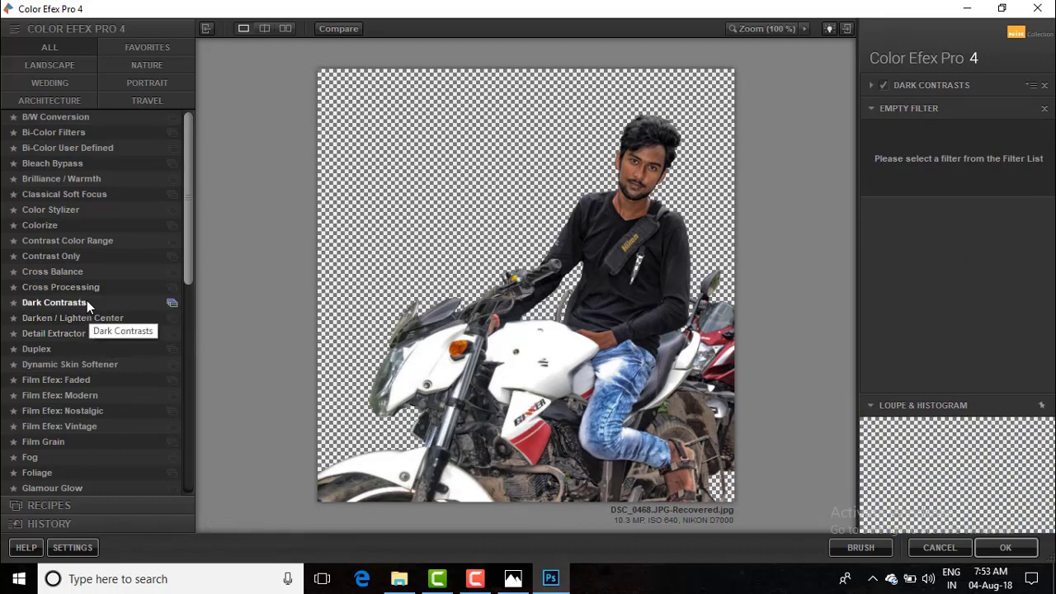
pyautogui.click(70, 241)
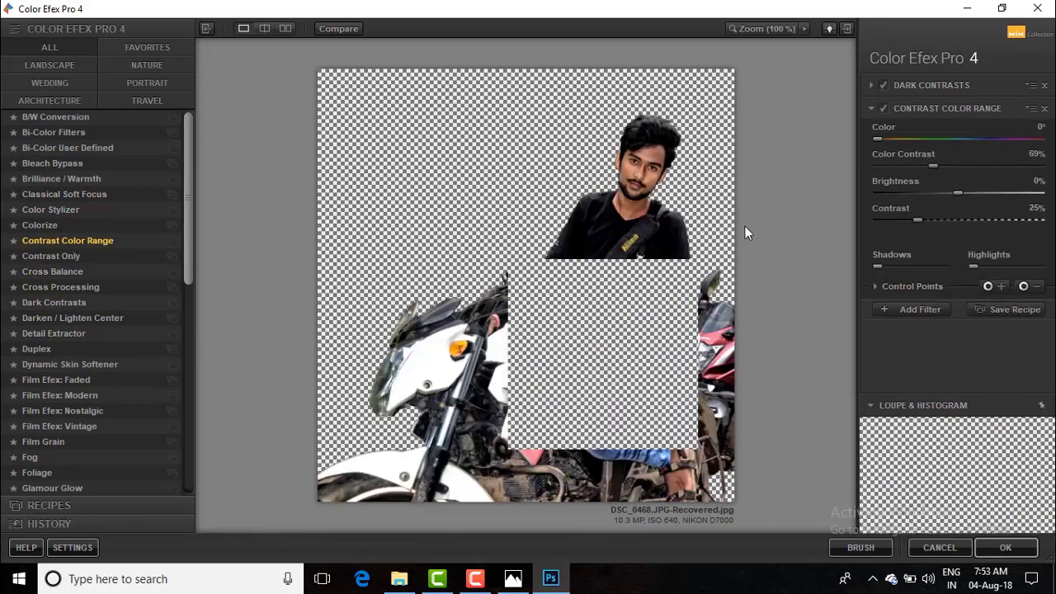
# Set the Contrast Color Range filter to Opacity 43%, Color 0°, Color Contrast 0%, Brightness -5% and Contrast 30%
pyautogui.click(916, 295)
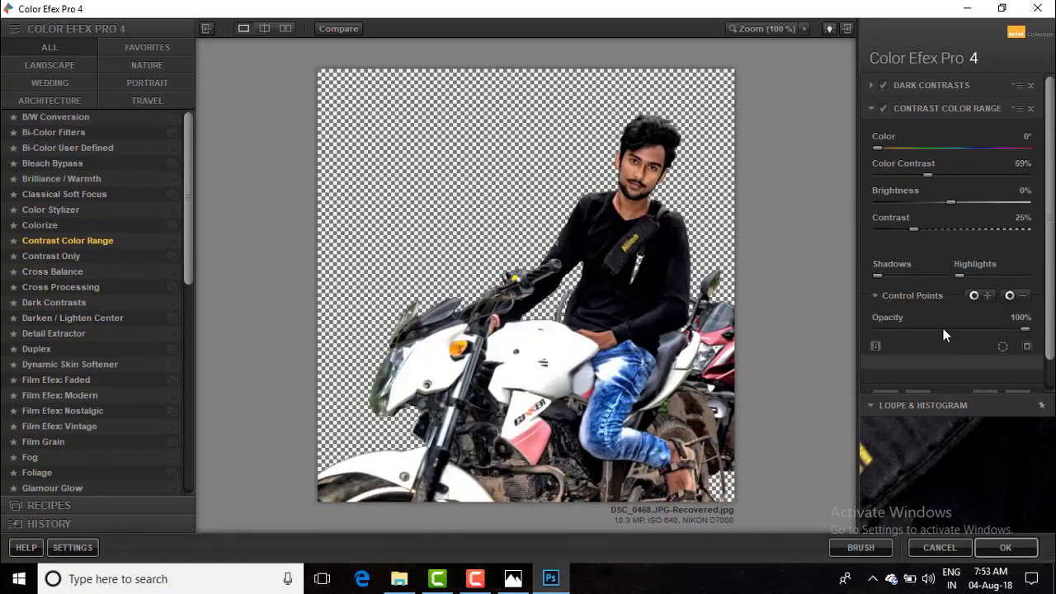
pyautogui.moveTo(937, 326); pyautogui.dragTo(922, 326)
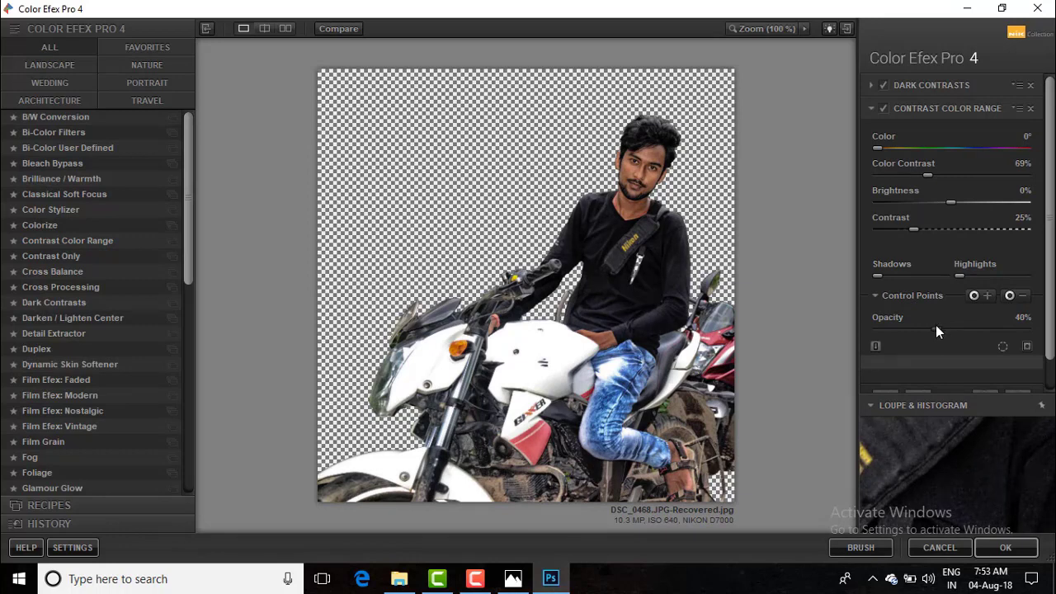
pyautogui.moveTo(932, 329)
pyautogui.mouseDown()
pyautogui.moveTo(903, 328)
pyautogui.moveTo(941, 328)
pyautogui.mouseUp()
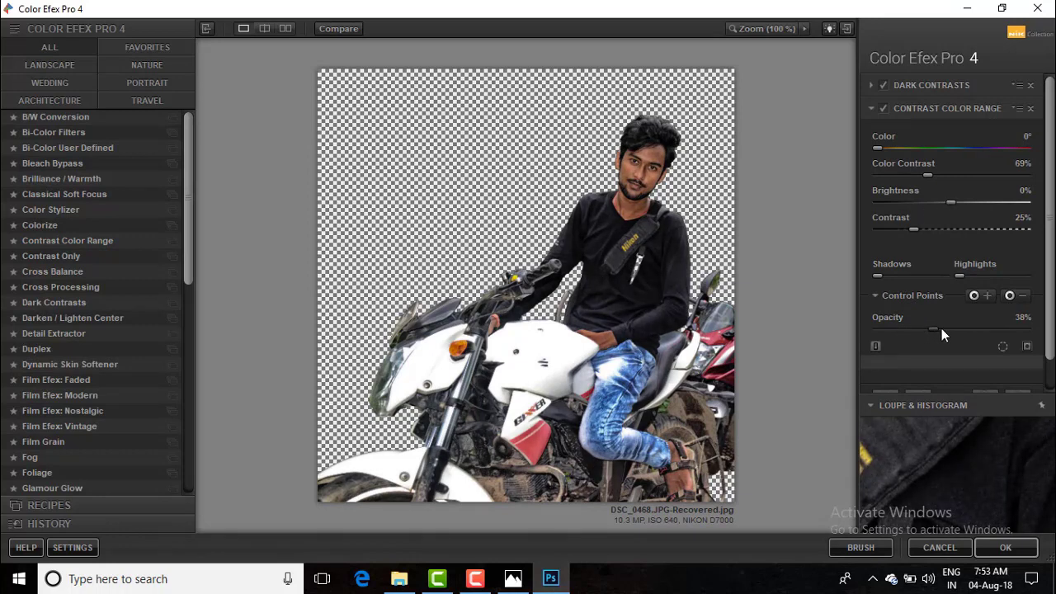
pyautogui.moveTo(878, 148)
pyautogui.mouseDown()
pyautogui.moveTo(889, 149)
pyautogui.moveTo(871, 149)
pyautogui.mouseUp()
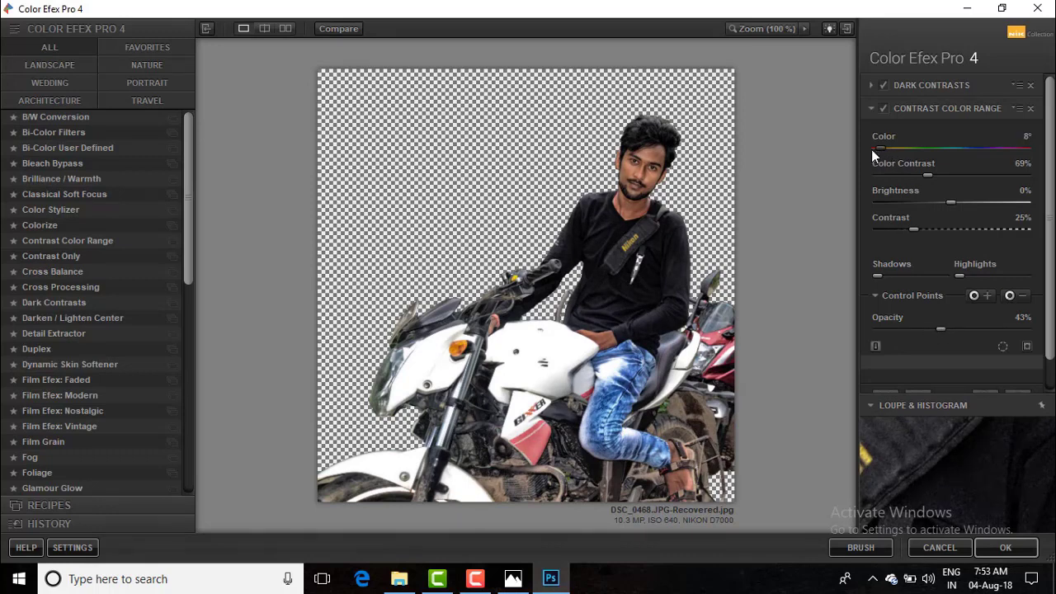
pyautogui.moveTo(926, 174); pyautogui.dragTo(866, 194)
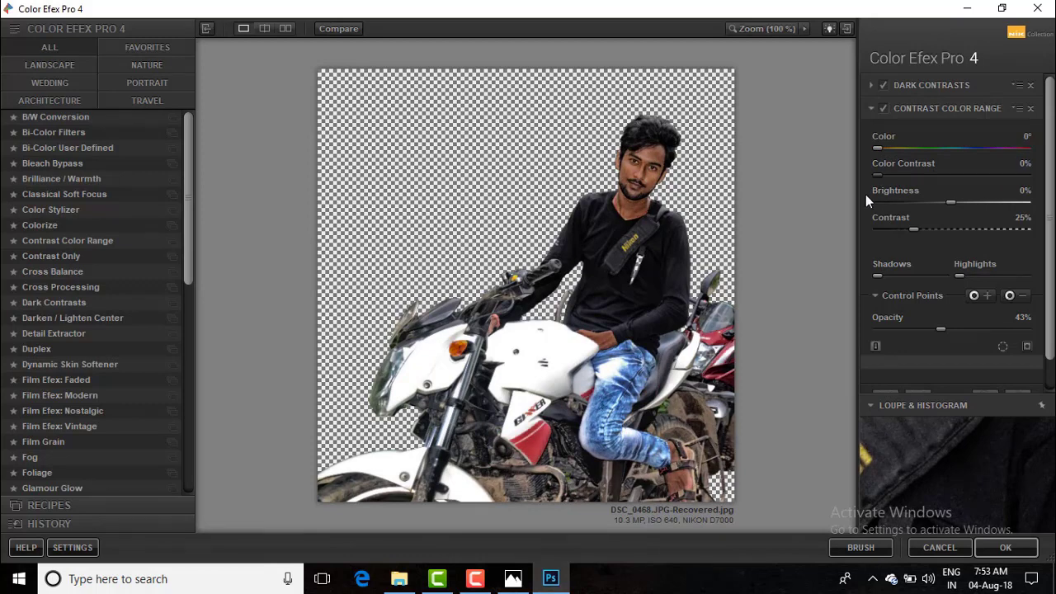
pyautogui.moveTo(946, 200)
pyautogui.mouseDown()
pyautogui.moveTo(970, 199)
pyautogui.moveTo(956, 199)
pyautogui.mouseUp()
pyautogui.moveTo(914, 228)
pyautogui.mouseDown()
pyautogui.moveTo(902, 228)
pyautogui.moveTo(938, 227)
pyautogui.moveTo(922, 229)
pyautogui.mouseUp()
pyautogui.scroll(-2, 909, 320)
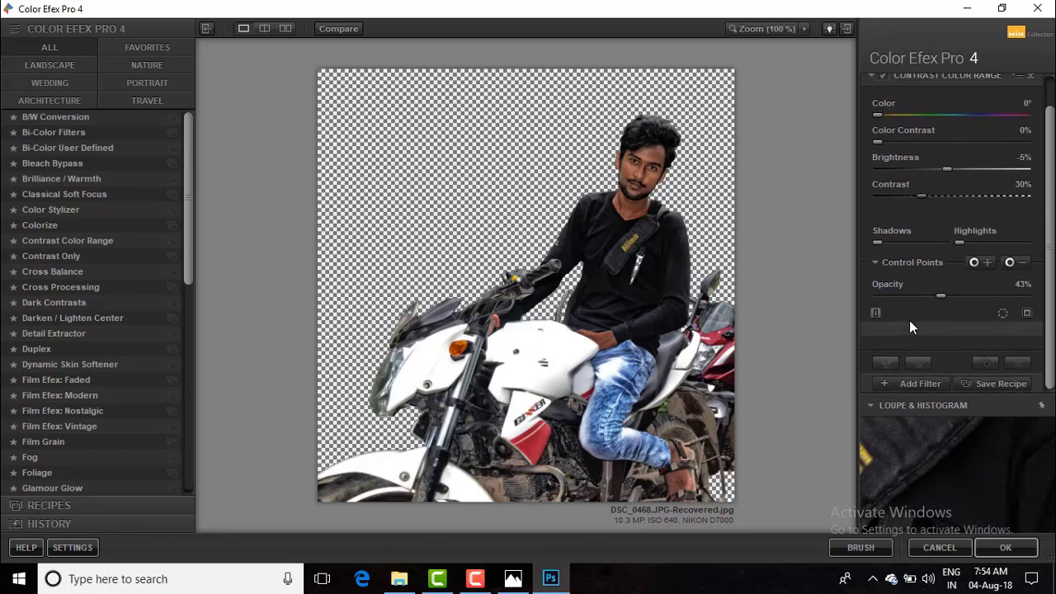
# Set the Dark Contrasts filter's Saturation to 5% and Brightness to -41%, and apply the stacked filters to the cutout
pyautogui.click(912, 377)
pyautogui.click(921, 86)
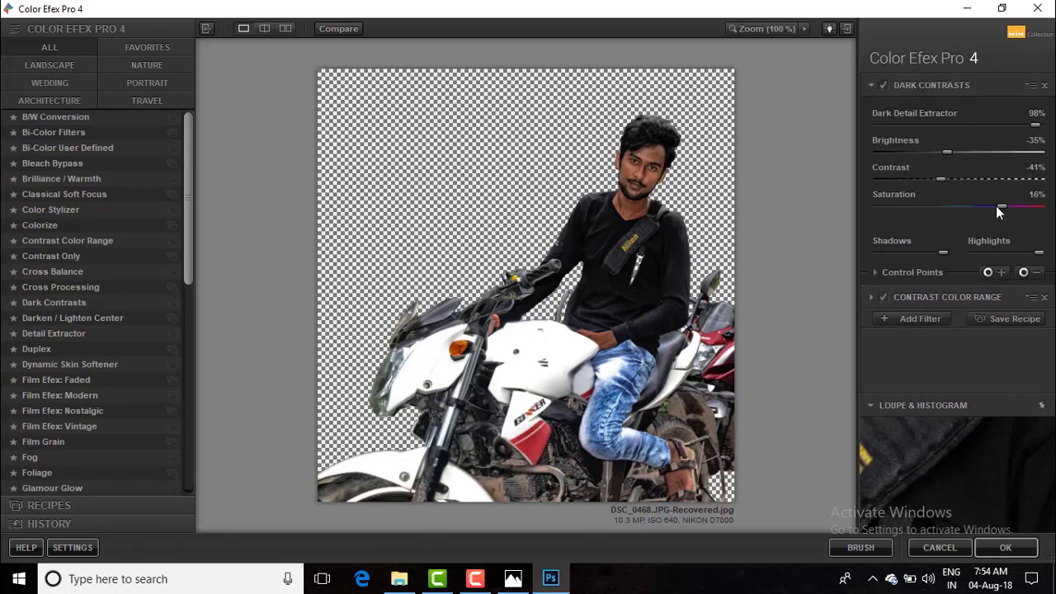
pyautogui.moveTo(996, 206); pyautogui.dragTo(984, 204)
pyautogui.moveTo(948, 152); pyautogui.dragTo(943, 155)
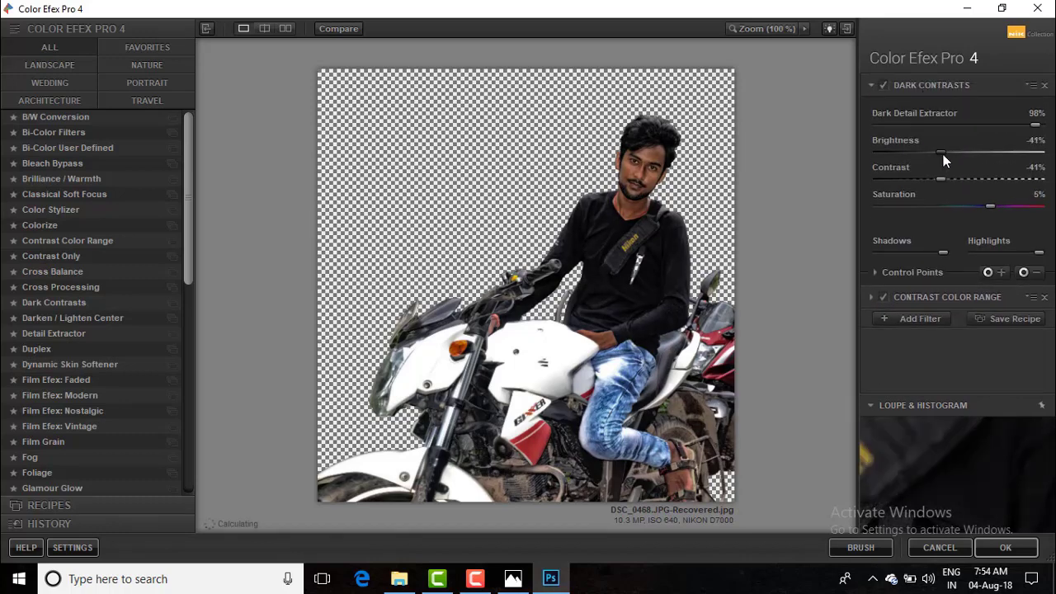
pyautogui.click(1007, 553)
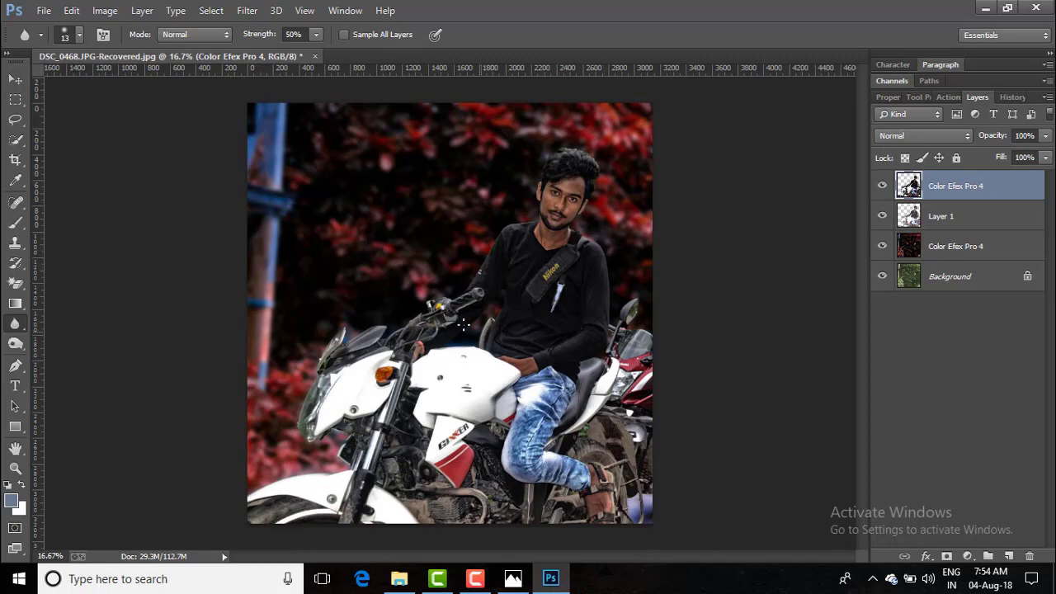
# Open the enhanced cutout layer in the Camera Raw Filter and set Exposure +0.15, Clarity +11 and Vibrance +43
pyautogui.click(247, 10)
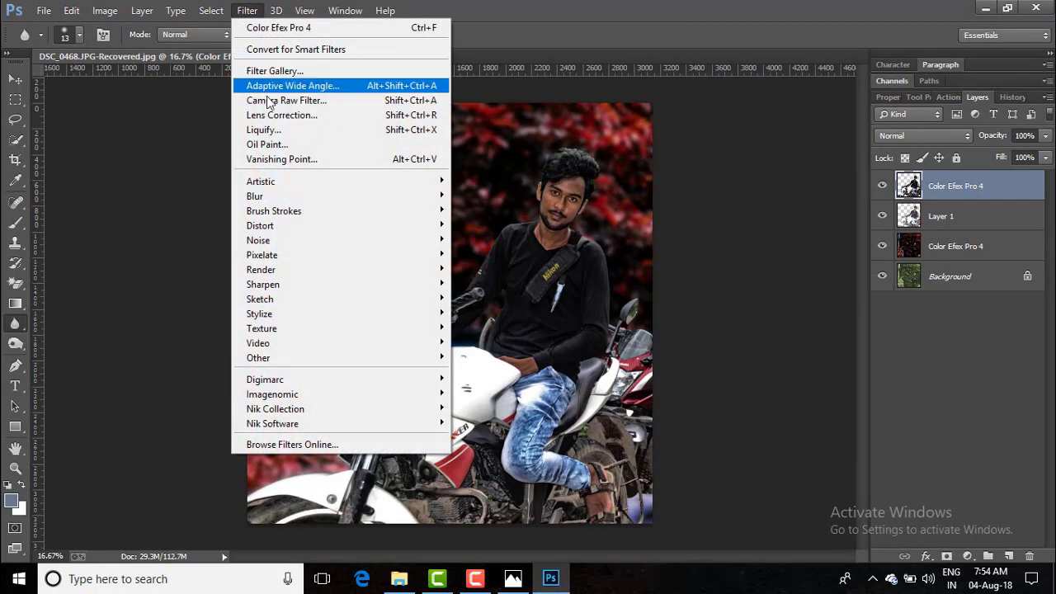
pyautogui.click(320, 101)
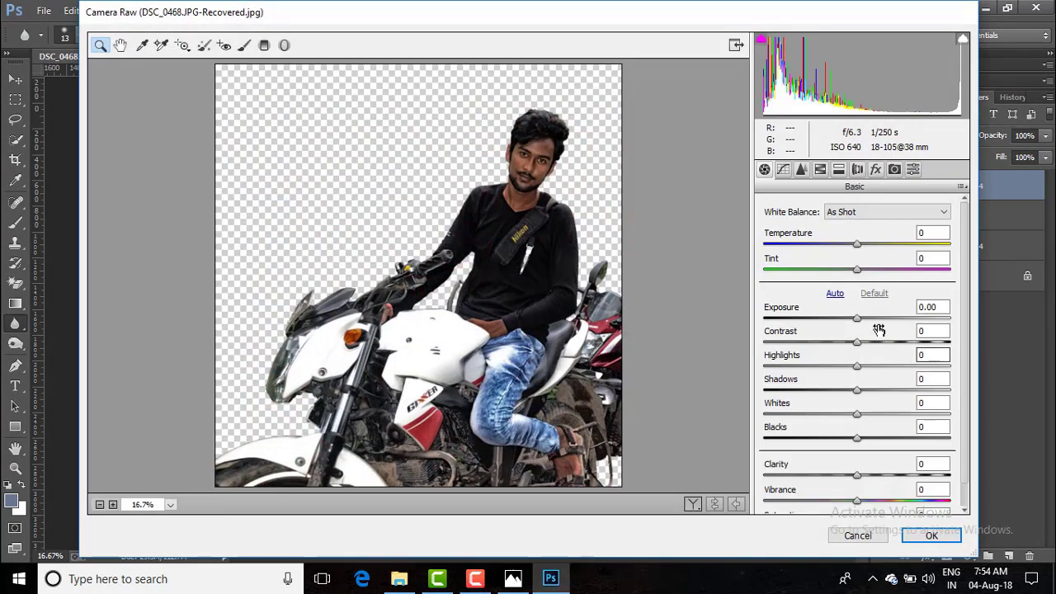
pyautogui.moveTo(859, 320); pyautogui.dragTo(861, 321)
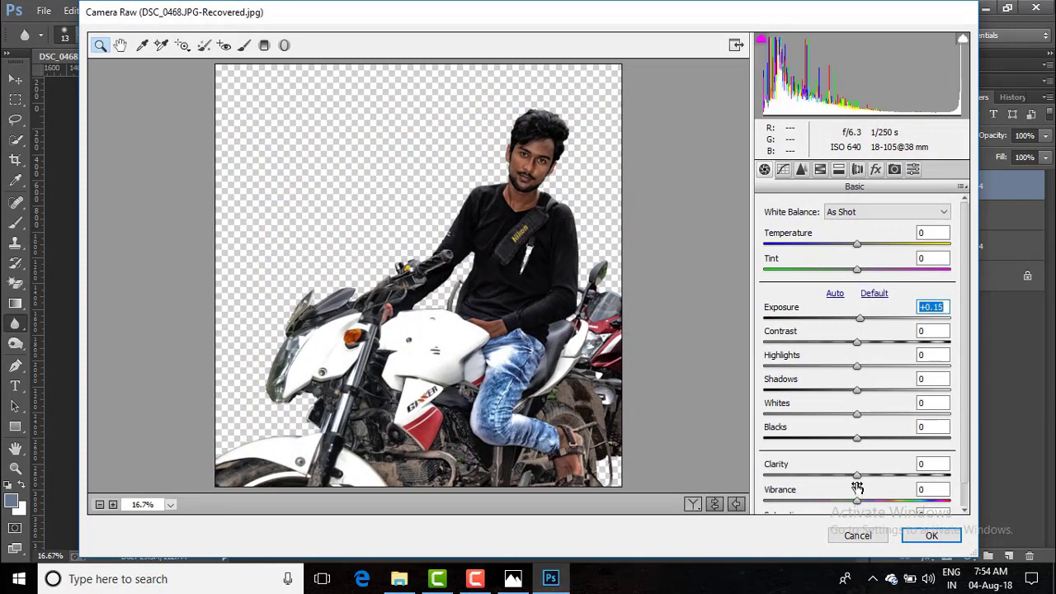
pyautogui.moveTo(857, 478); pyautogui.dragTo(897, 501)
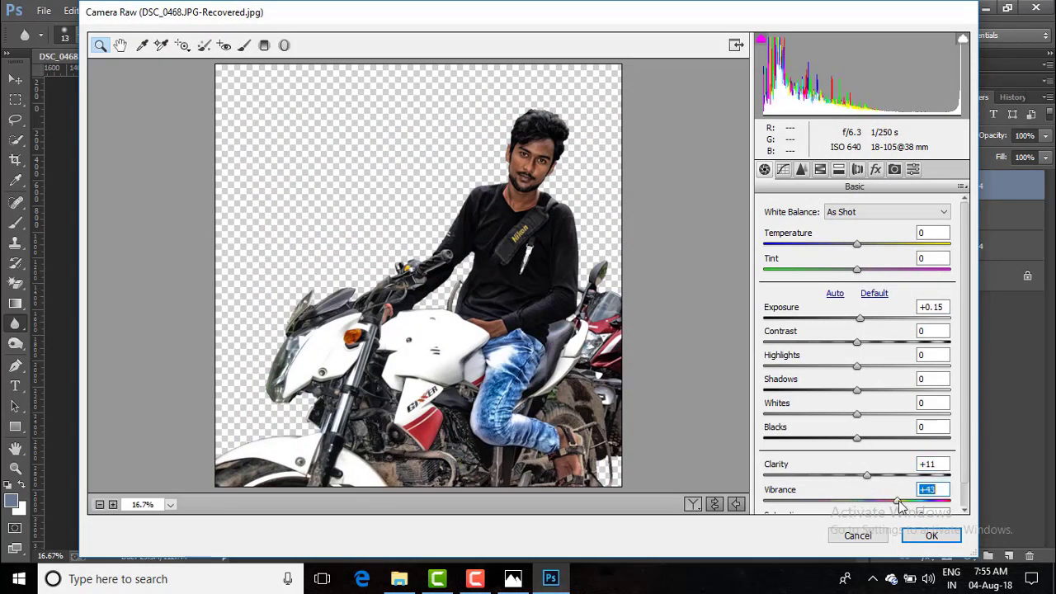
pyautogui.moveTo(862, 251)
pyautogui.mouseDown()
pyautogui.moveTo(848, 248)
pyautogui.moveTo(859, 250)
pyautogui.mouseUp()
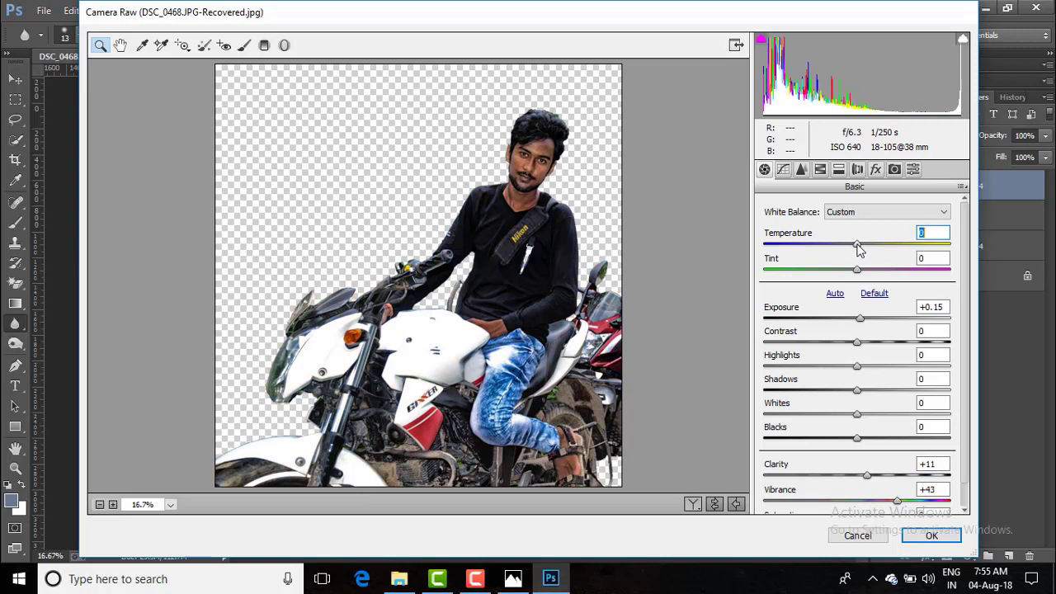
# Refine the cutout's basic adjustments to Highlights -16, Shadows +4, Whites -7, Clarity +13, Vibrance +48, Saturation +14 and Temperature -2
pyautogui.scroll(-1, 862, 349)
pyautogui.moveTo(858, 341); pyautogui.dragTo(860, 371)
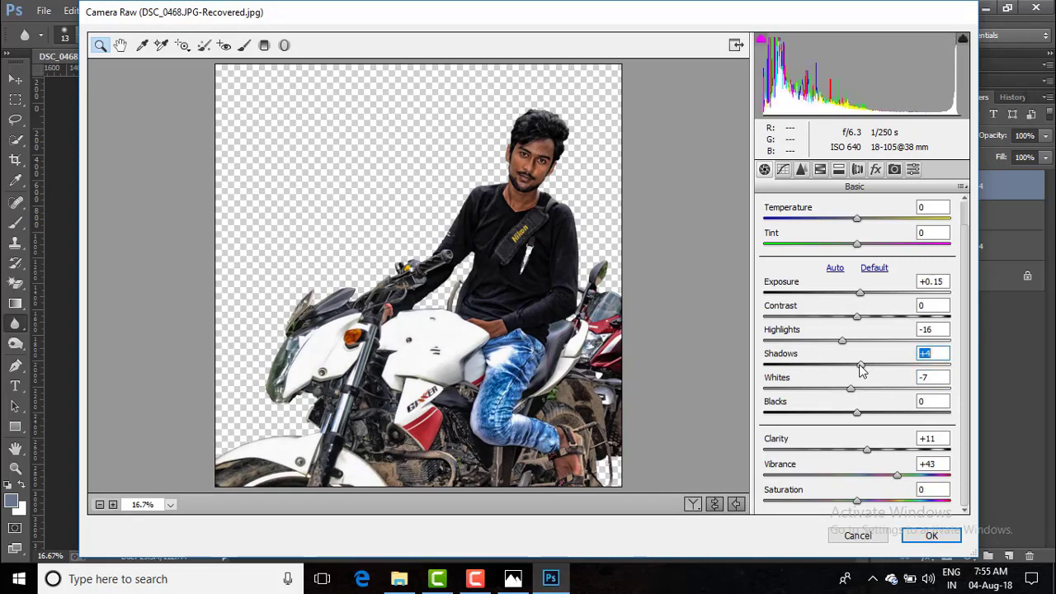
pyautogui.moveTo(858, 504); pyautogui.dragTo(874, 456)
pyautogui.moveTo(857, 218); pyautogui.dragTo(859, 223)
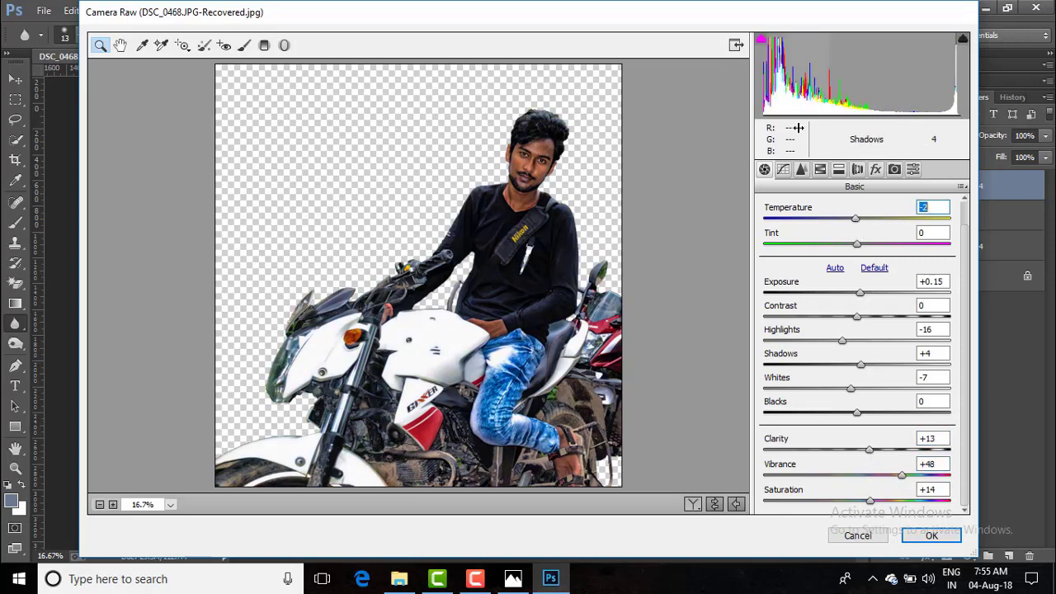
# Smooth the cutout with a Luminance noise reduction of 29
pyautogui.click(801, 169)
pyautogui.click(784, 169)
pyautogui.click(801, 169)
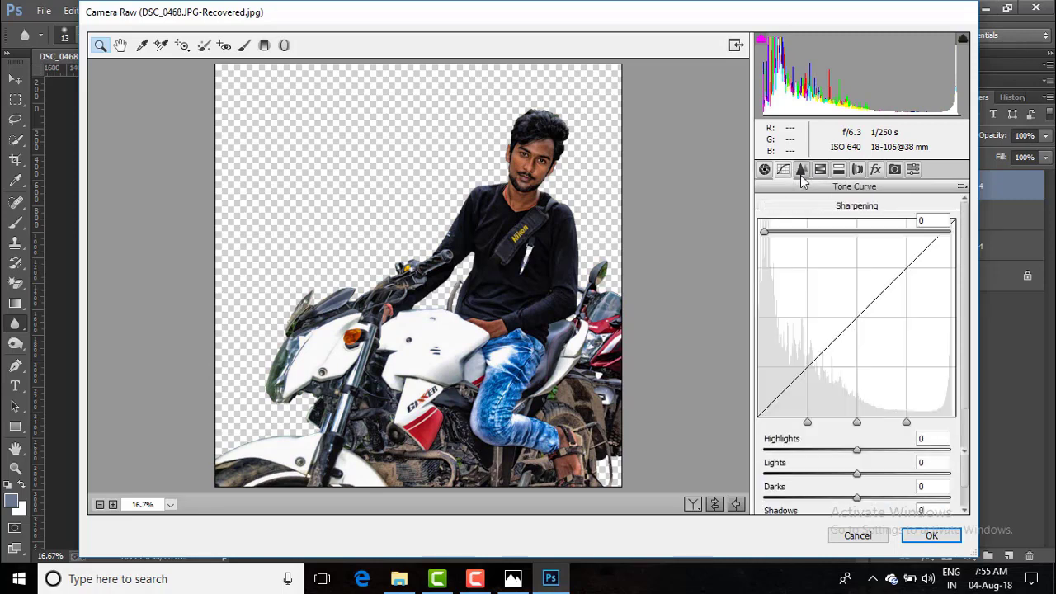
pyautogui.moveTo(765, 360); pyautogui.dragTo(823, 361)
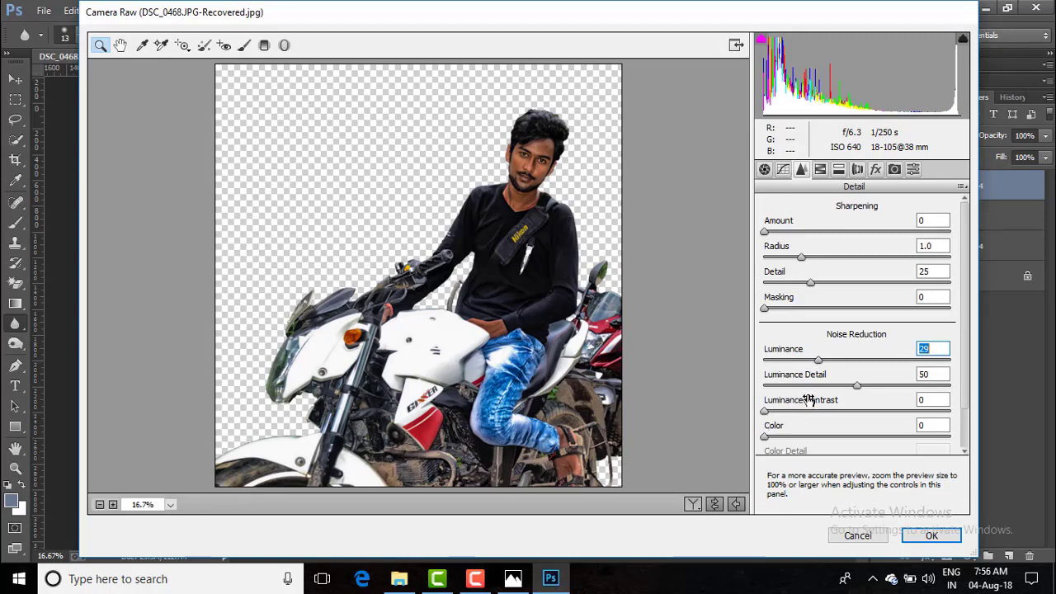
# Adjust the cutout's HSL saturation to Aquas +82, Blues -16 and Greens +7
pyautogui.click(839, 169)
pyautogui.click(821, 171)
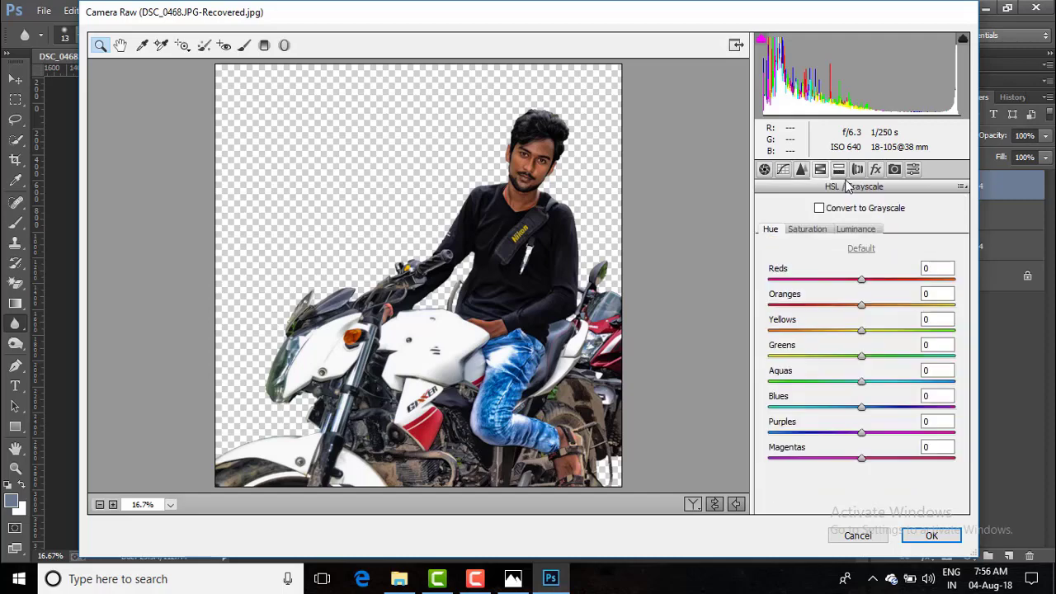
pyautogui.moveTo(862, 383); pyautogui.dragTo(937, 384)
pyautogui.click(809, 229)
pyautogui.moveTo(862, 407); pyautogui.dragTo(838, 431)
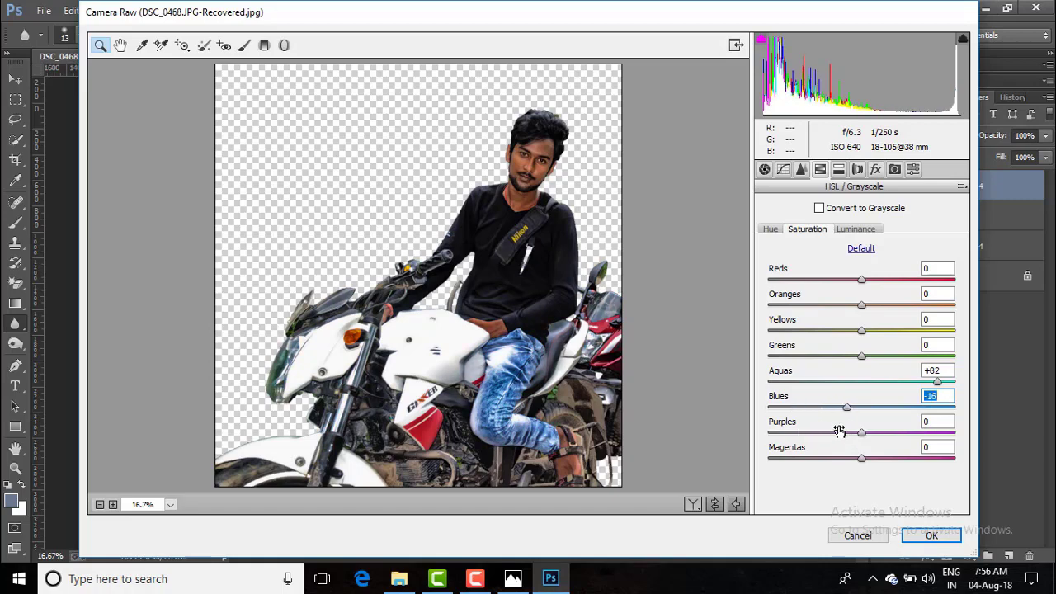
pyautogui.moveTo(863, 357)
pyautogui.mouseDown()
pyautogui.moveTo(900, 358)
pyautogui.moveTo(868, 361)
pyautogui.mouseUp()
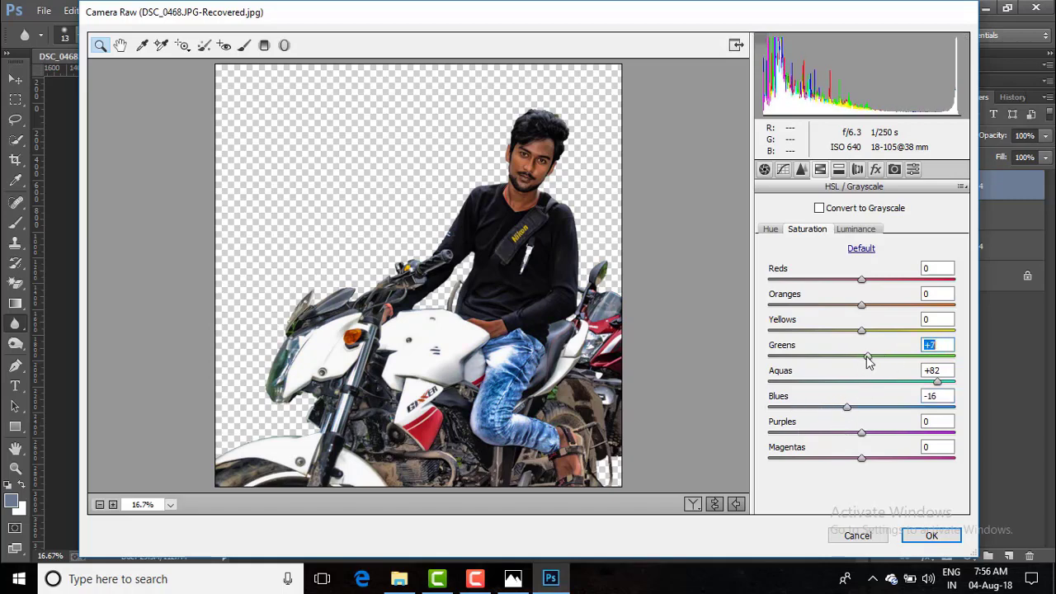
# Adjust the luminance of the Aquas slightly and apply the Camera Raw adjustments to the cutout
pyautogui.click(858, 230)
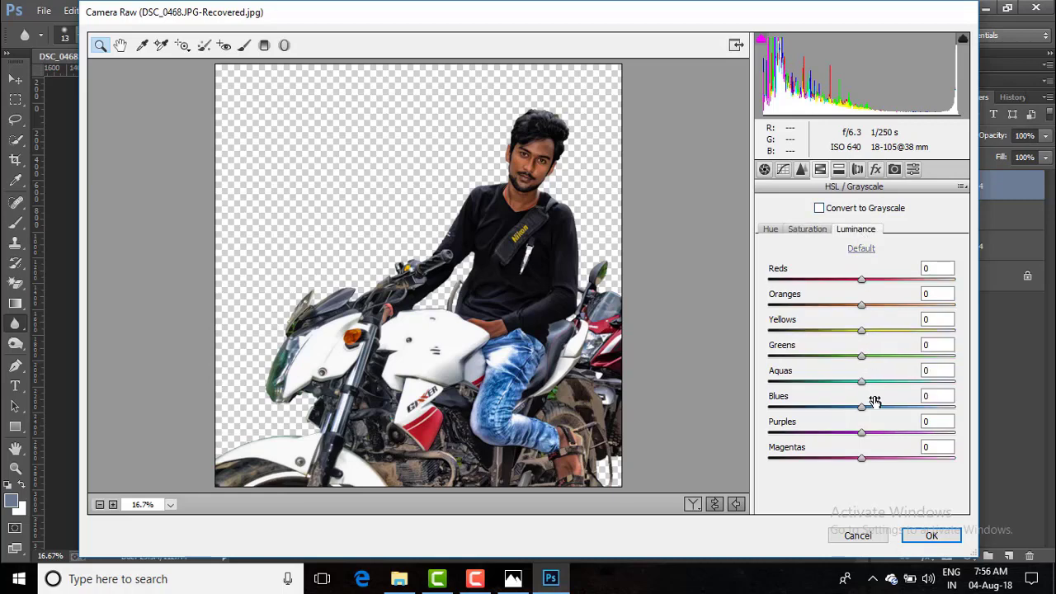
pyautogui.moveTo(862, 383)
pyautogui.mouseDown()
pyautogui.moveTo(817, 385)
pyautogui.moveTo(884, 384)
pyautogui.moveTo(864, 389)
pyautogui.mouseUp()
pyautogui.click(857, 169)
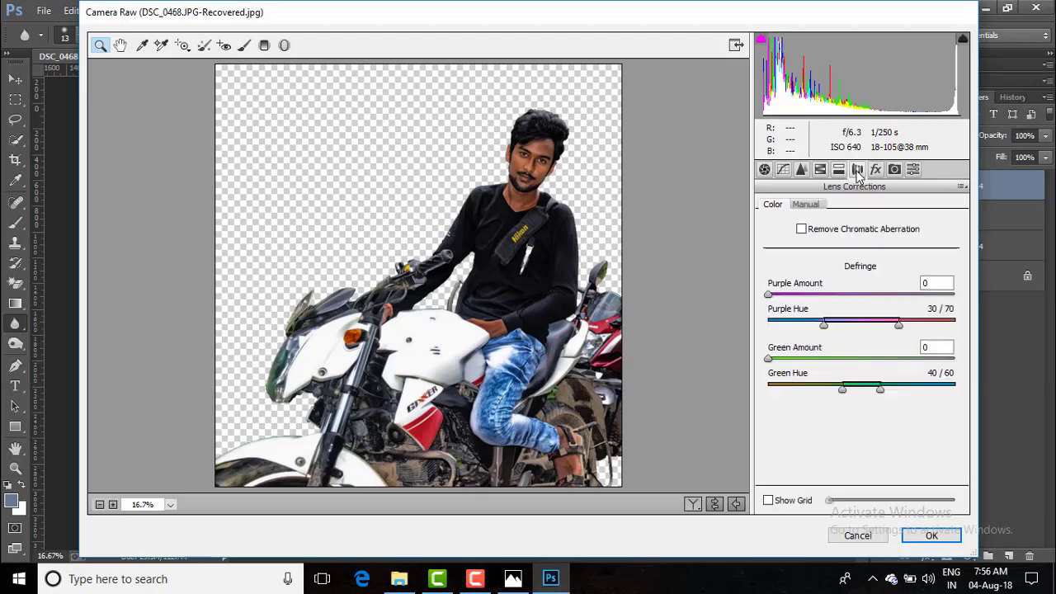
pyautogui.click(932, 537)
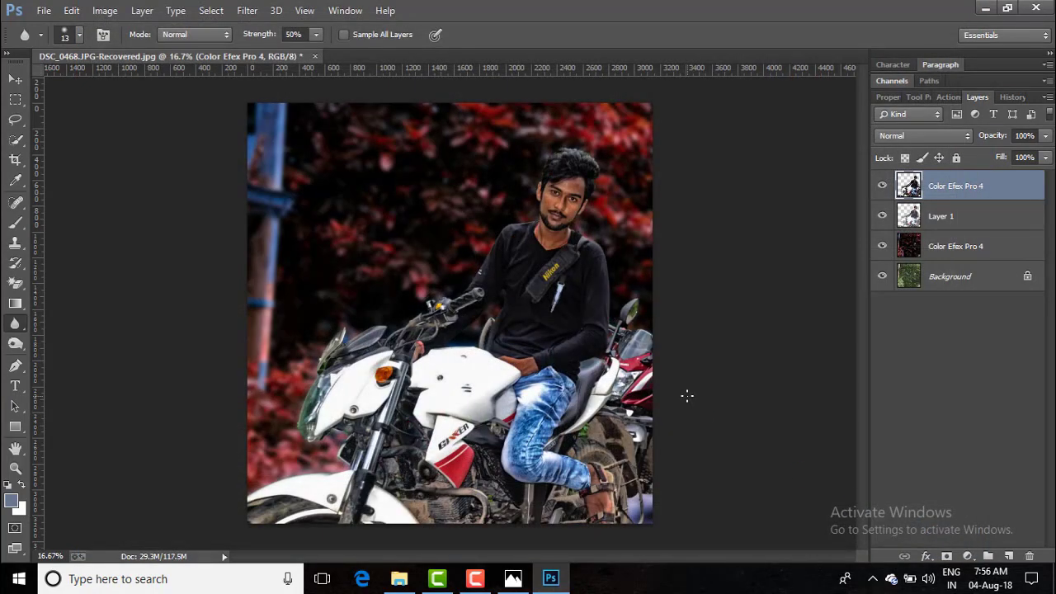
# Erase the rider's head, hands and feet from the top Color Efex Pro 4 layer, using a 20 px eraser for fine areas
pyautogui.scroll(5, 535, 210)
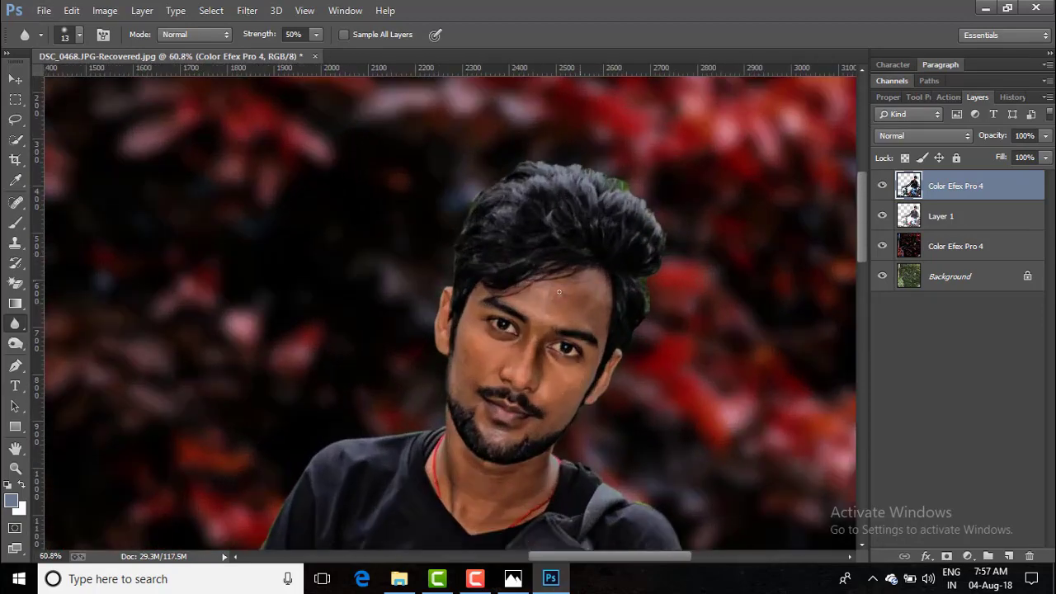
pyautogui.scroll(-3, 560, 292)
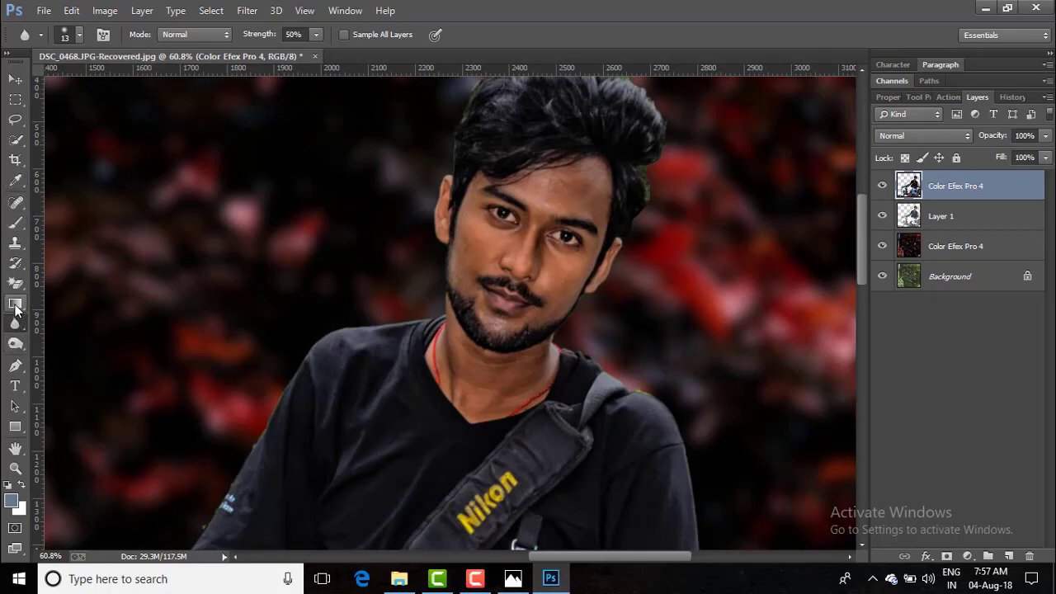
pyautogui.moveTo(15, 283); pyautogui.dragTo(85, 282)
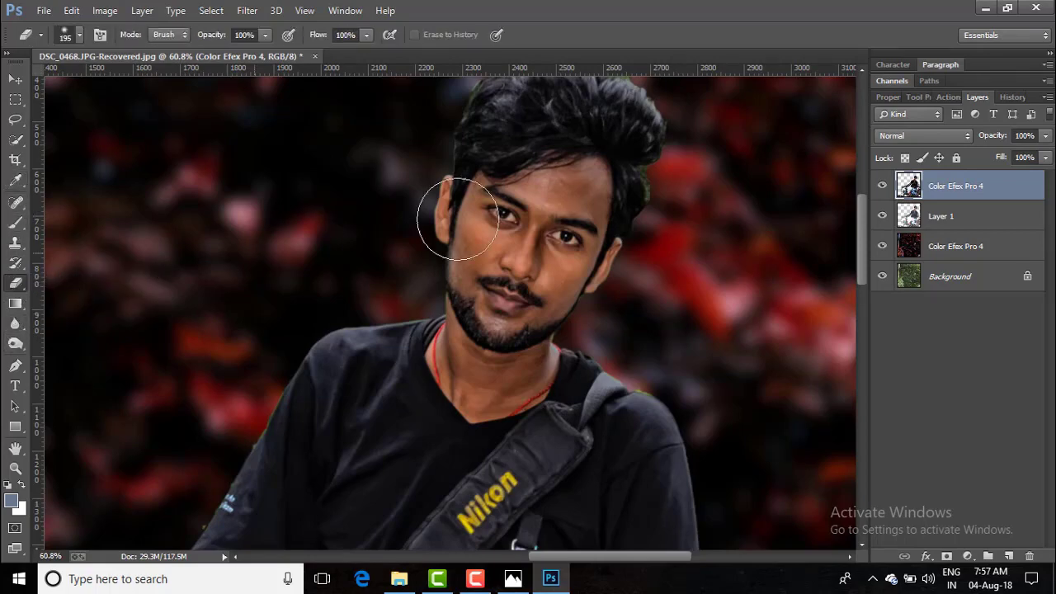
pyautogui.scroll(1, 665, 153)
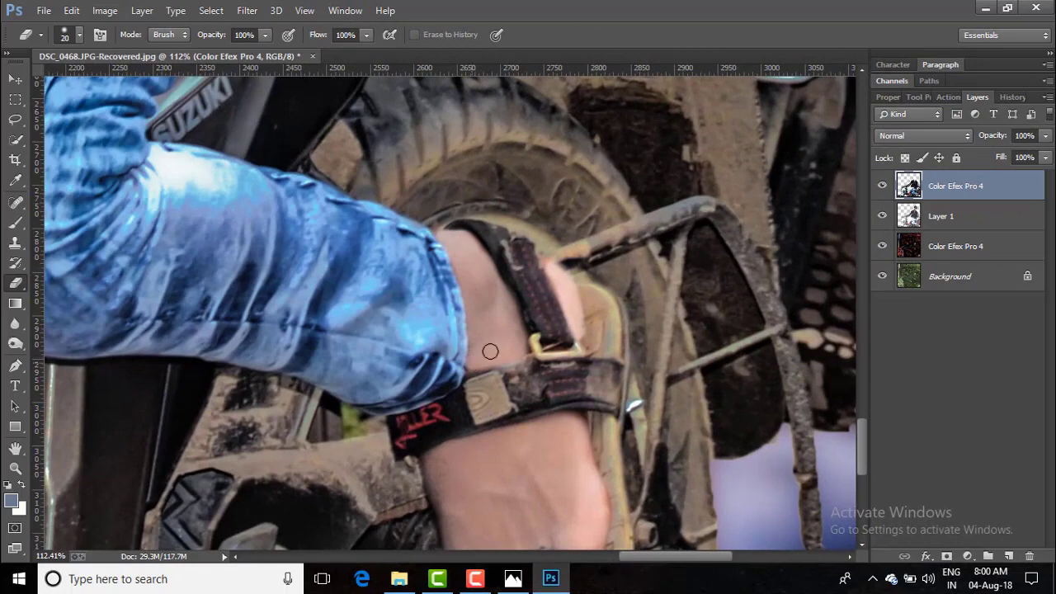
pyautogui.scroll(-10, 497, 350)
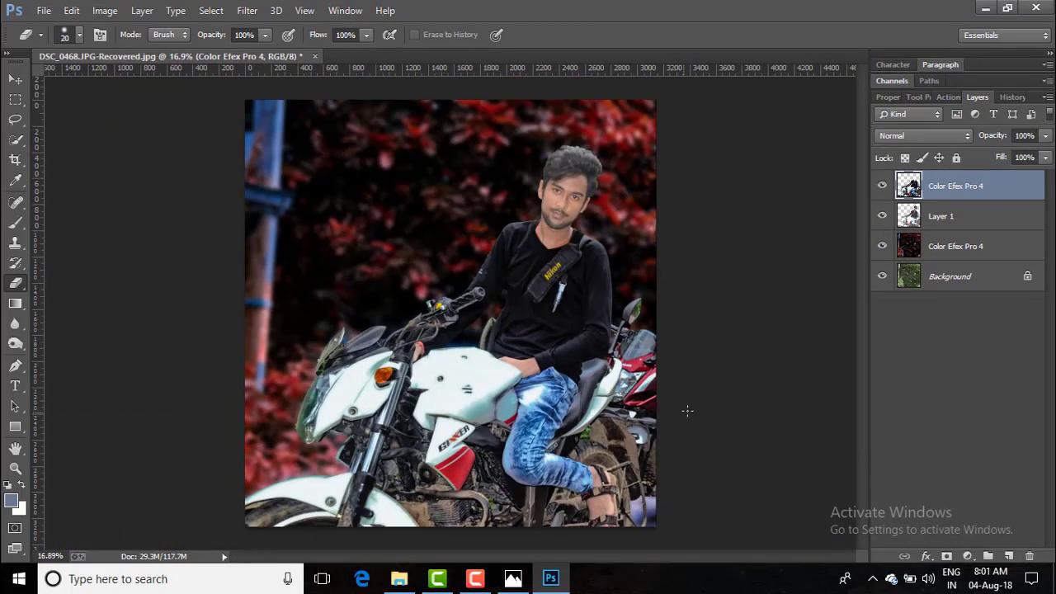
# Compare the image with and without the top layer, then reopen that layer in Camera Raw and set Clarity +14, Highlights -1 and Shadows +5
pyautogui.click(883, 191)
pyautogui.click(882, 191)
pyautogui.click(250, 11)
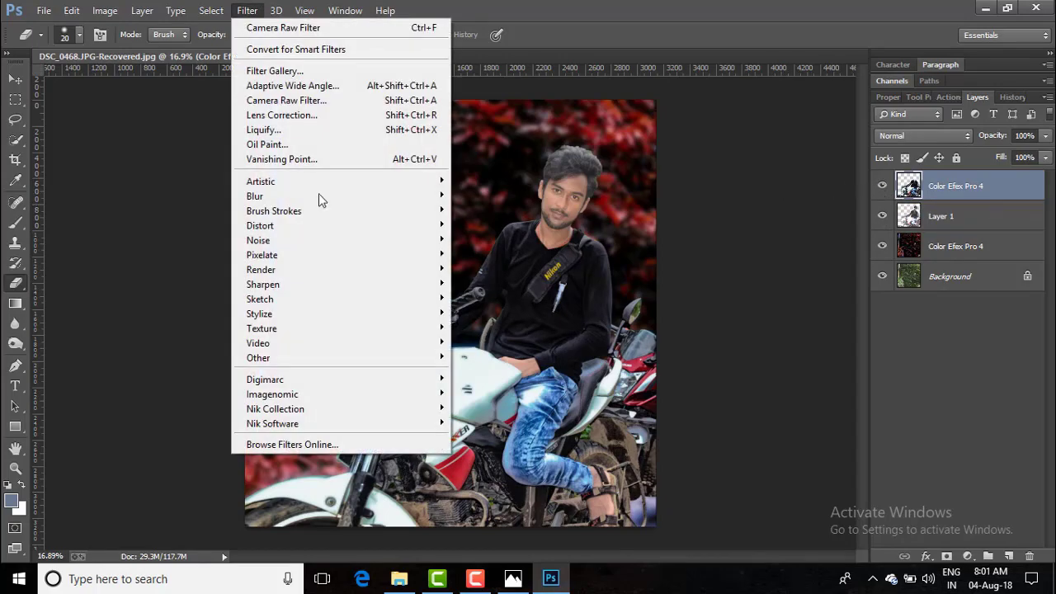
pyautogui.click(361, 115)
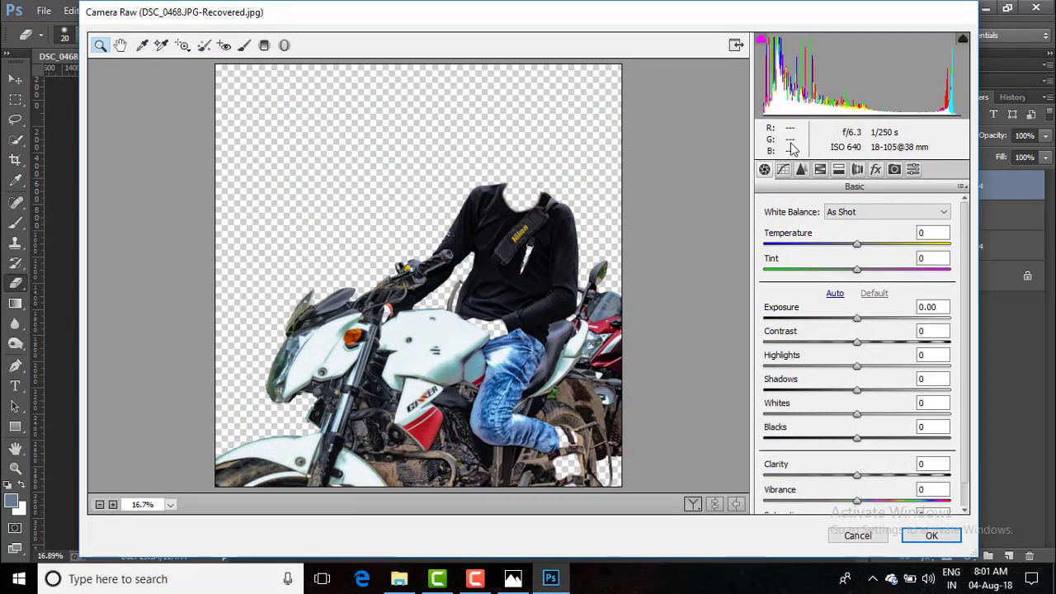
pyautogui.moveTo(856, 476)
pyautogui.mouseDown()
pyautogui.moveTo(884, 479)
pyautogui.moveTo(873, 480)
pyautogui.mouseUp()
pyautogui.moveTo(857, 366); pyautogui.dragTo(860, 390)
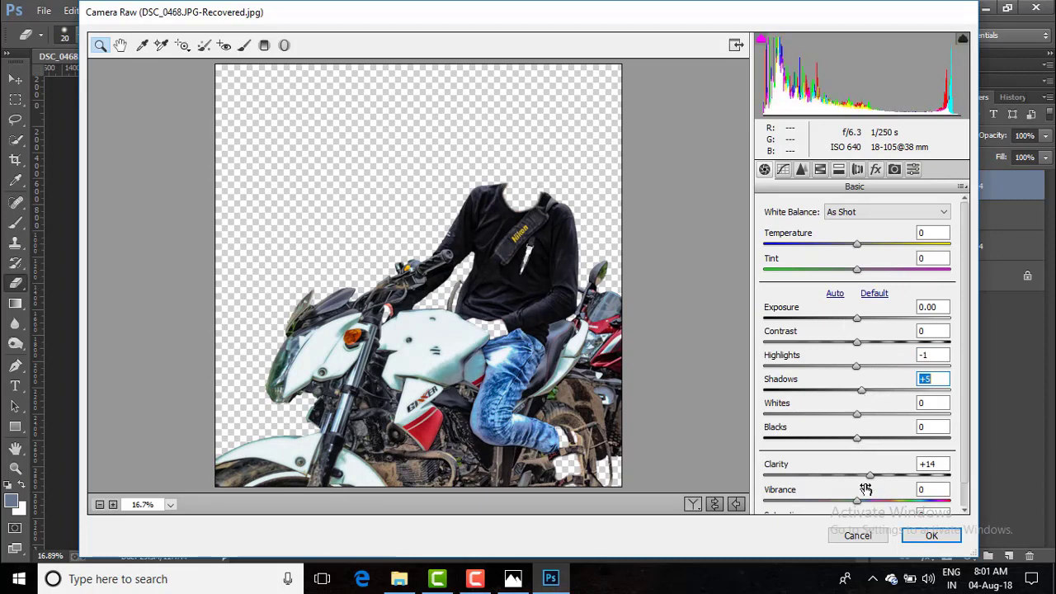
# Set the top layer's Vibrance to +2 and Contrast to +8, and apply the Camera Raw adjustments
pyautogui.scroll(-1, 865, 490)
pyautogui.moveTo(858, 476)
pyautogui.mouseDown()
pyautogui.moveTo(886, 467)
pyautogui.moveTo(857, 469)
pyautogui.mouseUp()
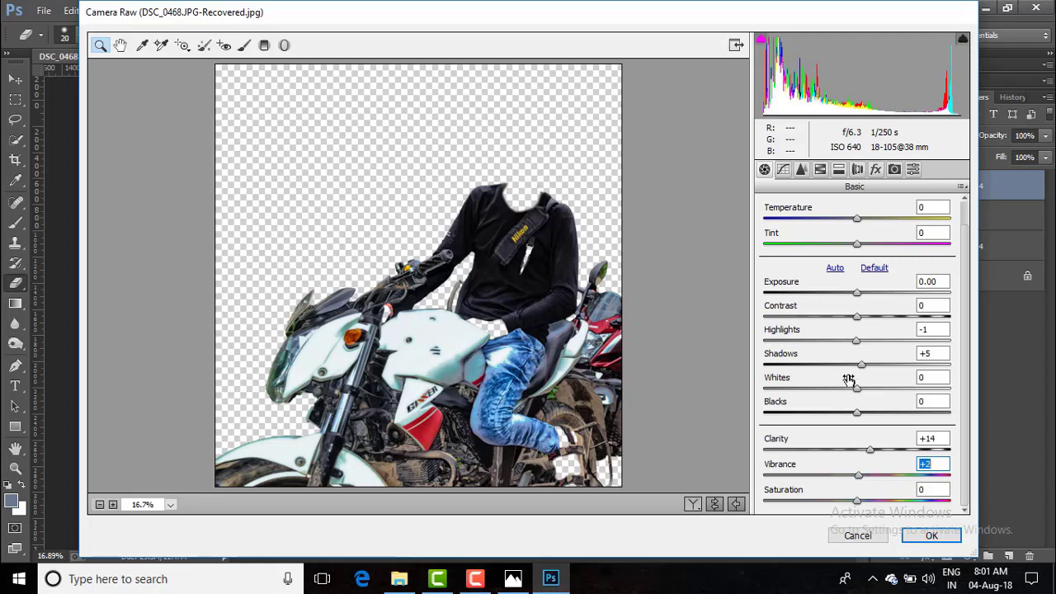
pyautogui.scroll(1, 850, 375)
pyautogui.moveTo(873, 347); pyautogui.dragTo(865, 350)
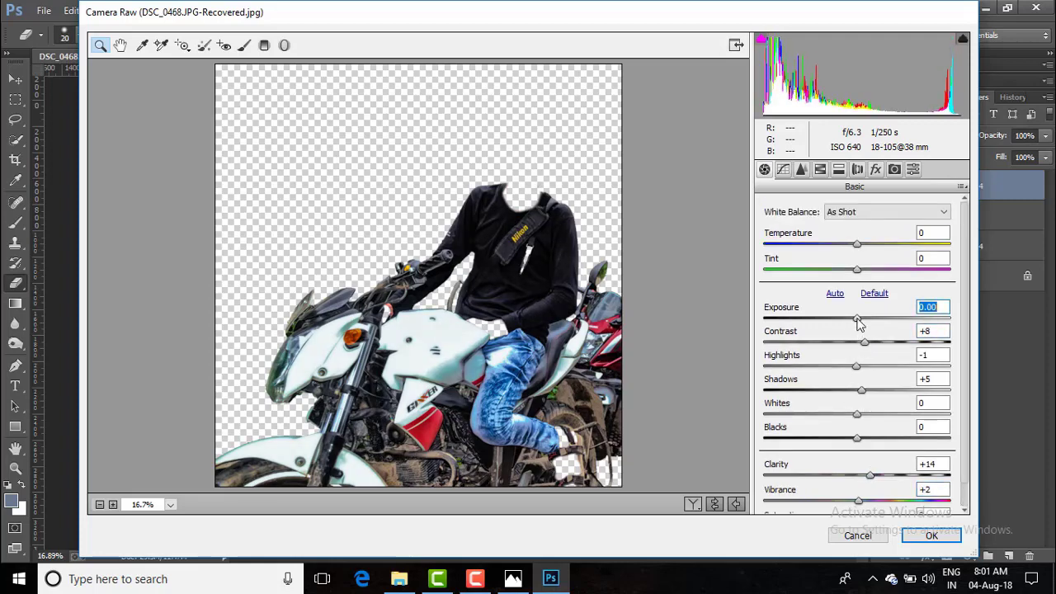
pyautogui.click(926, 537)
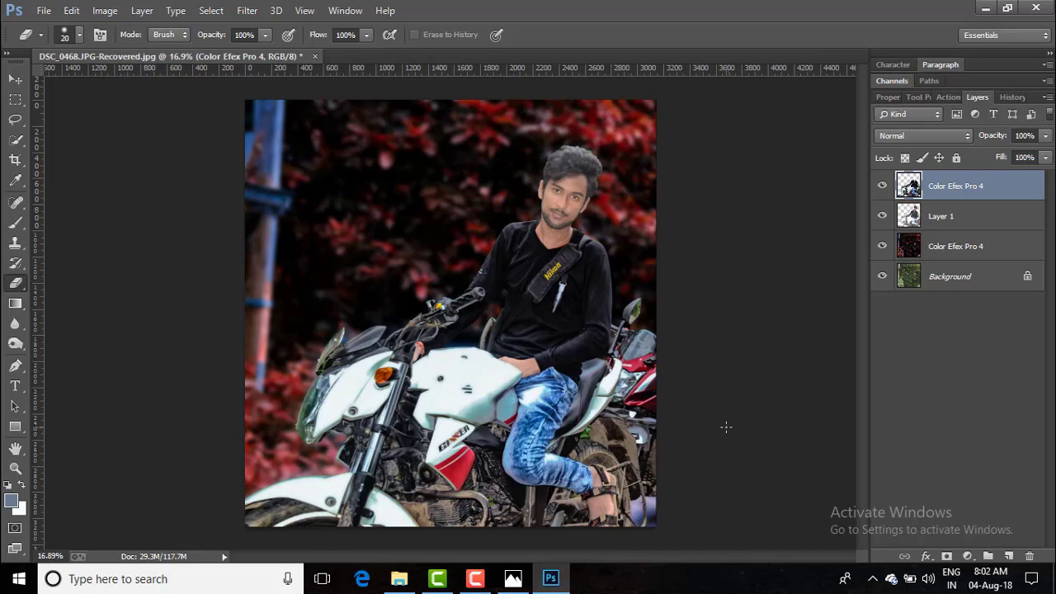
# Compare the image with and without the top Color Efex Pro 4 layer, then merge it down into Layer 1
pyautogui.click(881, 186)
pyautogui.click(882, 186)
pyautogui.rightClick(924, 190)
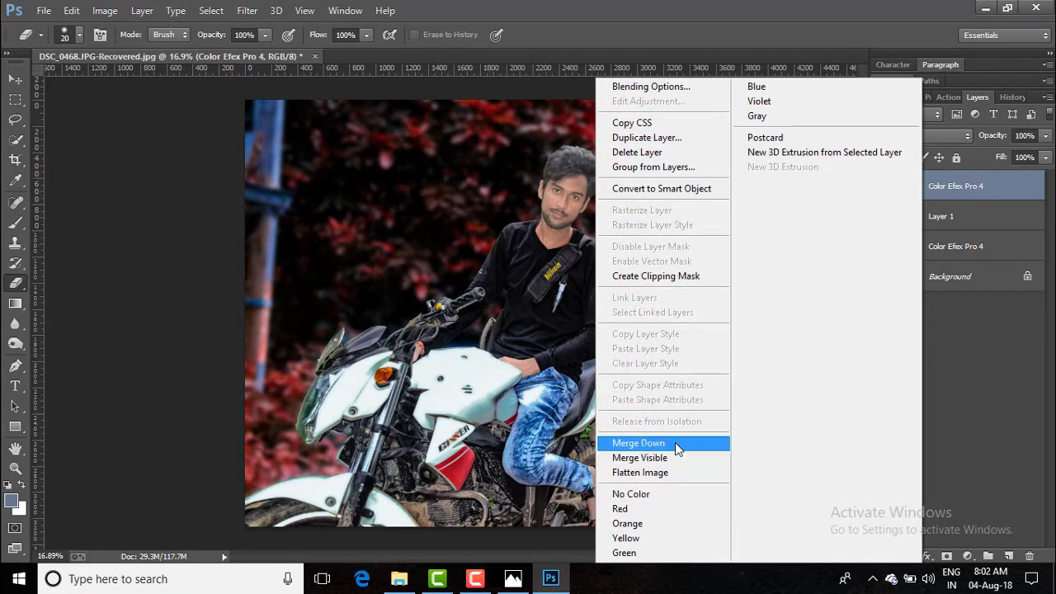
pyautogui.click(675, 443)
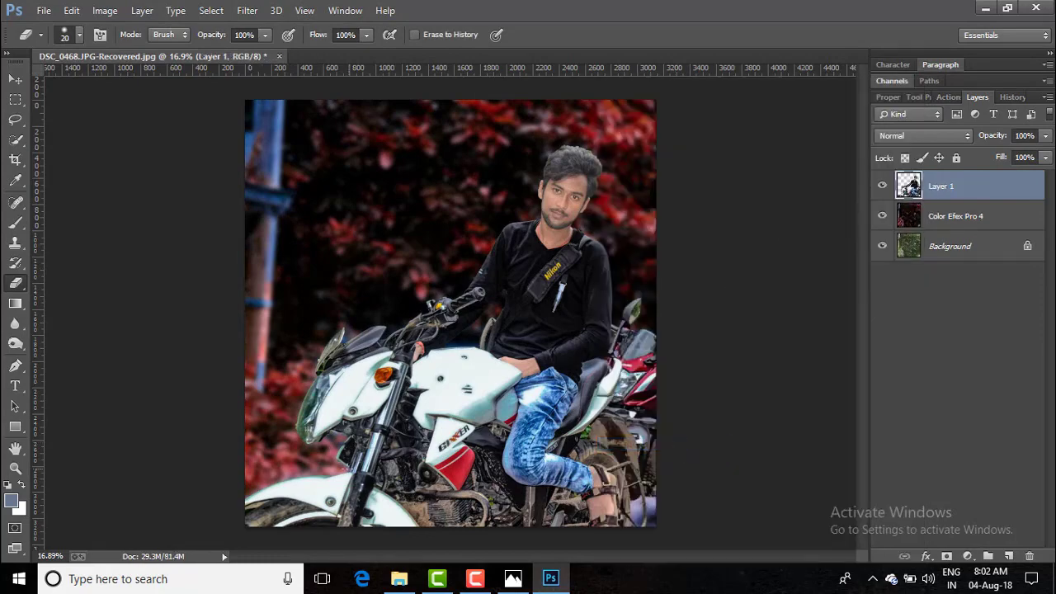
# Erase the green remnants between the seat and rear tyre and in the gap between the rider's bent arm and torso
pyautogui.scroll(5, 602, 440)
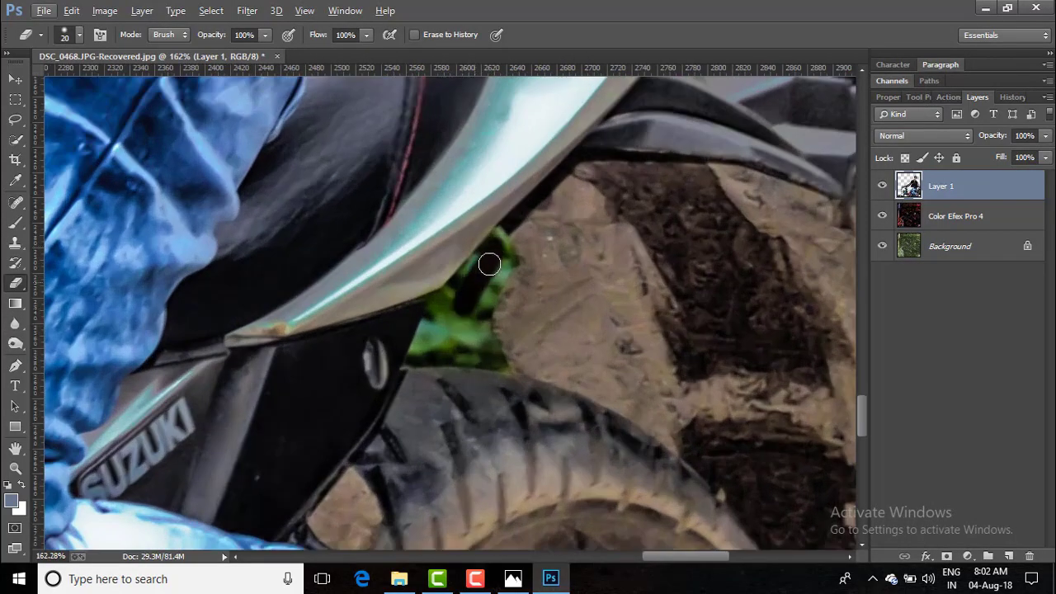
pyautogui.moveTo(425, 354)
pyautogui.mouseDown()
pyautogui.moveTo(455, 330)
pyautogui.moveTo(445, 349)
pyautogui.moveTo(491, 279)
pyautogui.moveTo(499, 243)
pyautogui.moveTo(486, 308)
pyautogui.moveTo(493, 357)
pyautogui.moveTo(427, 348)
pyautogui.moveTo(433, 322)
pyautogui.moveTo(424, 354)
pyautogui.moveTo(486, 360)
pyautogui.moveTo(456, 291)
pyautogui.mouseUp()
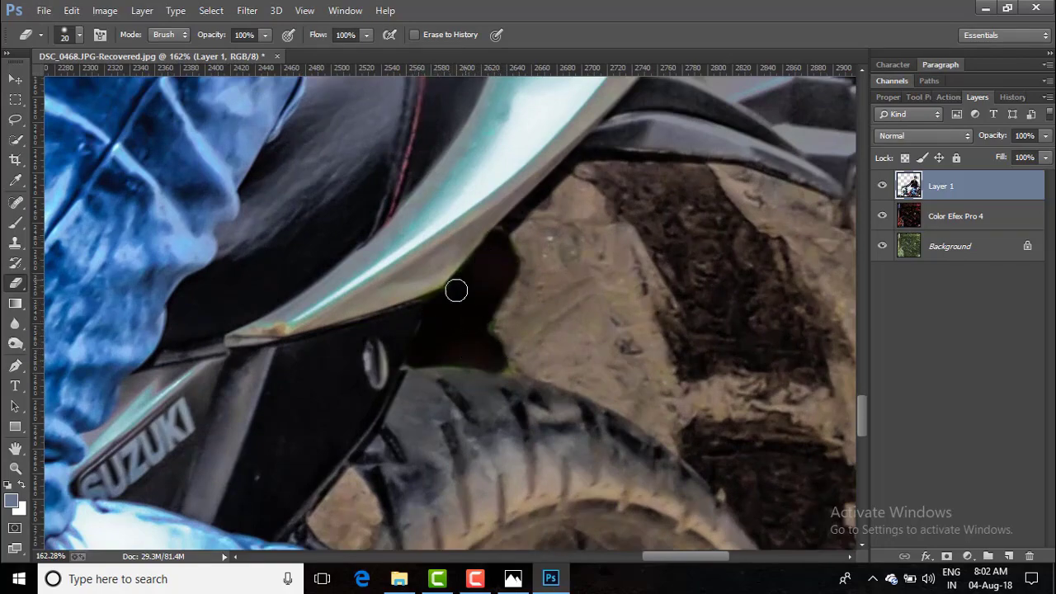
pyautogui.scroll(-6, 517, 384)
pyautogui.scroll(4, 691, 250)
pyautogui.scroll(6, 509, 207)
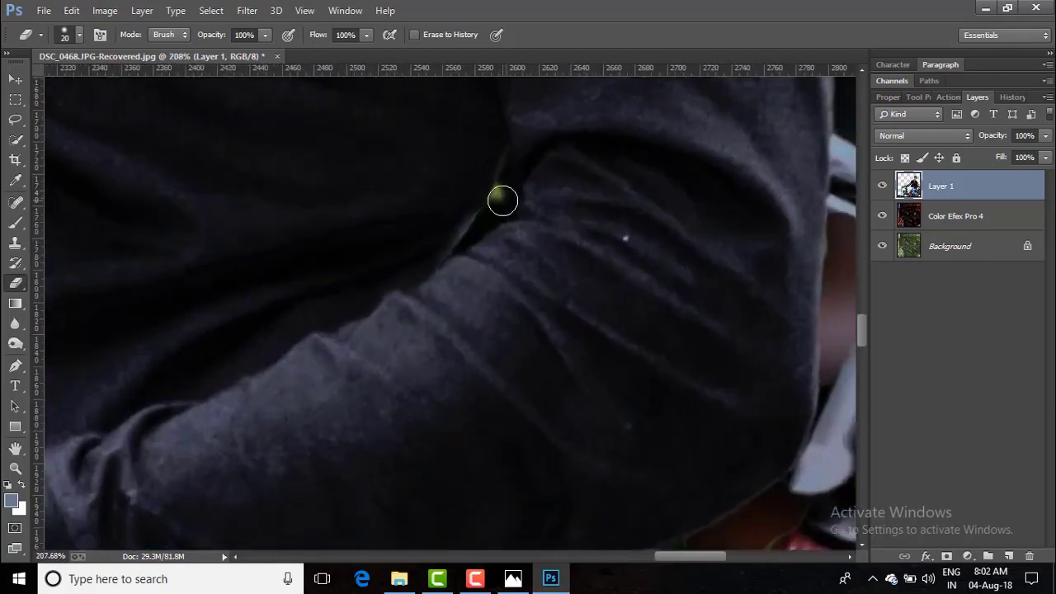
pyautogui.moveTo(500, 201); pyautogui.dragTo(483, 222)
pyautogui.scroll(-5, 632, 256)
pyautogui.scroll(-5, 633, 258)
# Erase the green remnants below the headlight, along its outer edge and under the windscreen, using eraser sizes from 25 to 40 px
pyautogui.scroll(6, 352, 448)
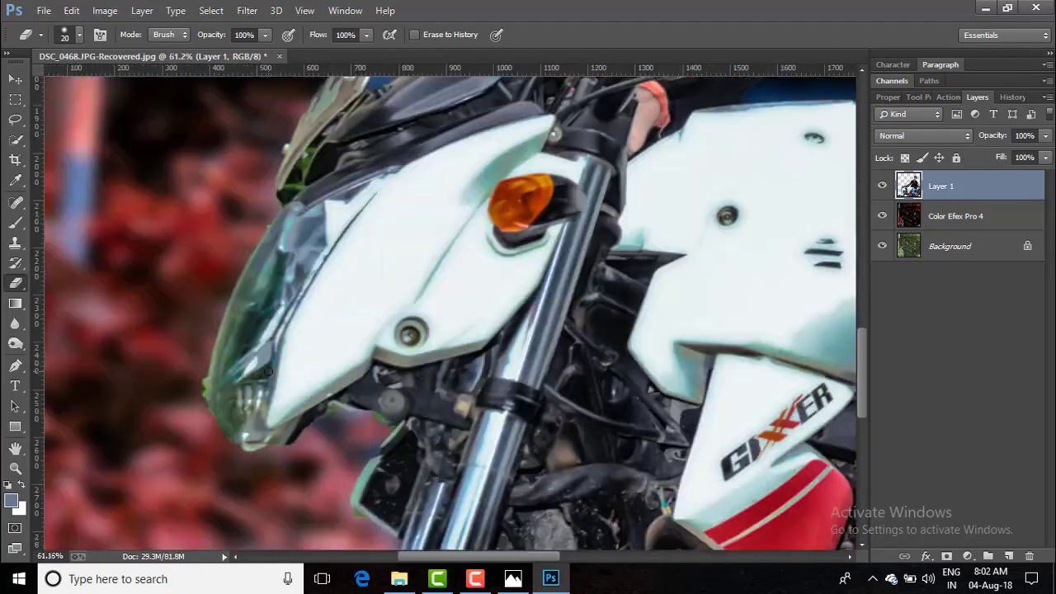
pyautogui.scroll(2, 351, 449)
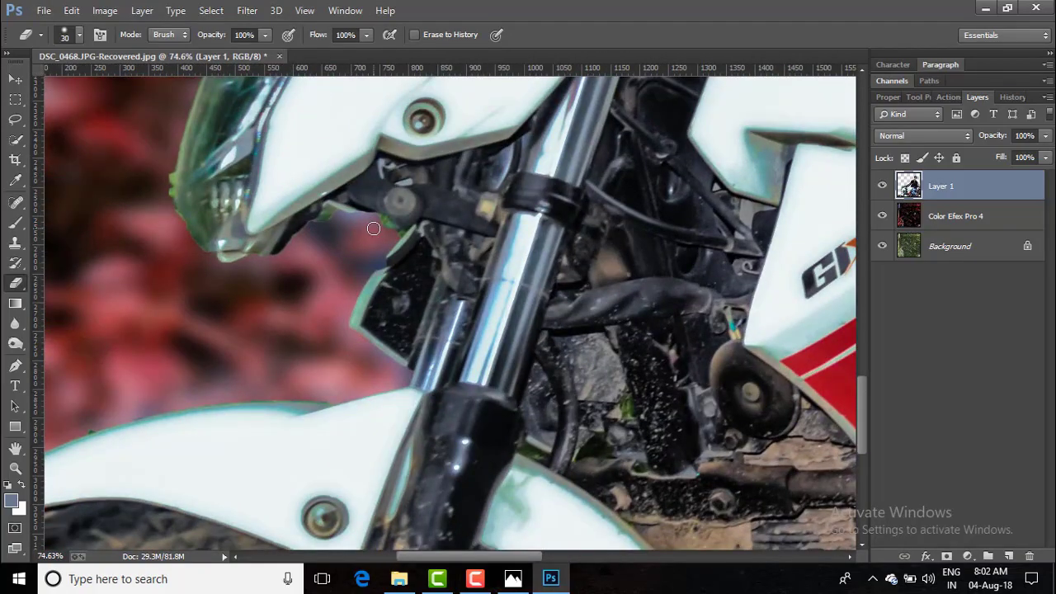
pyautogui.moveTo(390, 232)
pyautogui.mouseDown()
pyautogui.moveTo(355, 216)
pyautogui.moveTo(321, 222)
pyautogui.mouseUp()
pyautogui.scroll(4, 132, 325)
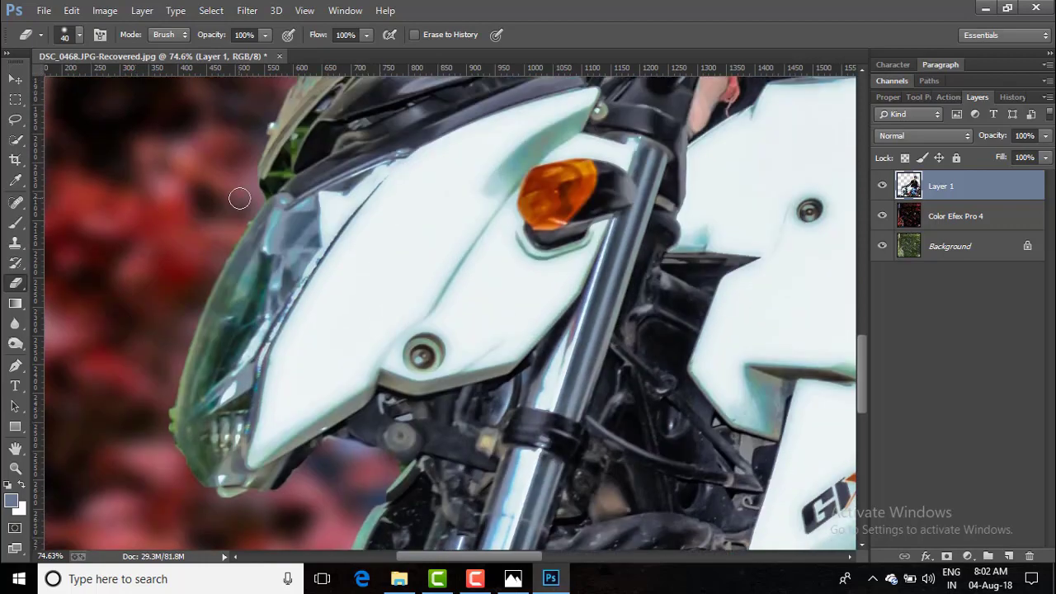
pyautogui.scroll(-1, 139, 344)
pyautogui.scroll(2, 229, 240)
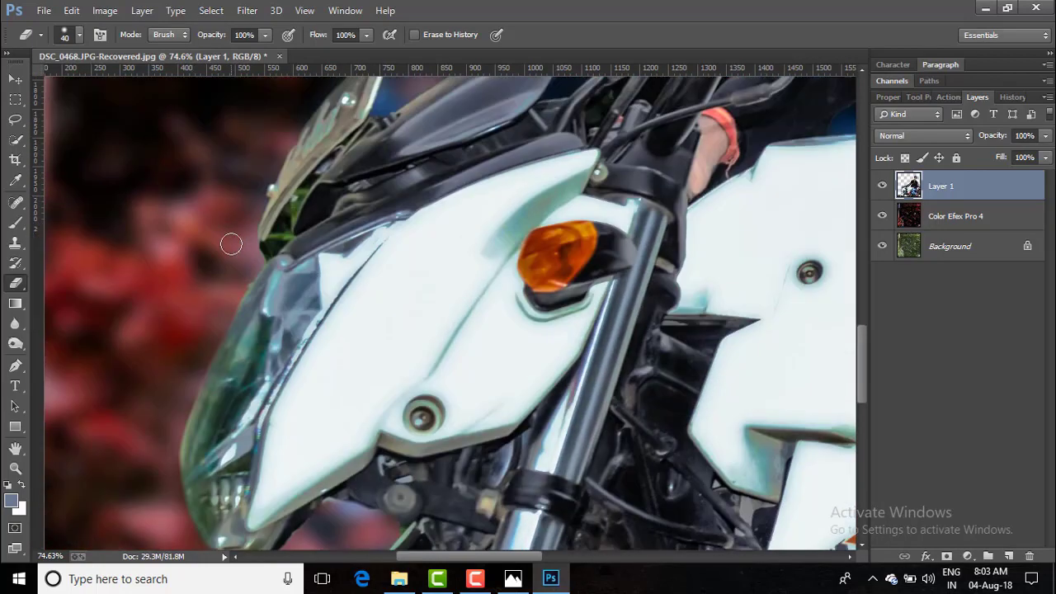
pyautogui.moveTo(299, 194); pyautogui.dragTo(257, 257)
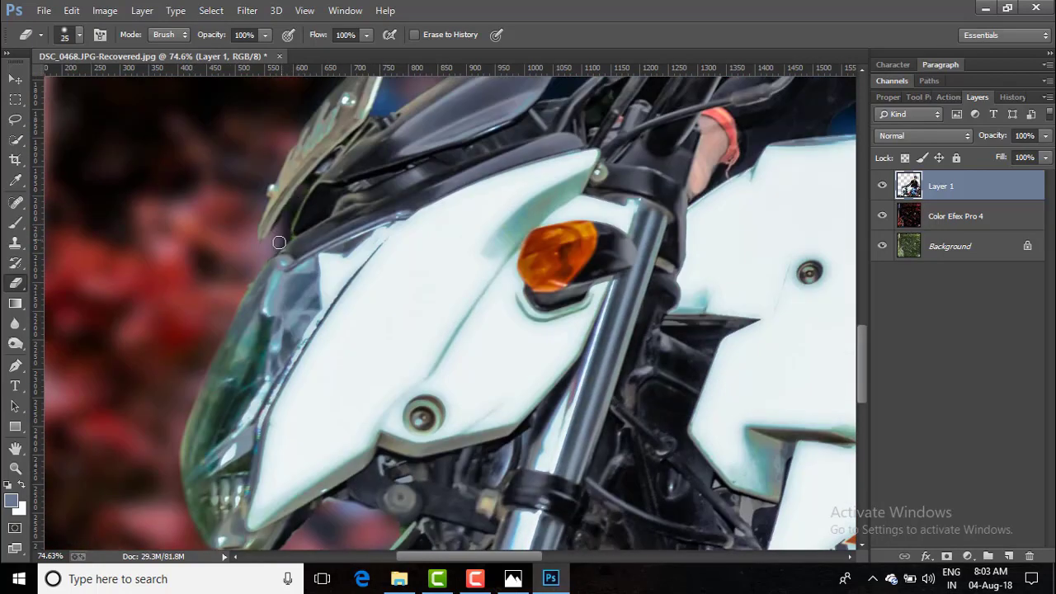
# Clean up the cutout edge around the rider's jaw, neck and collar with a 25 px eraser
pyautogui.scroll(-7, 279, 243)
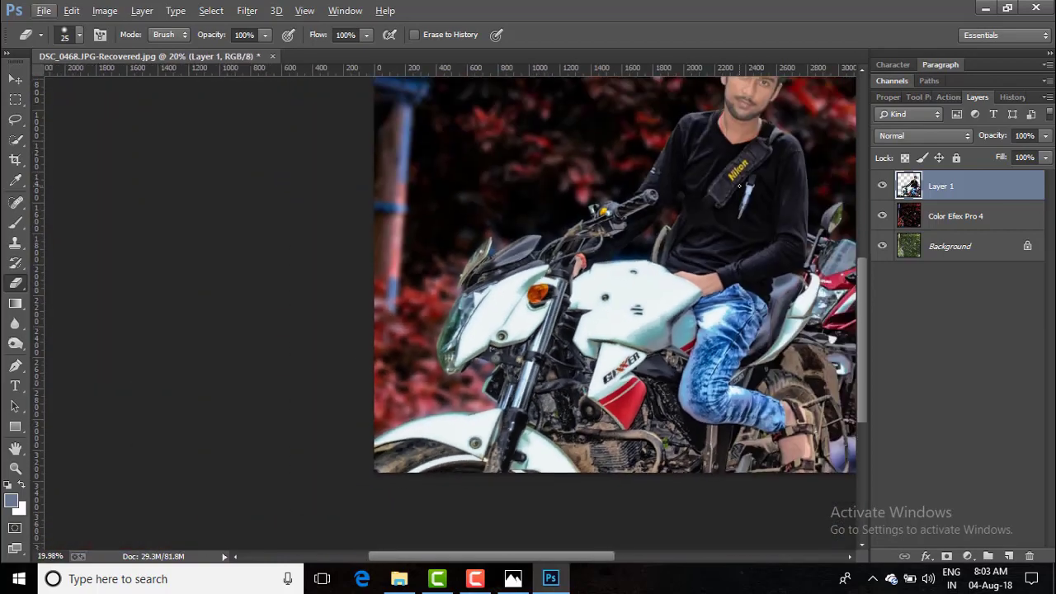
pyautogui.scroll(7, 740, 187)
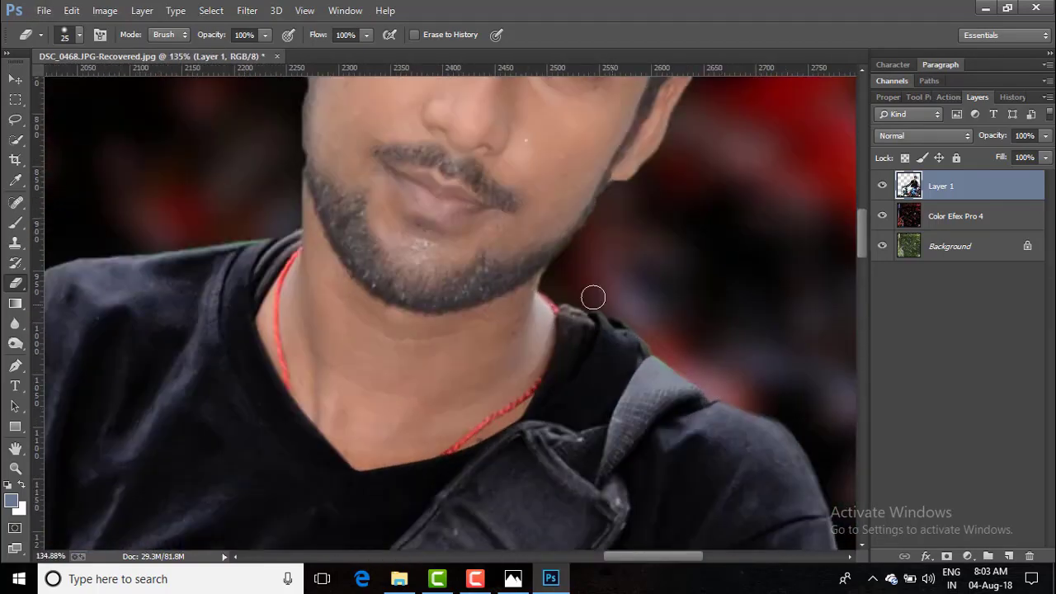
pyautogui.scroll(2, 617, 241)
pyautogui.moveTo(595, 215); pyautogui.dragTo(550, 307)
pyautogui.scroll(3, 528, 305)
pyautogui.moveTo(225, 189)
pyautogui.mouseDown()
pyautogui.moveTo(222, 283)
pyautogui.moveTo(226, 210)
pyautogui.mouseUp()
pyautogui.scroll(-3, 719, 297)
# Erase the green fringe around the rider's hair on both sides and along the top
pyautogui.scroll(2, 756, 286)
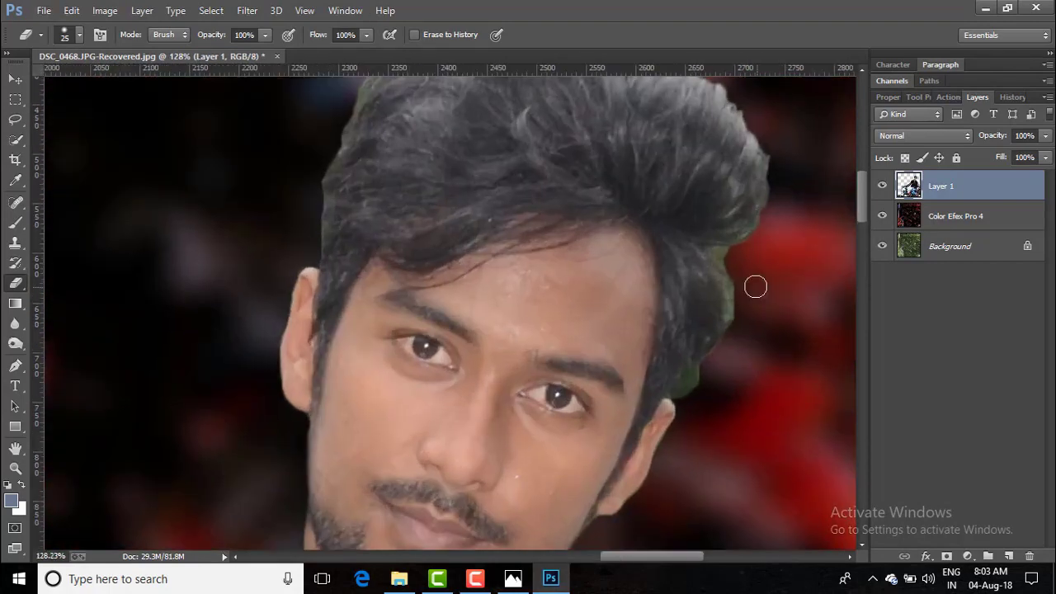
pyautogui.moveTo(756, 287)
pyautogui.mouseDown()
pyautogui.moveTo(705, 371)
pyautogui.moveTo(714, 359)
pyautogui.mouseUp()
pyautogui.scroll(3, 714, 359)
pyautogui.moveTo(392, 172); pyautogui.dragTo(338, 285)
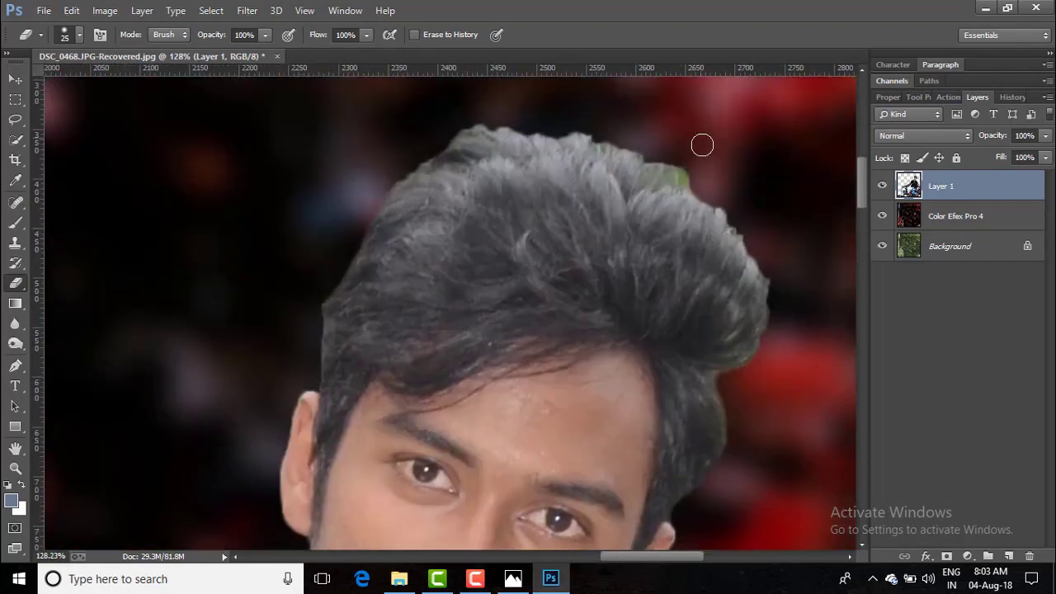
pyautogui.moveTo(702, 145); pyautogui.dragTo(635, 161)
pyautogui.scroll(-1, 321, 331)
pyautogui.scroll(-5, 738, 361)
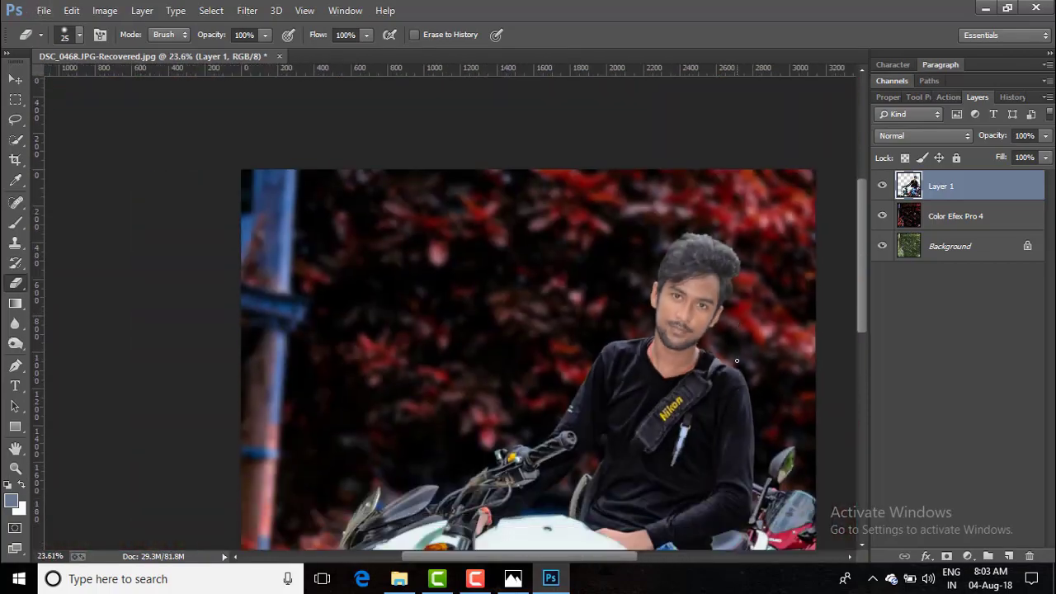
# Erase the green fringe along the rider's shoulder and outer sleeve on the handlebar side with the 25 px eraser
pyautogui.scroll(-1, 737, 361)
pyautogui.scroll(4, 608, 202)
pyautogui.scroll(-2, 632, 165)
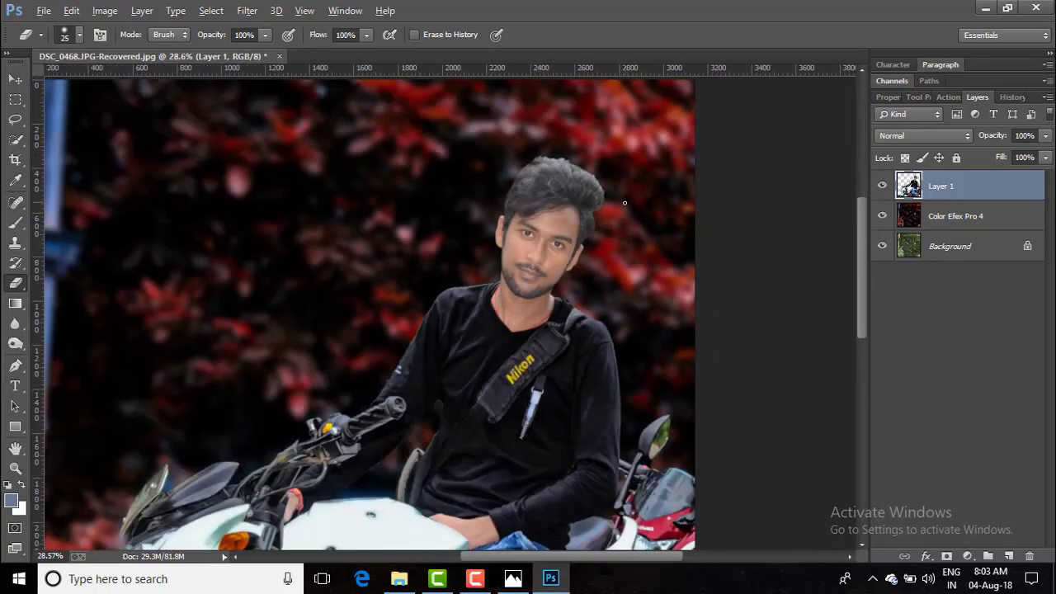
pyautogui.scroll(4, 418, 315)
pyautogui.scroll(5, 418, 316)
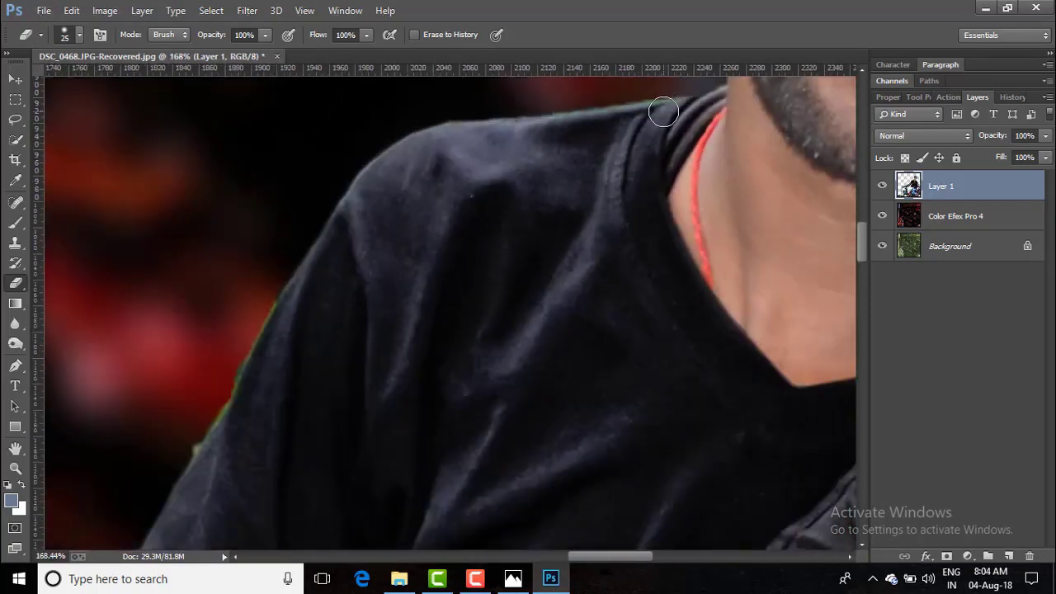
pyautogui.scroll(-1, 256, 182)
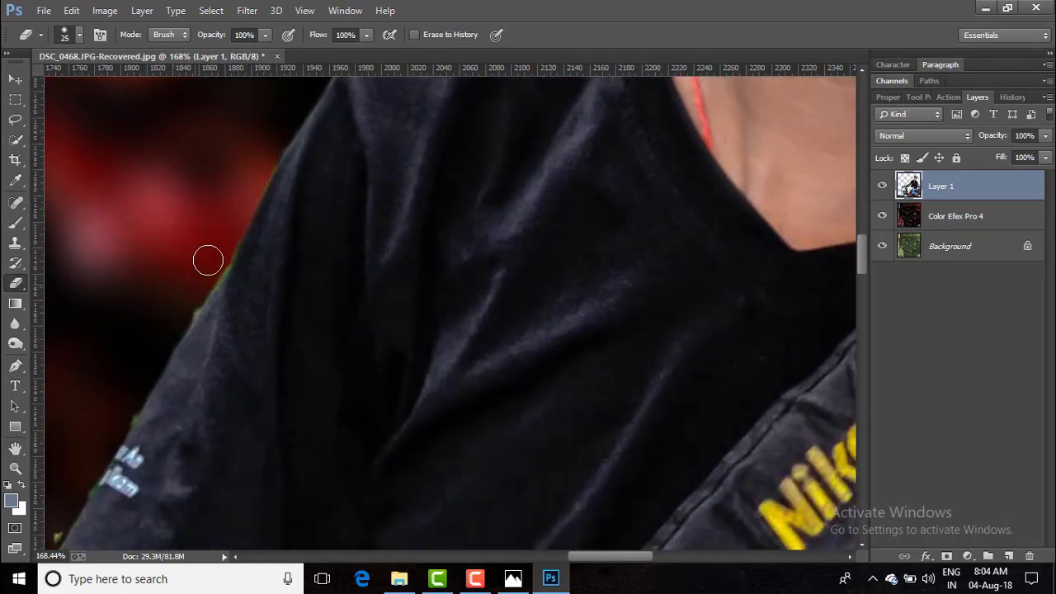
pyautogui.scroll(-5, 124, 355)
pyautogui.hscroll(-5, 124, 354)
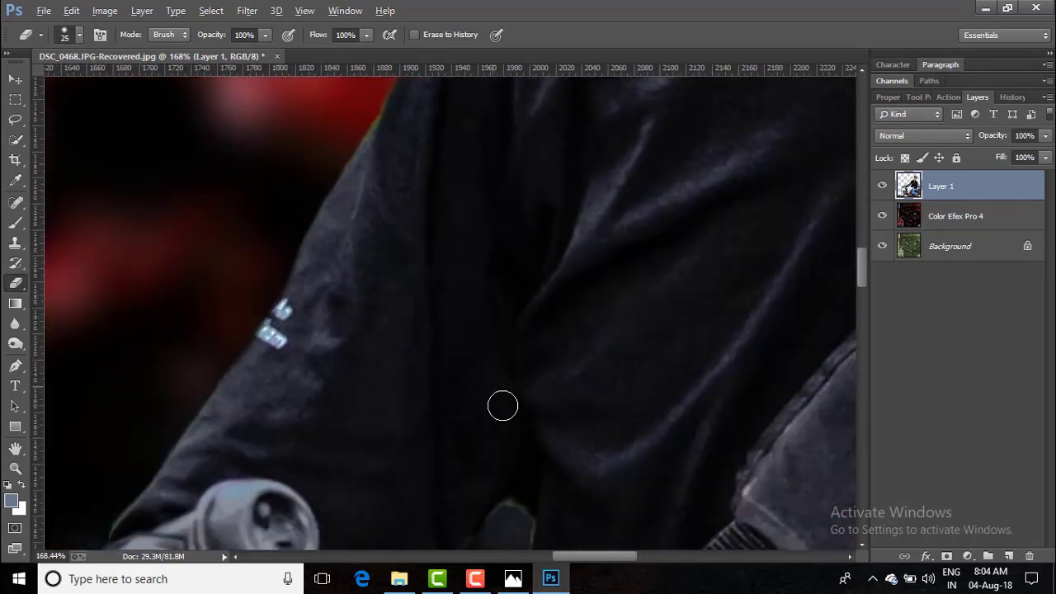
pyautogui.scroll(-2, 501, 344)
pyautogui.scroll(-4, 477, 373)
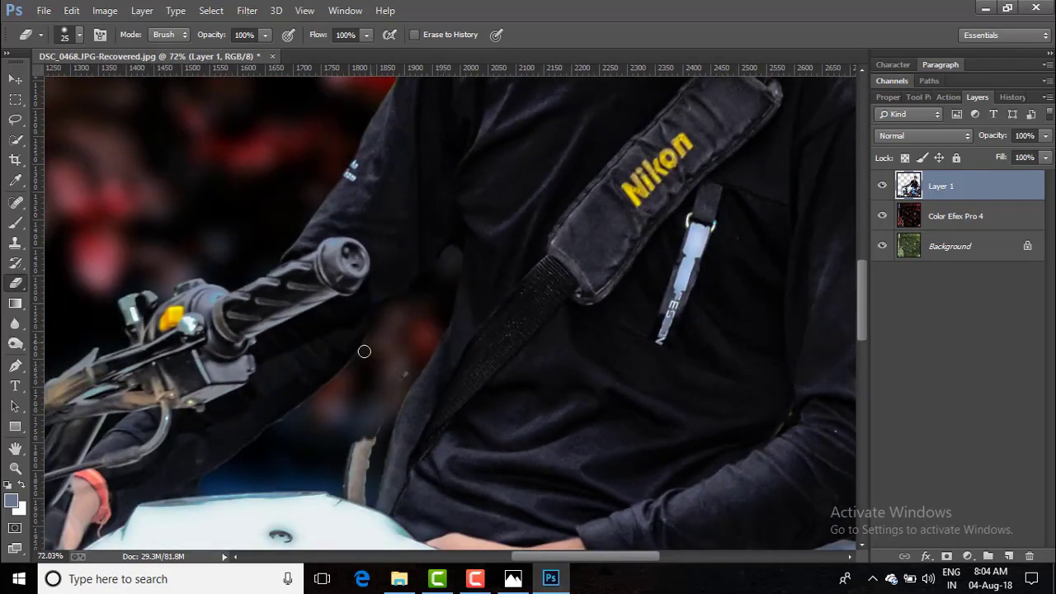
# Erase the leftover strip above the fuel tank between the rider's arm and torso with a 50 px eraser
pyautogui.scroll(-1, 330, 408)
pyautogui.press(']')
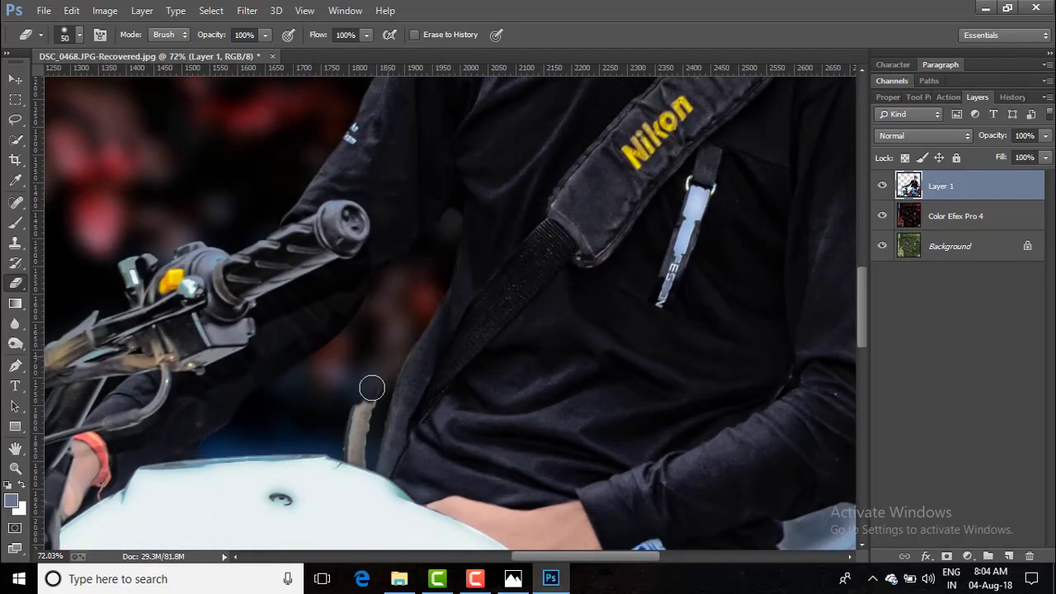
pyautogui.moveTo(371, 388); pyautogui.dragTo(353, 414)
pyautogui.scroll(-9, 303, 438)
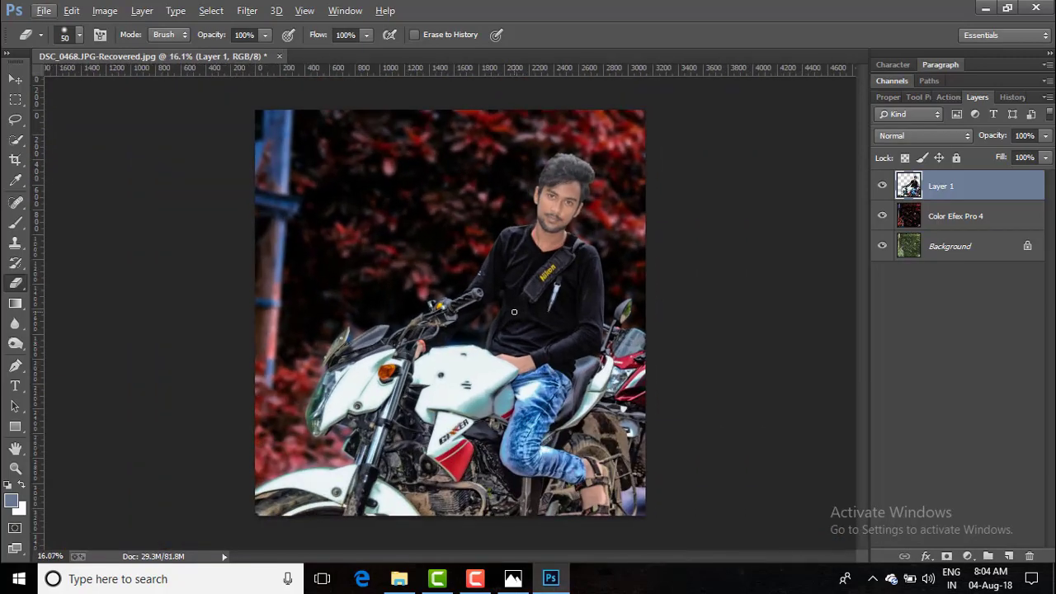
# Select the rider's hair, face and neck on Layer 1 with the Quick Selection tool
pyautogui.scroll(7, 638, 218)
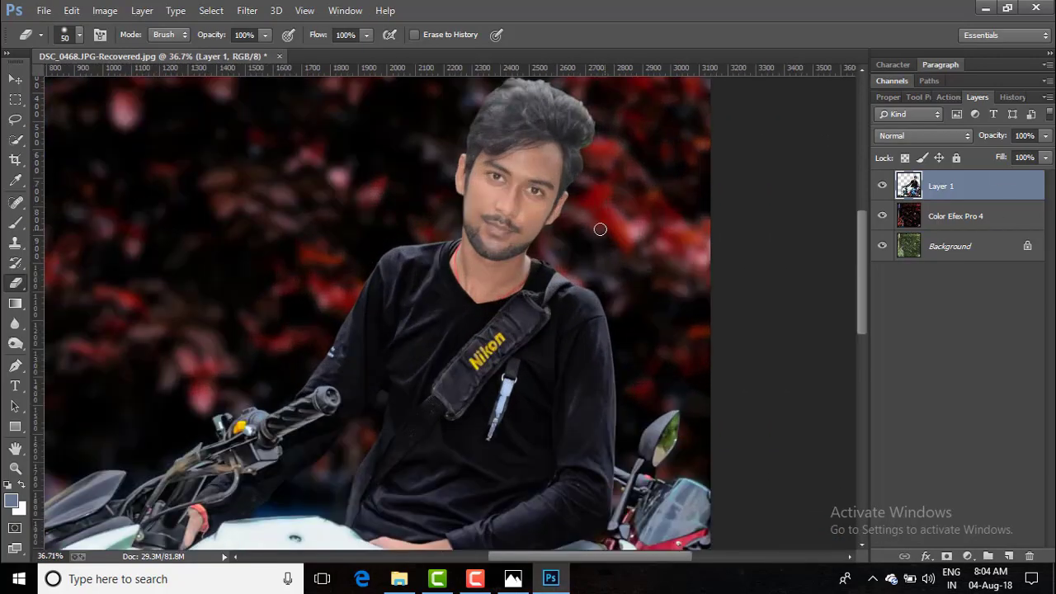
pyautogui.scroll(-3, 575, 284)
pyautogui.scroll(5, 598, 256)
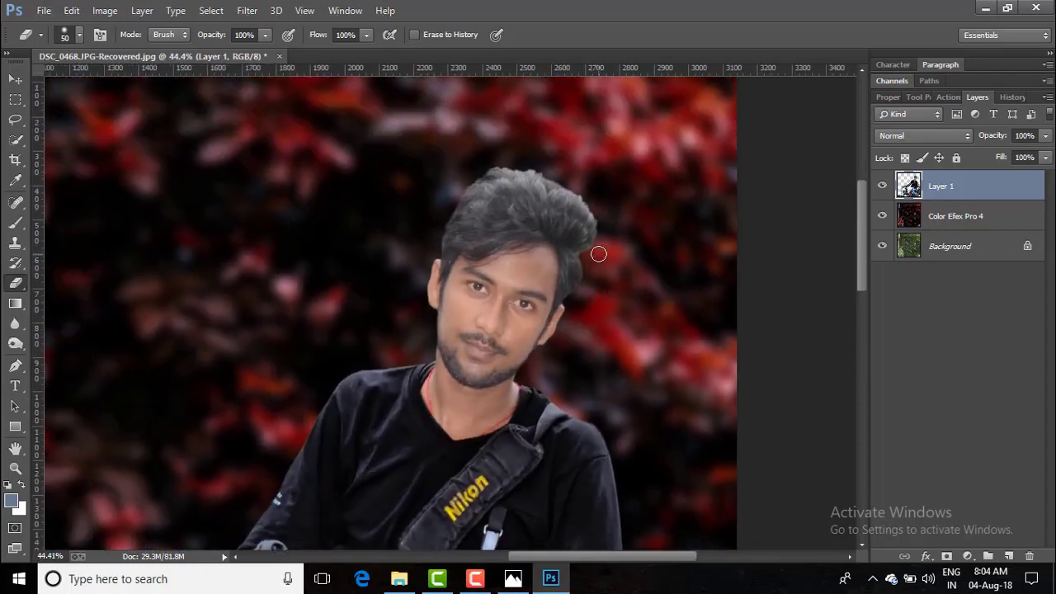
pyautogui.scroll(2, 491, 331)
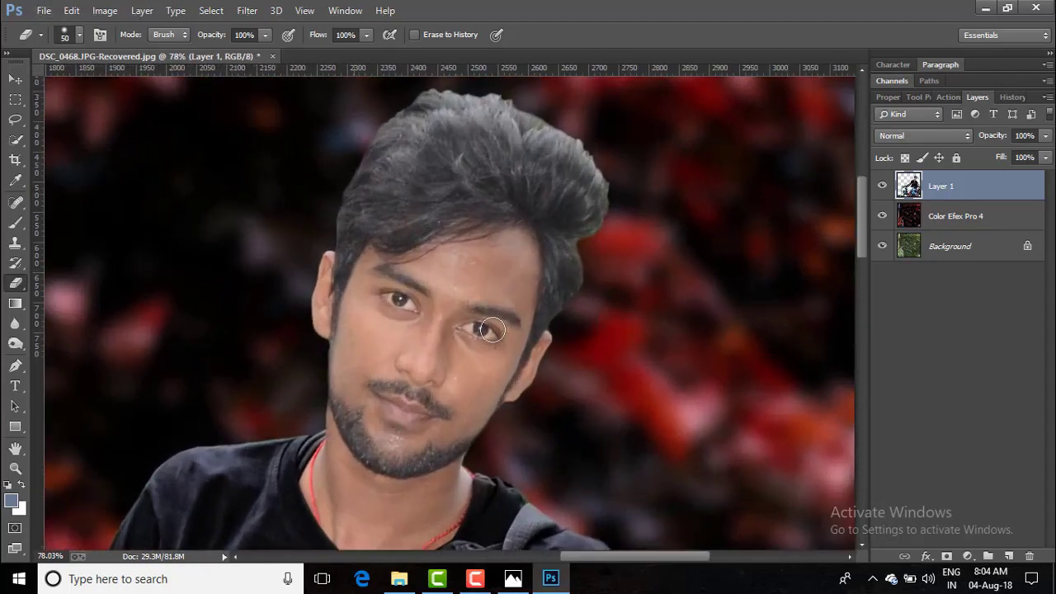
pyautogui.scroll(2, 525, 290)
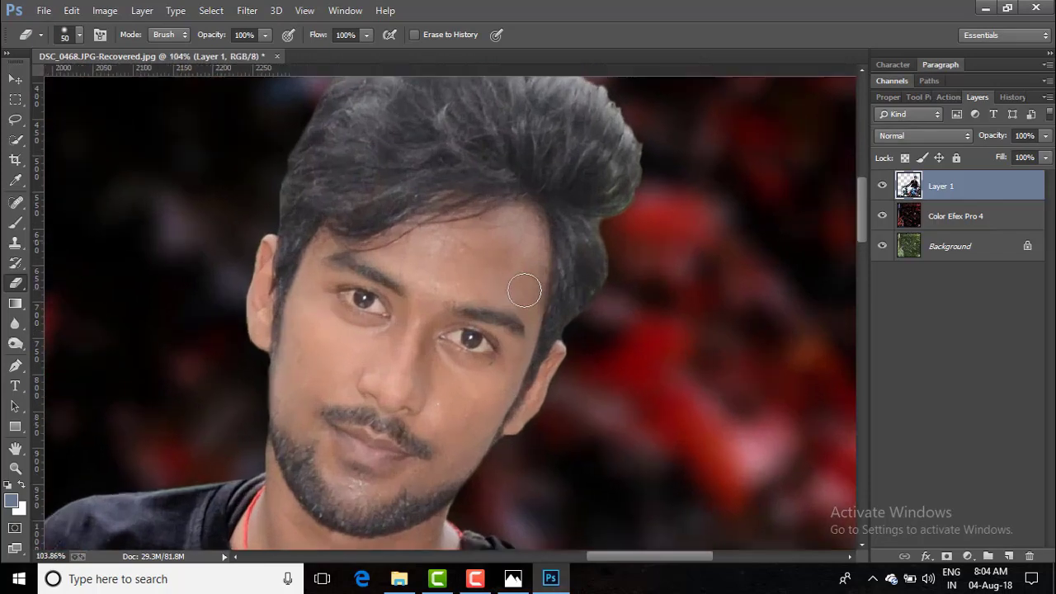
pyautogui.scroll(-3, 525, 290)
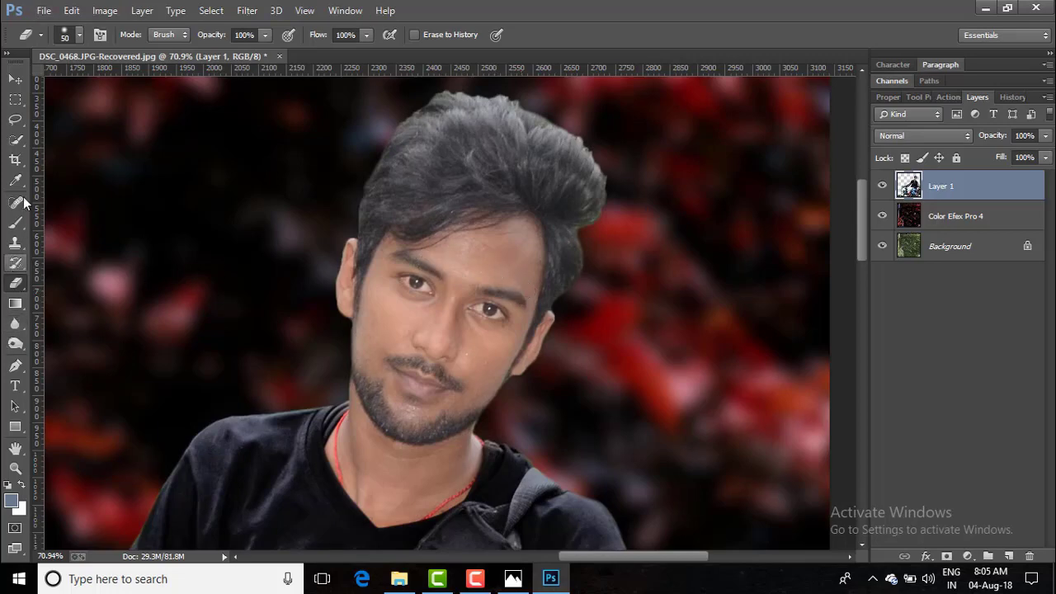
pyautogui.click(16, 141)
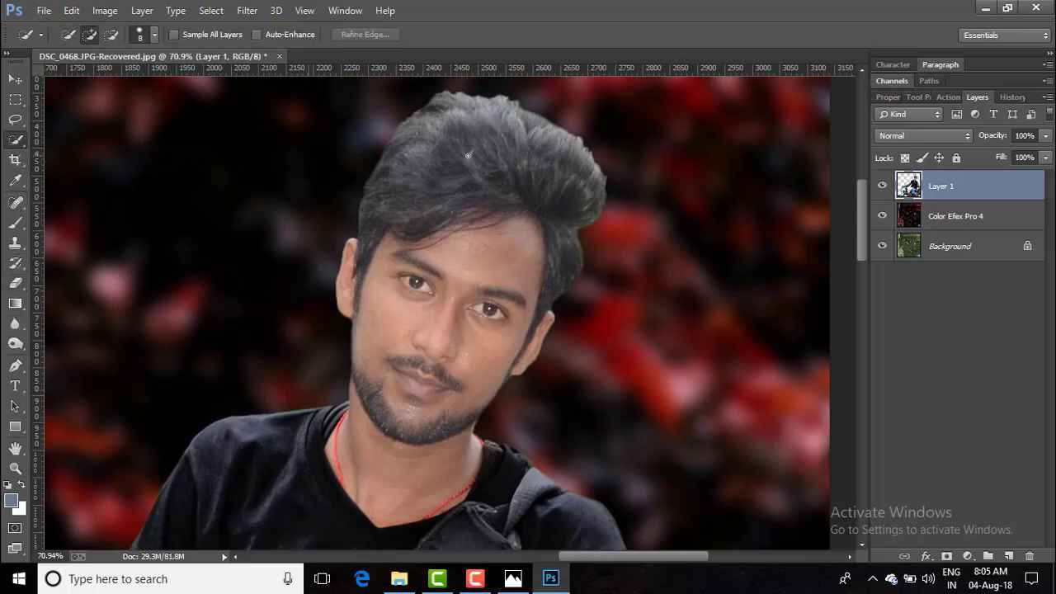
pyautogui.moveTo(590, 147)
pyautogui.mouseDown()
pyautogui.moveTo(342, 397)
pyautogui.moveTo(469, 406)
pyautogui.mouseUp()
pyautogui.scroll(-1, 338, 396)
# Add the hand resting by the fuel tank and the hand on the handlebar to the selection
pyautogui.scroll(-8, 551, 383)
pyautogui.scroll(7, 432, 451)
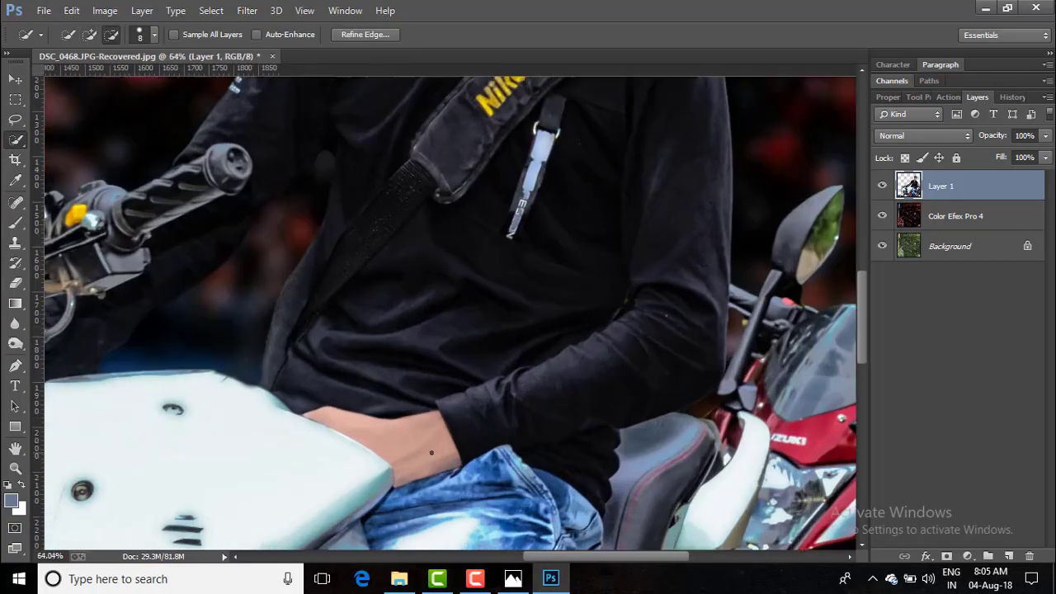
pyautogui.moveTo(252, 392); pyautogui.dragTo(515, 448)
pyautogui.scroll(-6, 511, 495)
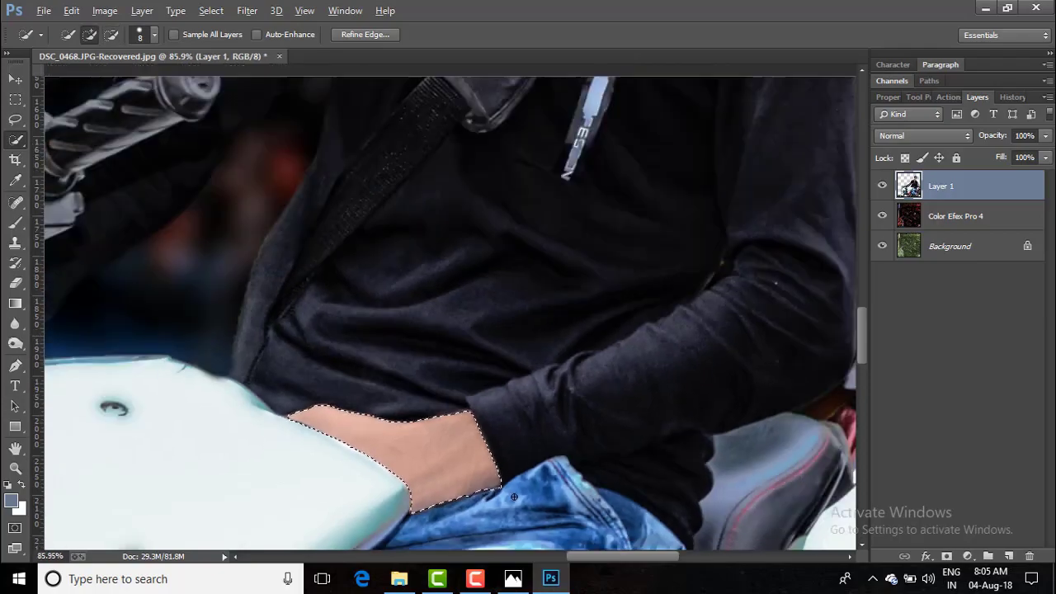
pyautogui.moveTo(75, 410); pyautogui.dragTo(83, 419)
pyautogui.scroll(5, 90, 421)
pyautogui.moveTo(71, 368)
pyautogui.mouseDown()
pyautogui.moveTo(95, 412)
pyautogui.moveTo(57, 361)
pyautogui.mouseUp()
pyautogui.scroll(-8, 165, 355)
# Add the bare skin of the rider's foot to the selection and subtract the sandal's sole and straps from it
pyautogui.scroll(7, 689, 358)
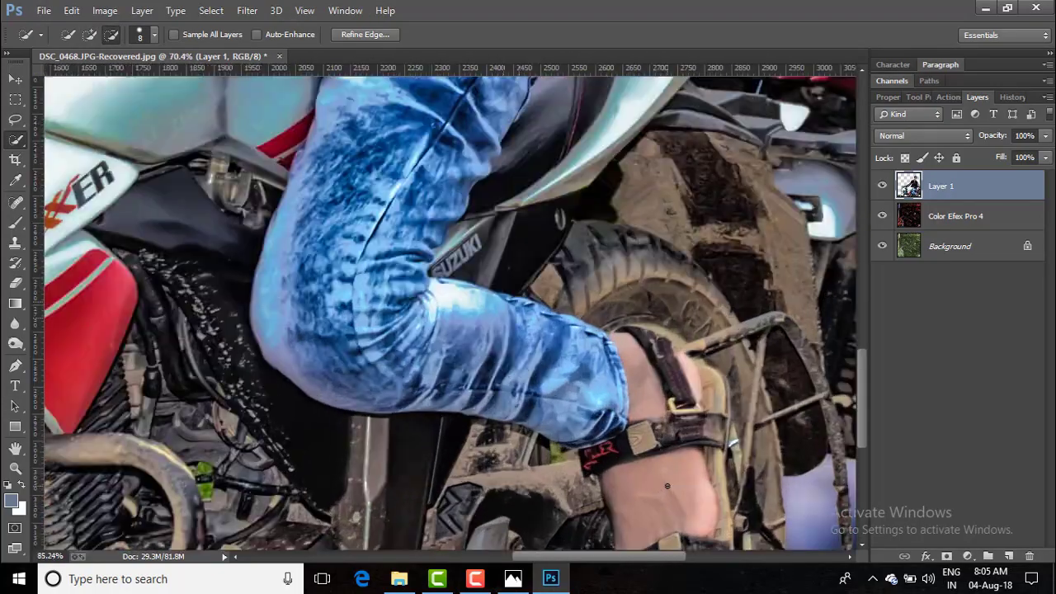
pyautogui.moveTo(690, 357)
pyautogui.mouseDown()
pyautogui.moveTo(635, 495)
pyautogui.moveTo(578, 396)
pyautogui.moveTo(635, 239)
pyautogui.mouseUp()
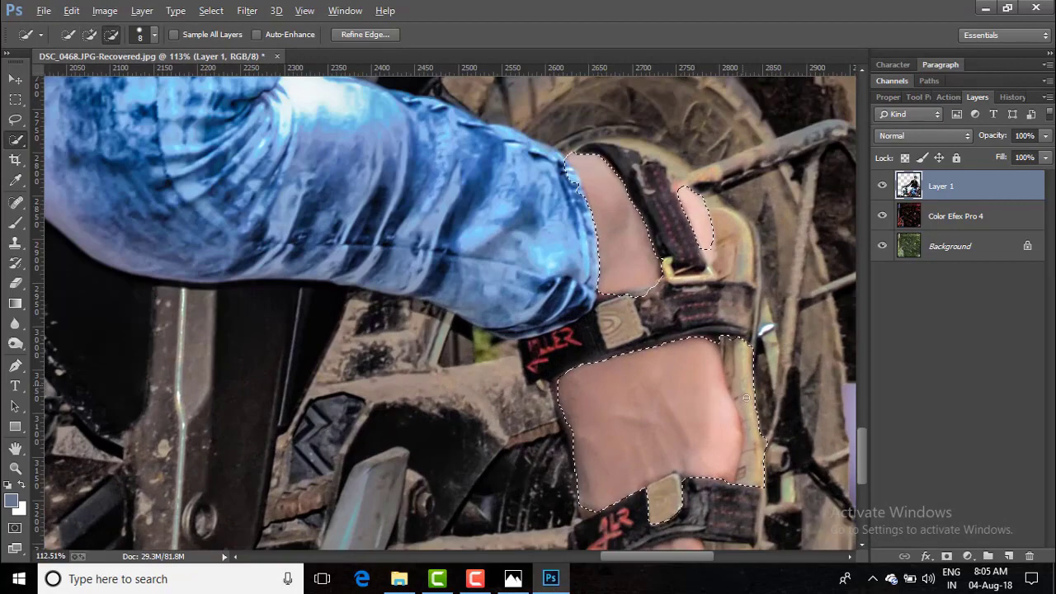
pyautogui.keyDown('alt'); pyautogui.click(755, 402); pyautogui.keyUp('alt')
pyautogui.moveTo(756, 403); pyautogui.dragTo(758, 477)
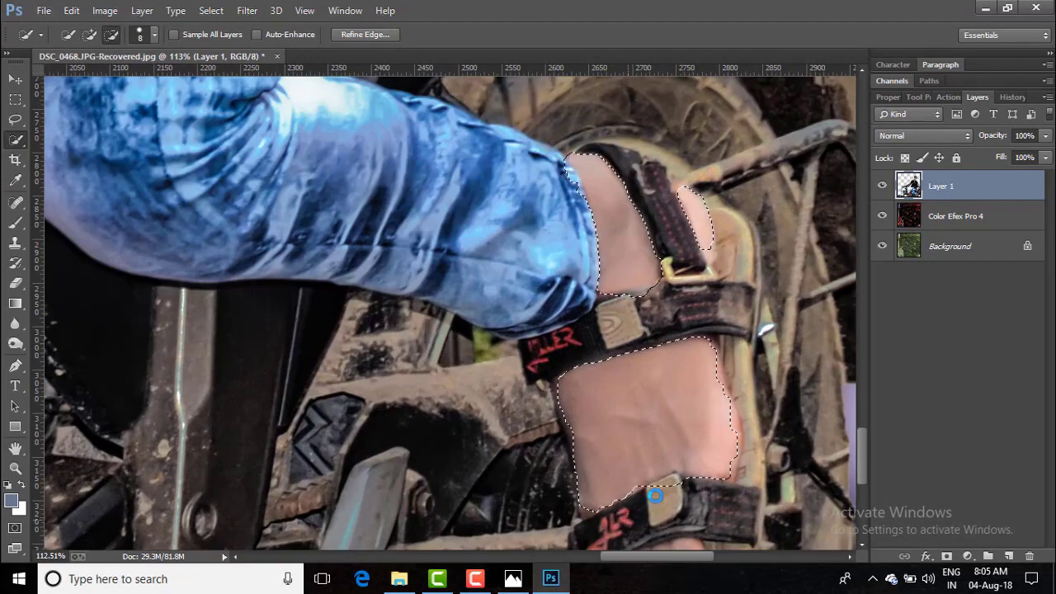
pyautogui.scroll(-2, 702, 424)
pyautogui.scroll(-3, 682, 472)
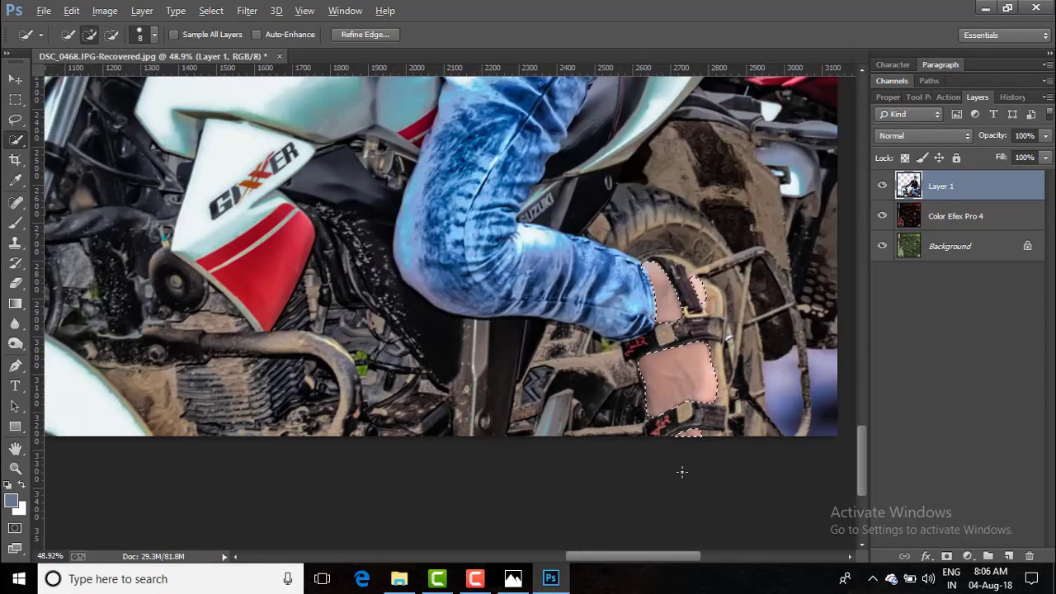
pyautogui.scroll(-3, 681, 472)
pyautogui.scroll(3, 750, 297)
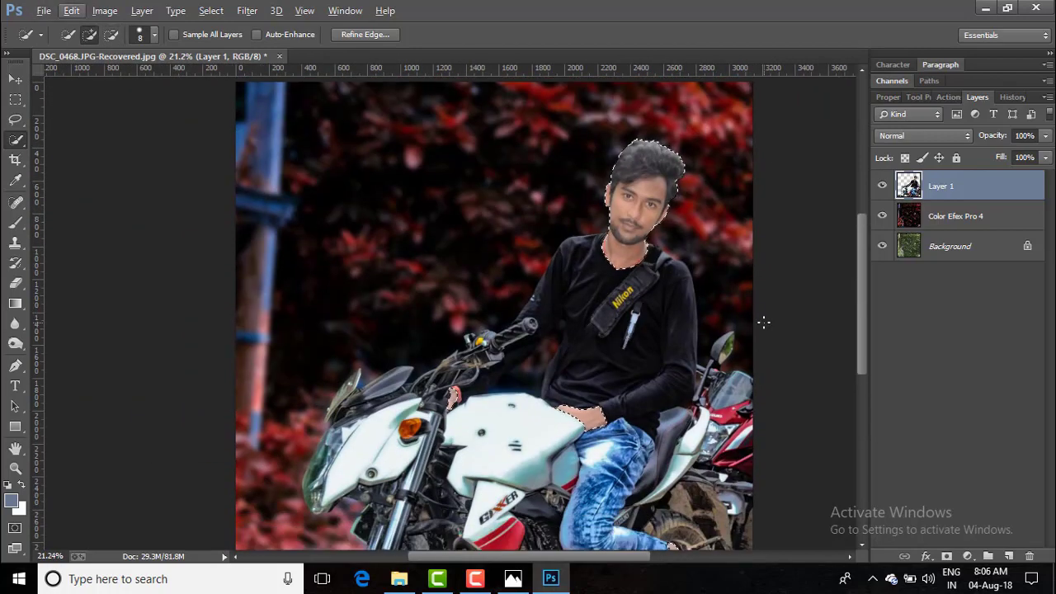
# Open the selected skin and hair in Color Efex Pro 4 and remove the Dark Contrasts filter
pyautogui.scroll(-1, 764, 322)
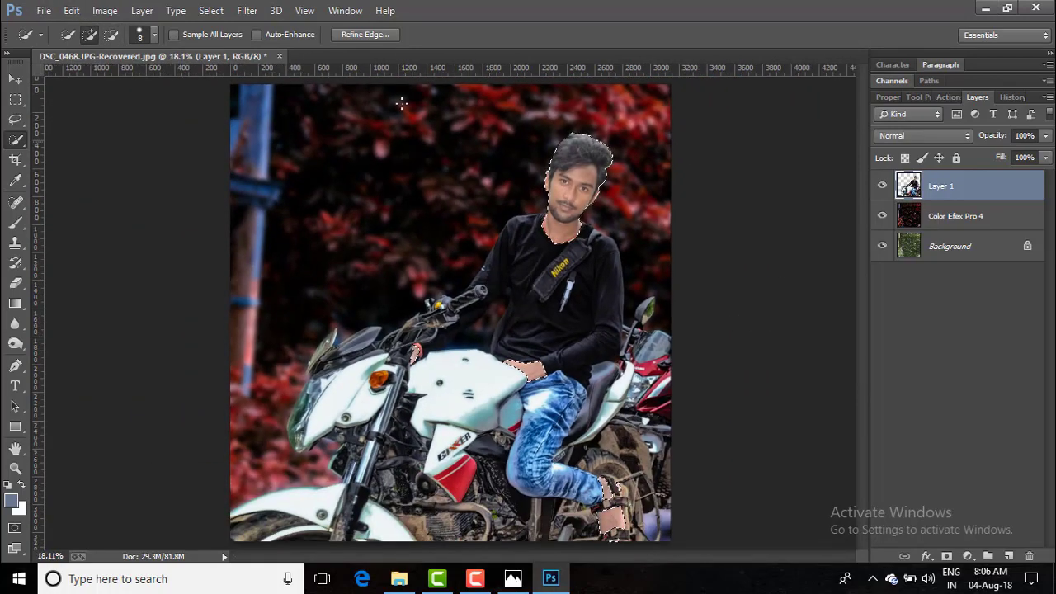
pyautogui.click(248, 10)
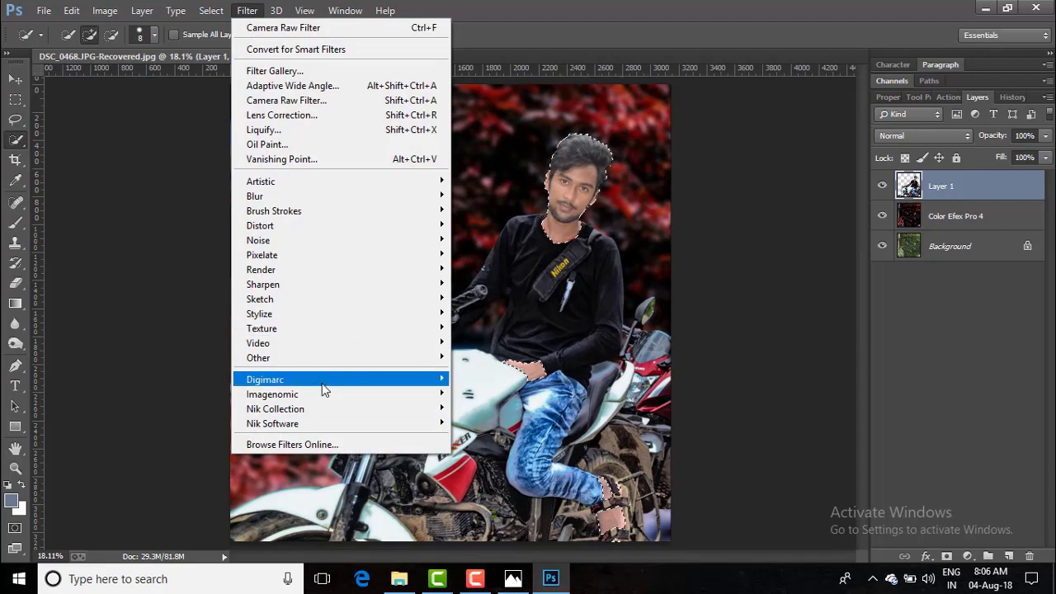
pyautogui.moveTo(319, 409)
pyautogui.click(493, 409)
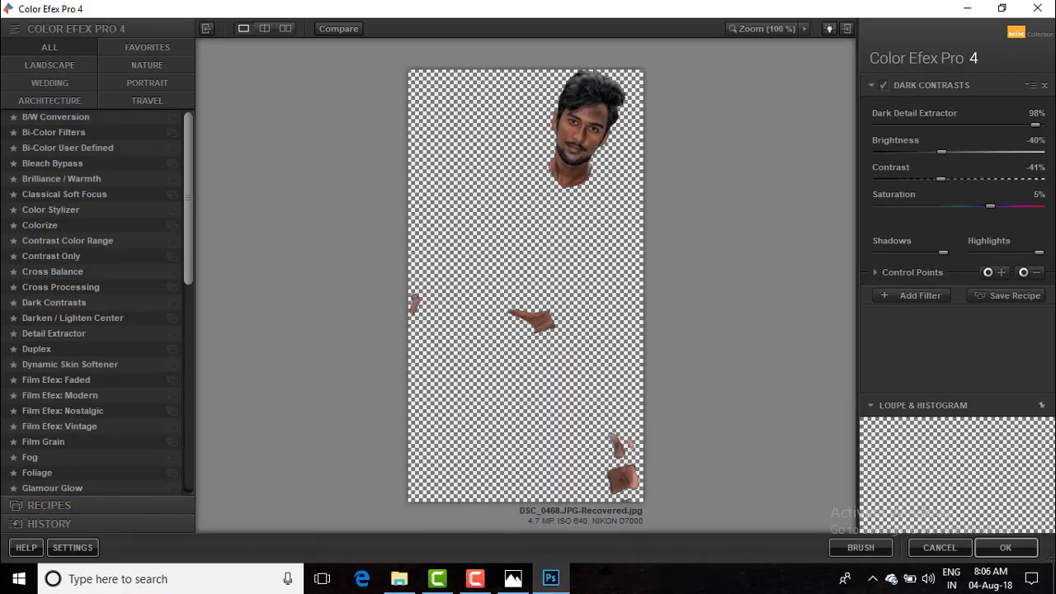
pyautogui.click(1045, 86)
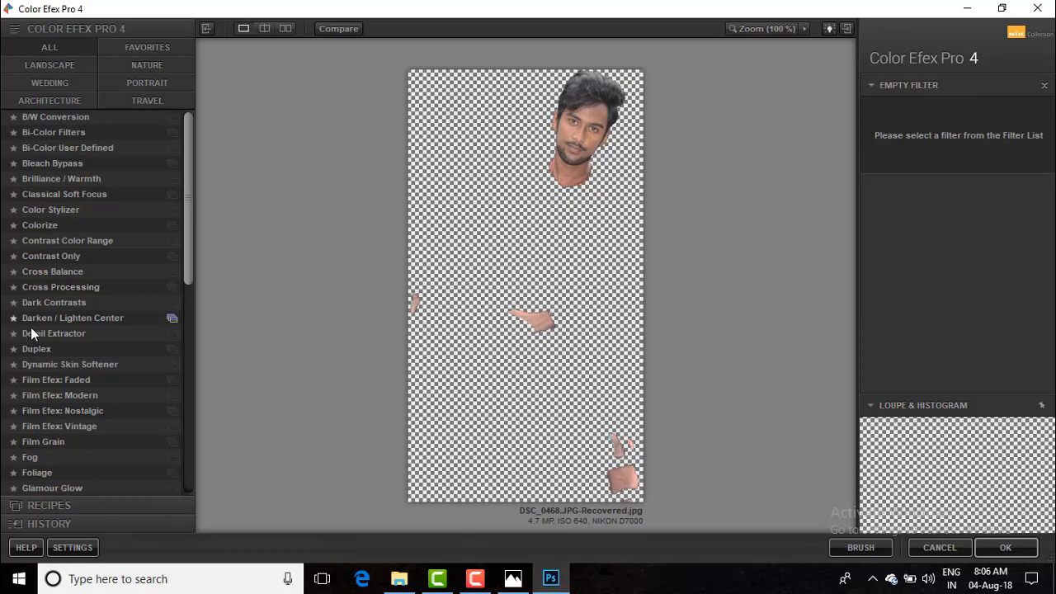
# Compare the Cross Processing and Contrast Only filters on the skin and hair, and choose Contrast Color Range
pyautogui.click(86, 304)
pyautogui.click(93, 288)
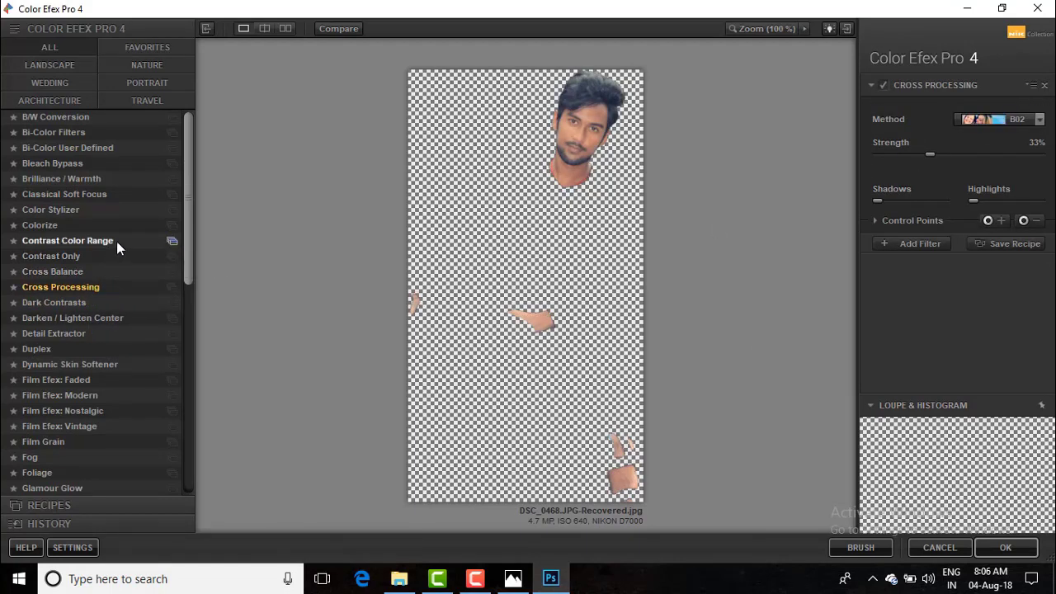
pyautogui.click(117, 241)
pyautogui.click(116, 257)
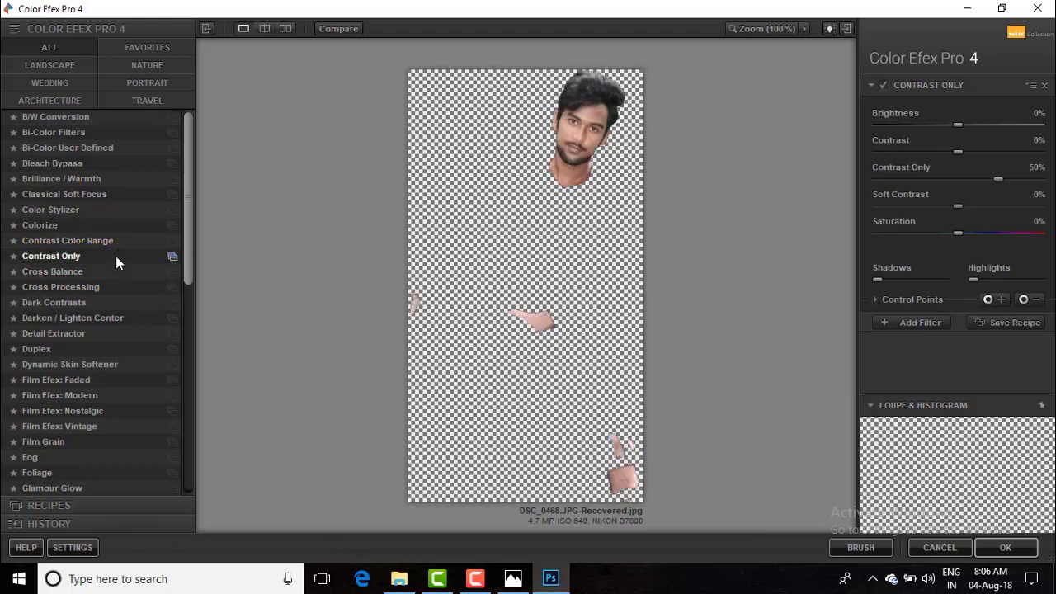
pyautogui.click(119, 246)
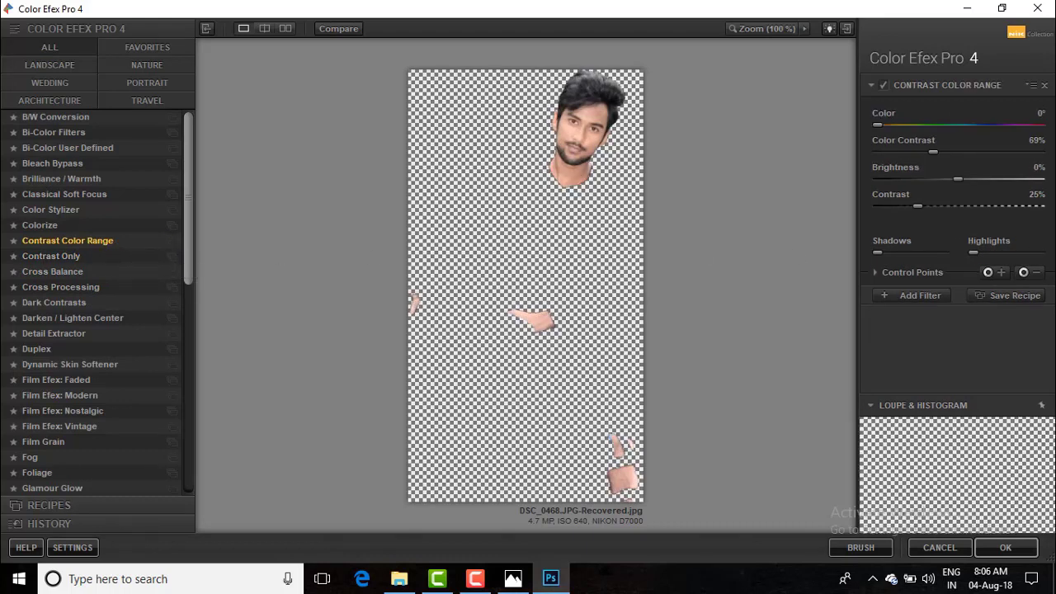
# Adjust Color and Color Contrast in the Contrast Color Range filter, apply it to the skin and hair, and deselect
pyautogui.click(921, 296)
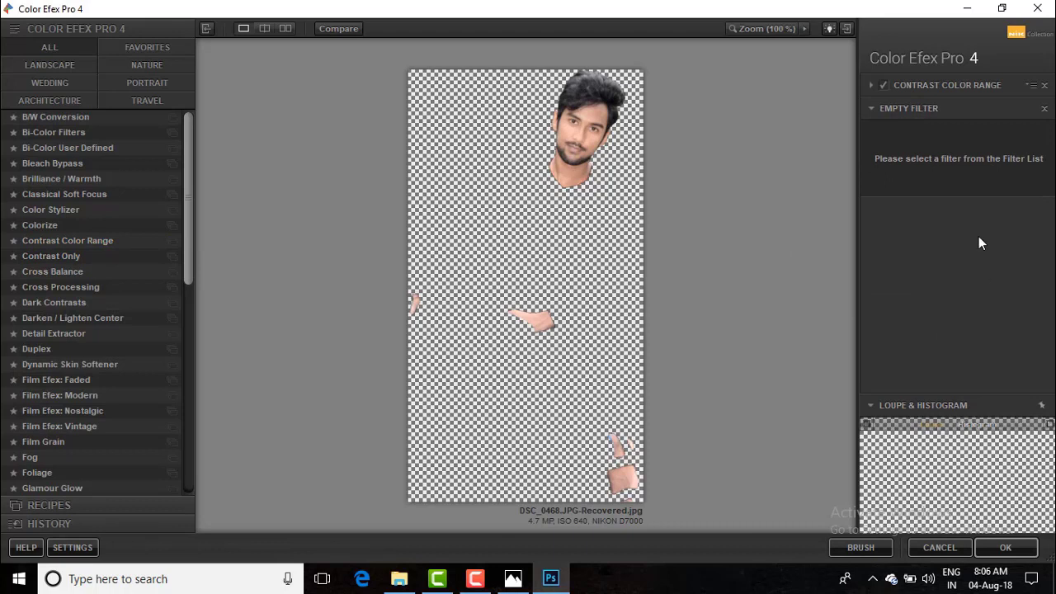
pyautogui.click(948, 85)
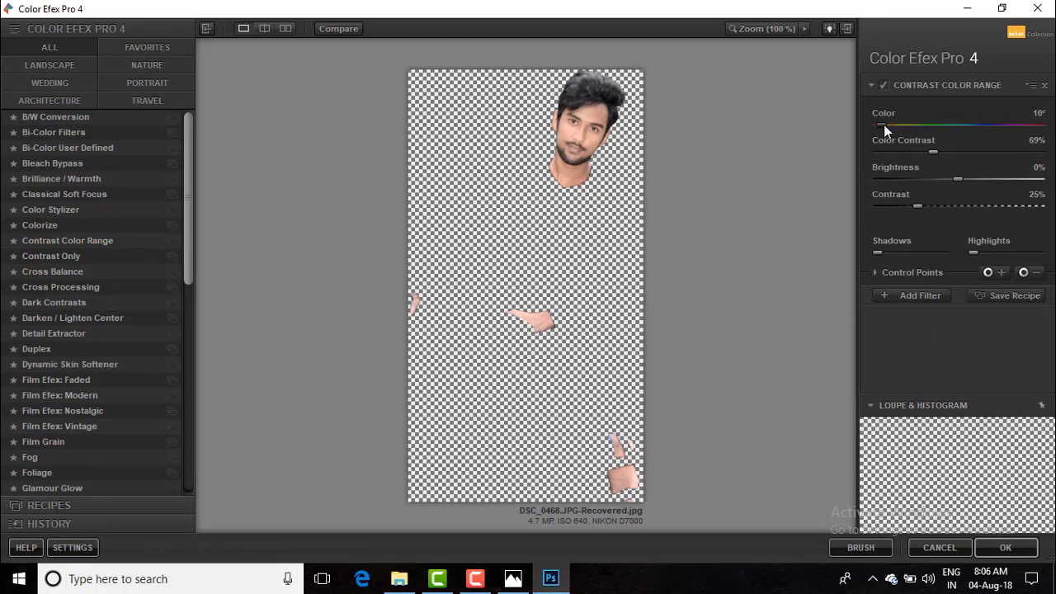
pyautogui.moveTo(904, 124); pyautogui.dragTo(842, 128)
pyautogui.moveTo(927, 151)
pyautogui.mouseDown()
pyautogui.moveTo(949, 156)
pyautogui.moveTo(927, 155)
pyautogui.mouseUp()
pyautogui.click(1011, 551)
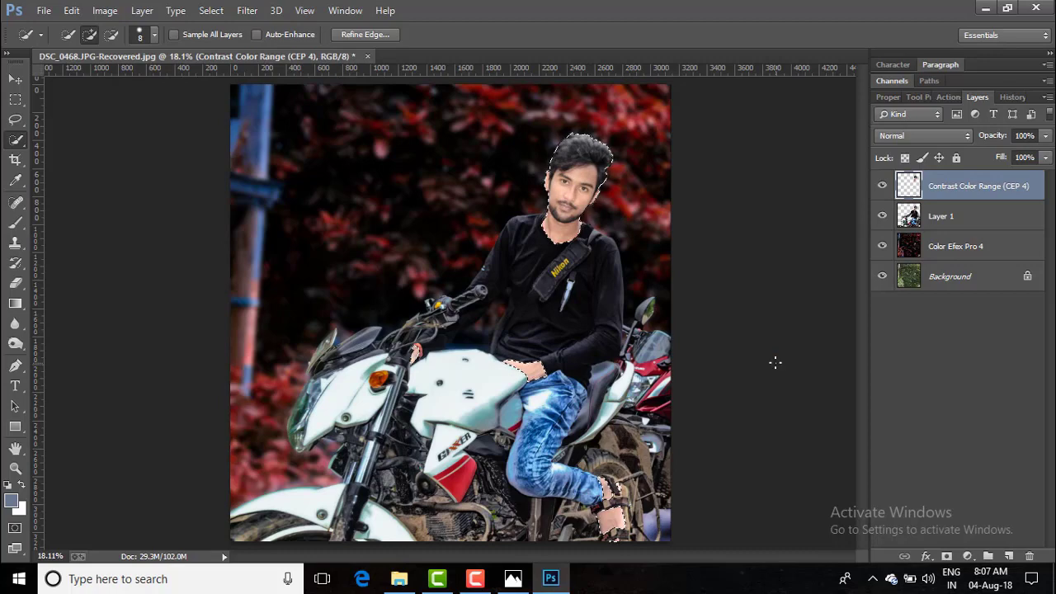
pyautogui.hotkey('ctrl', 'd')
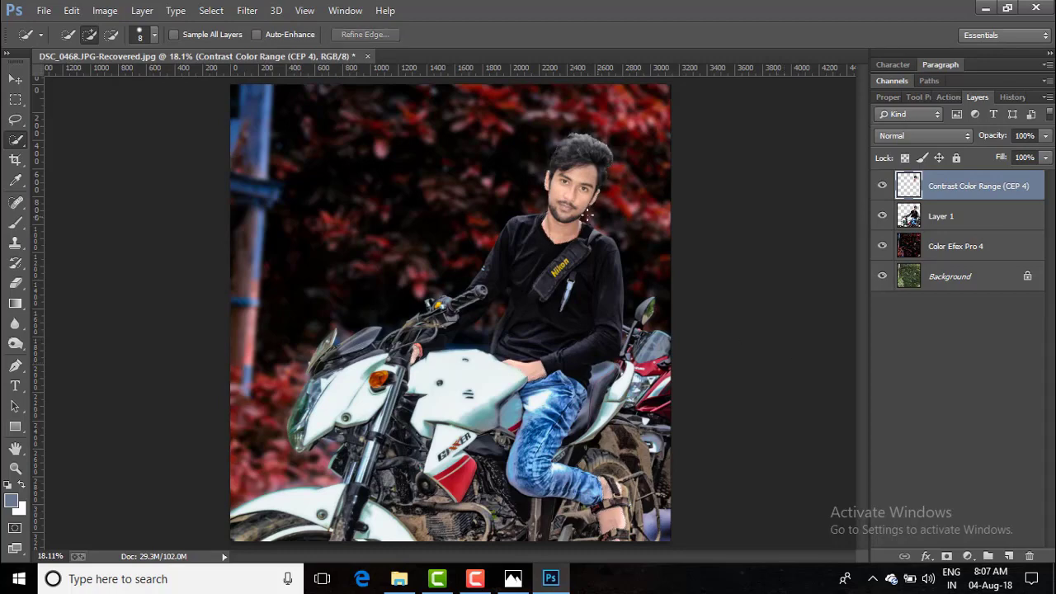
# Set up the Smudge tool with a 90 px speckled brush tip and 54% strength for the hair
pyautogui.scroll(8, 587, 214)
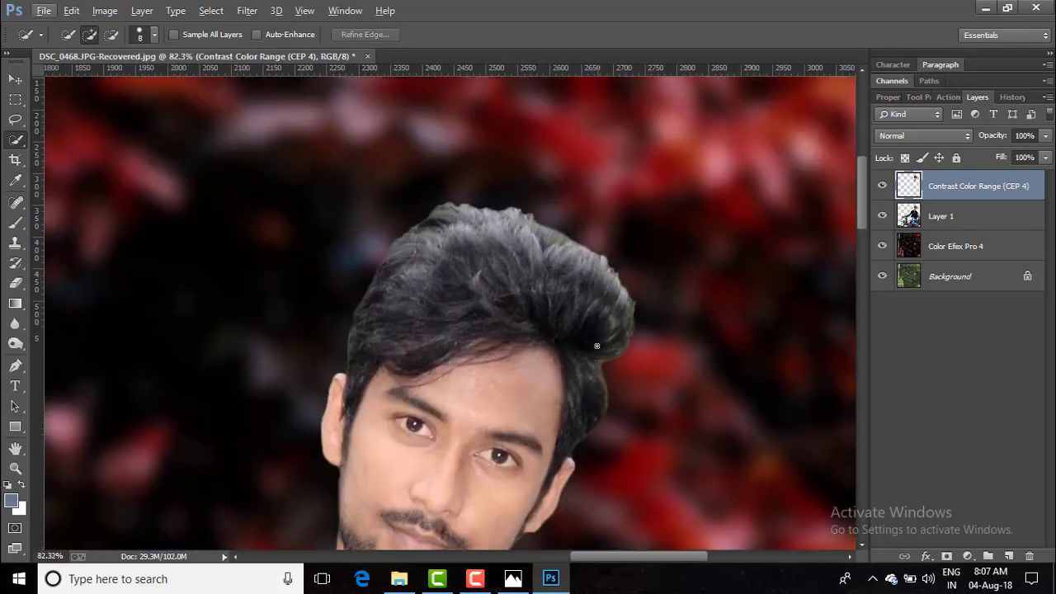
pyautogui.scroll(1, 596, 345)
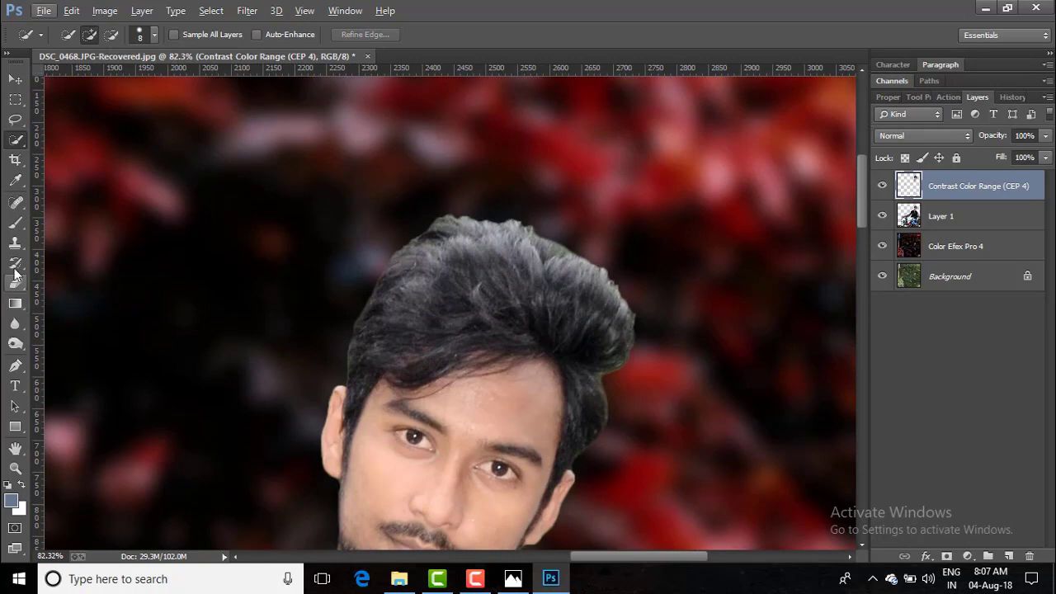
pyautogui.click(15, 325)
pyautogui.click(85, 350)
pyautogui.rightClick(680, 247)
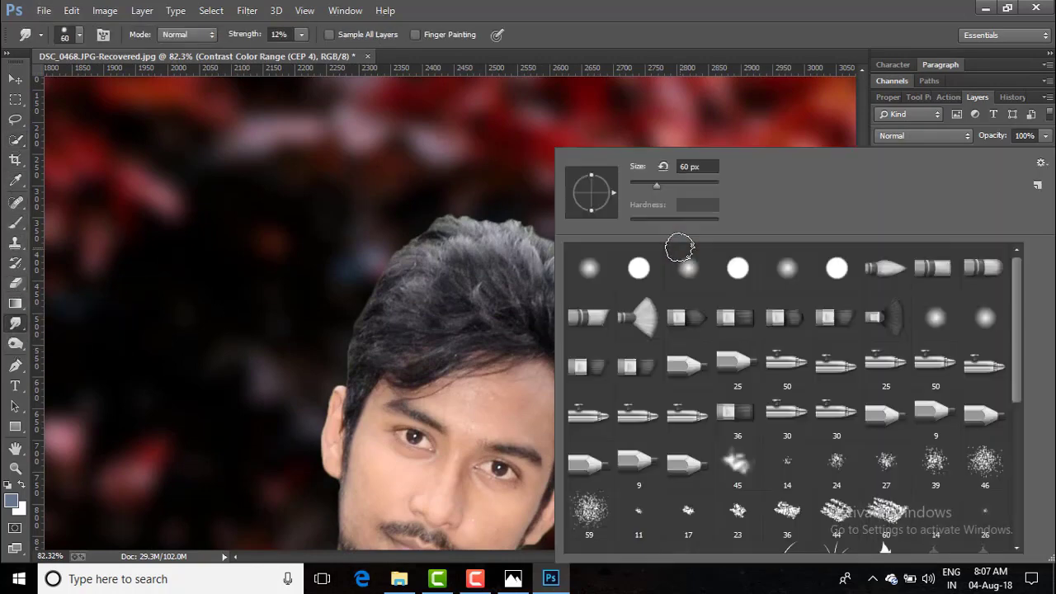
pyautogui.scroll(-4, 276, 418)
pyautogui.scroll(-2, 938, 373)
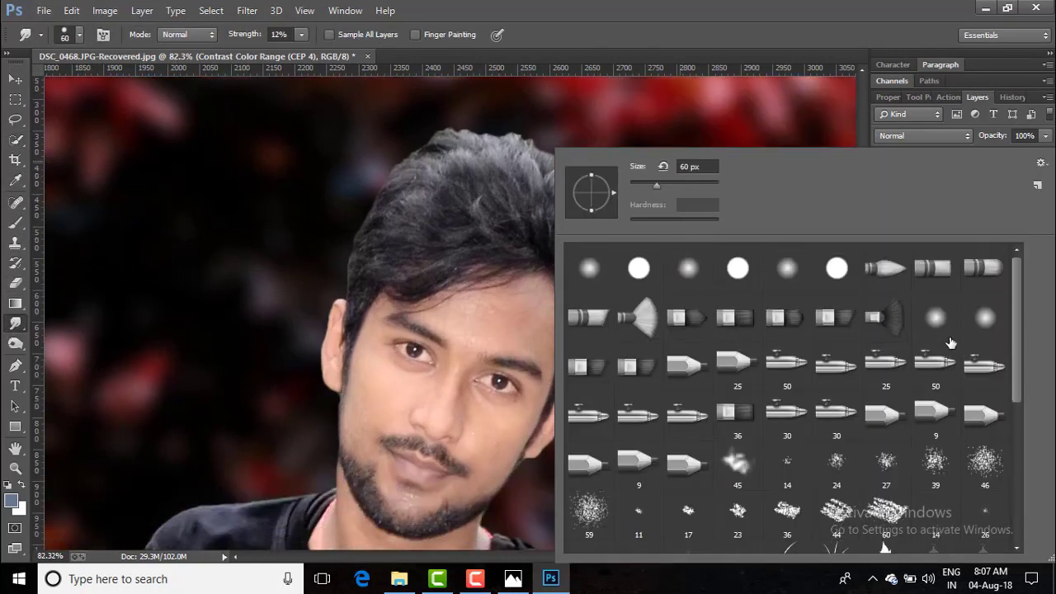
pyautogui.scroll(-4, 937, 373)
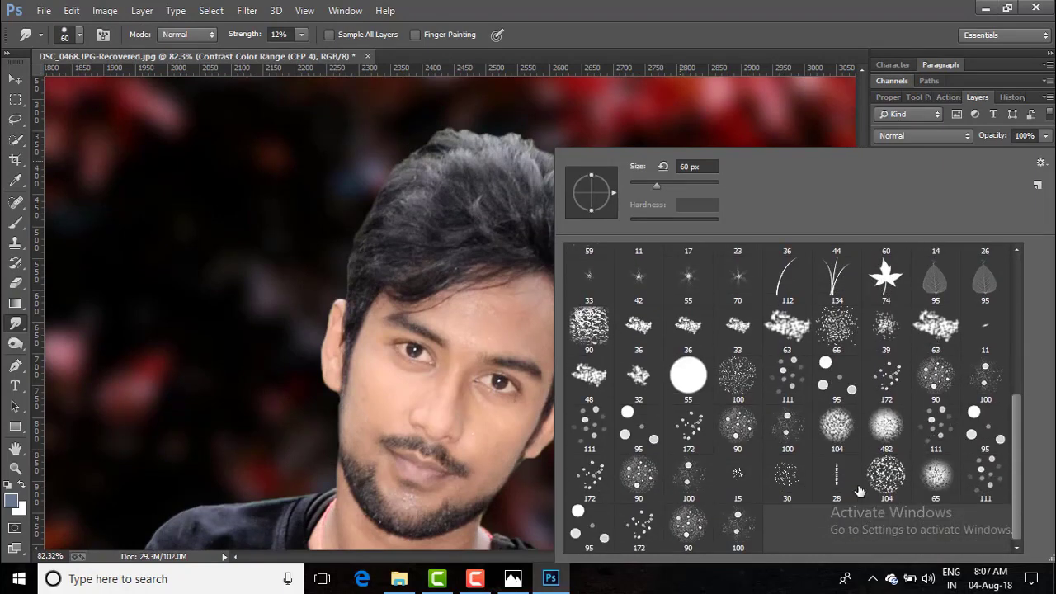
pyautogui.scroll(1, 883, 466)
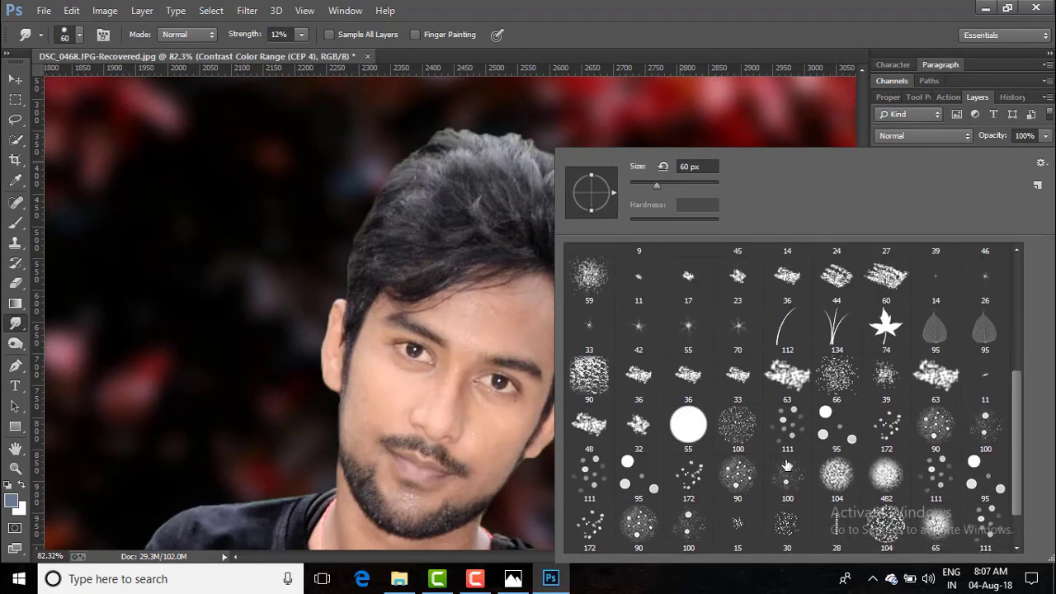
pyautogui.click(738, 475)
pyautogui.scroll(3, 509, 220)
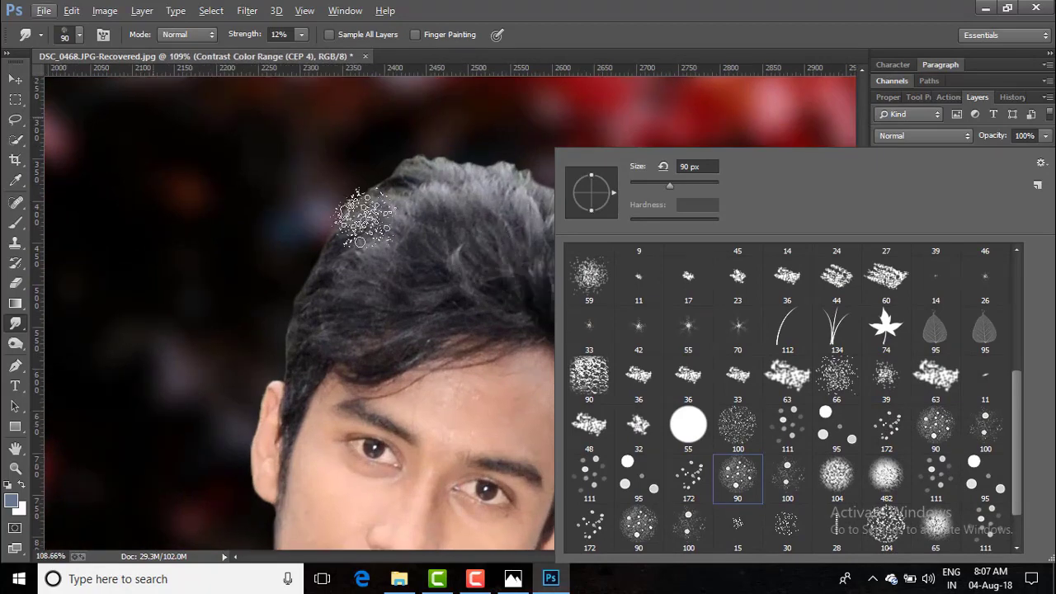
pyautogui.click(248, 183)
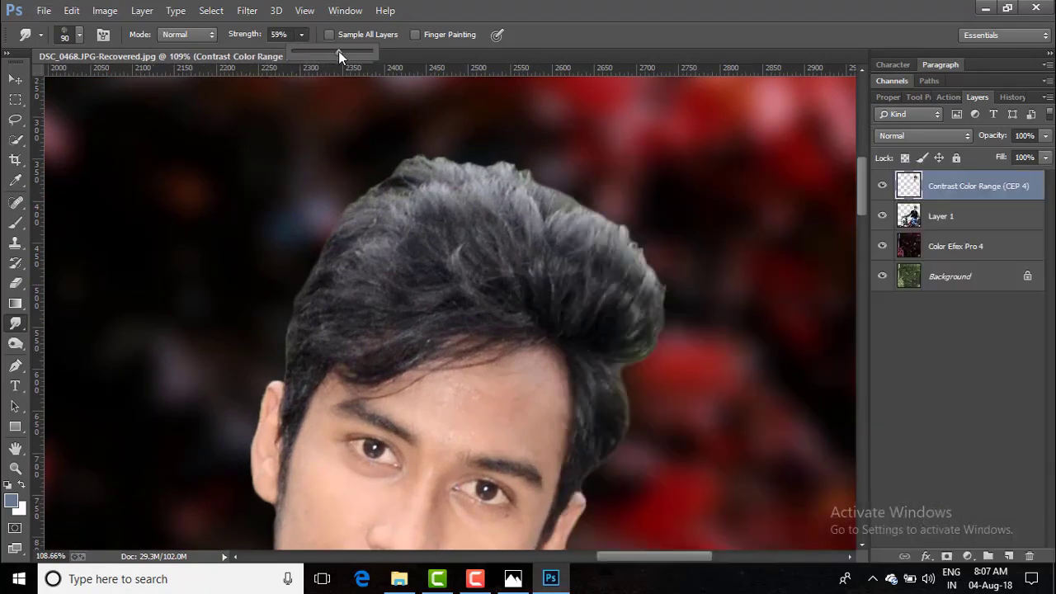
pyautogui.moveTo(338, 51); pyautogui.dragTo(335, 52)
# Smudge the hair on top of the head outward along its strands, from one side of the crown to the other
pyautogui.moveTo(602, 330)
pyautogui.mouseDown()
pyautogui.moveTo(652, 300)
pyautogui.moveTo(689, 231)
pyautogui.mouseUp()
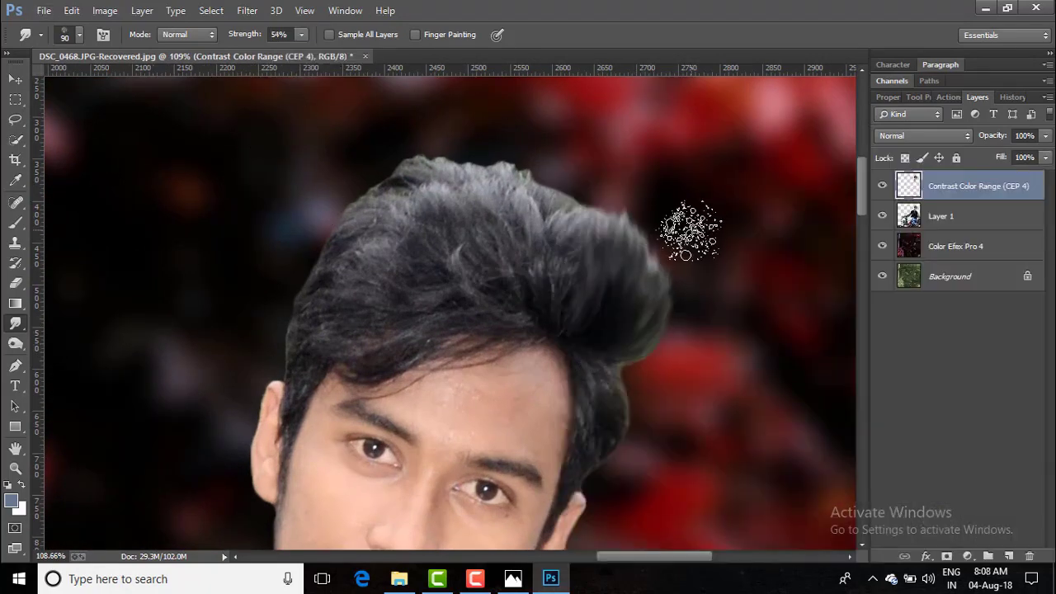
pyautogui.moveTo(619, 289); pyautogui.dragTo(655, 190)
pyautogui.moveTo(542, 311)
pyautogui.mouseDown()
pyautogui.moveTo(603, 242)
pyautogui.moveTo(564, 220)
pyautogui.mouseUp()
pyautogui.moveTo(530, 266); pyautogui.dragTo(495, 173)
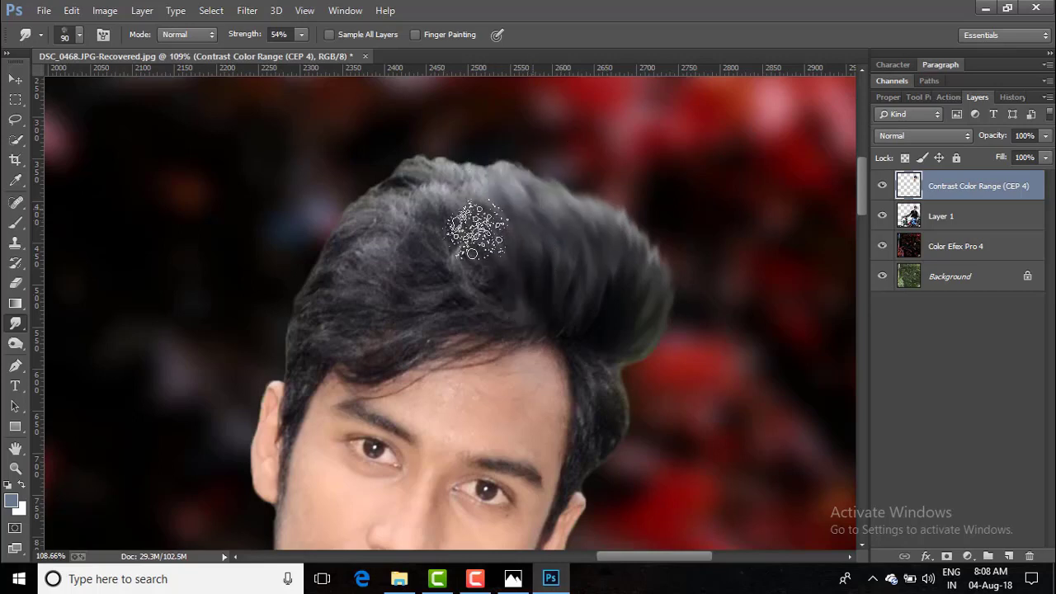
pyautogui.moveTo(478, 229); pyautogui.dragTo(388, 189)
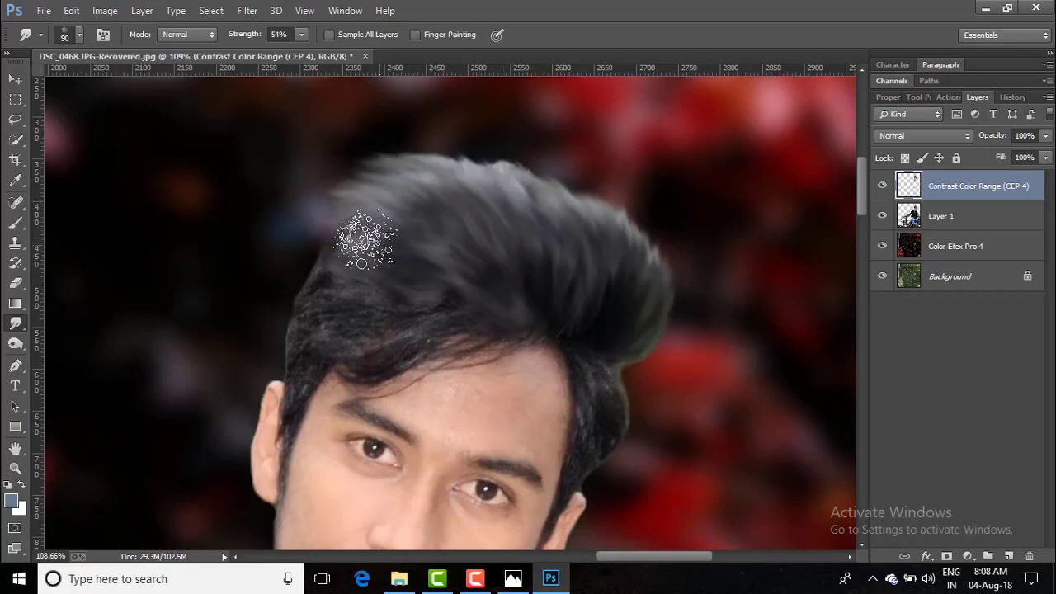
pyautogui.moveTo(365, 236)
pyautogui.mouseDown()
pyautogui.moveTo(351, 283)
pyautogui.moveTo(283, 307)
pyautogui.mouseUp()
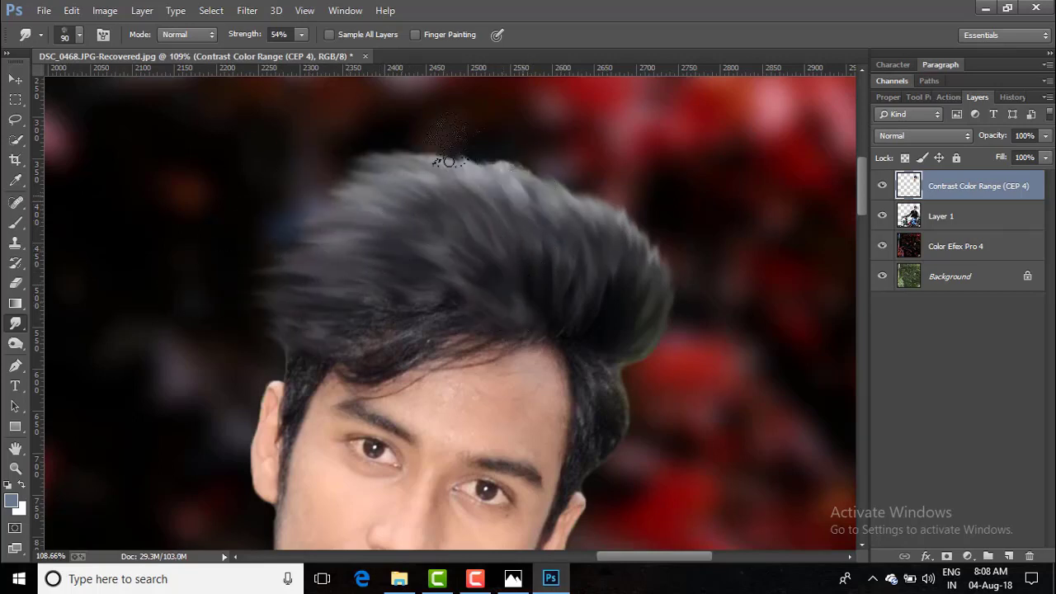
pyautogui.moveTo(614, 283)
pyautogui.mouseDown()
pyautogui.moveTo(618, 302)
pyautogui.moveTo(645, 213)
pyautogui.mouseUp()
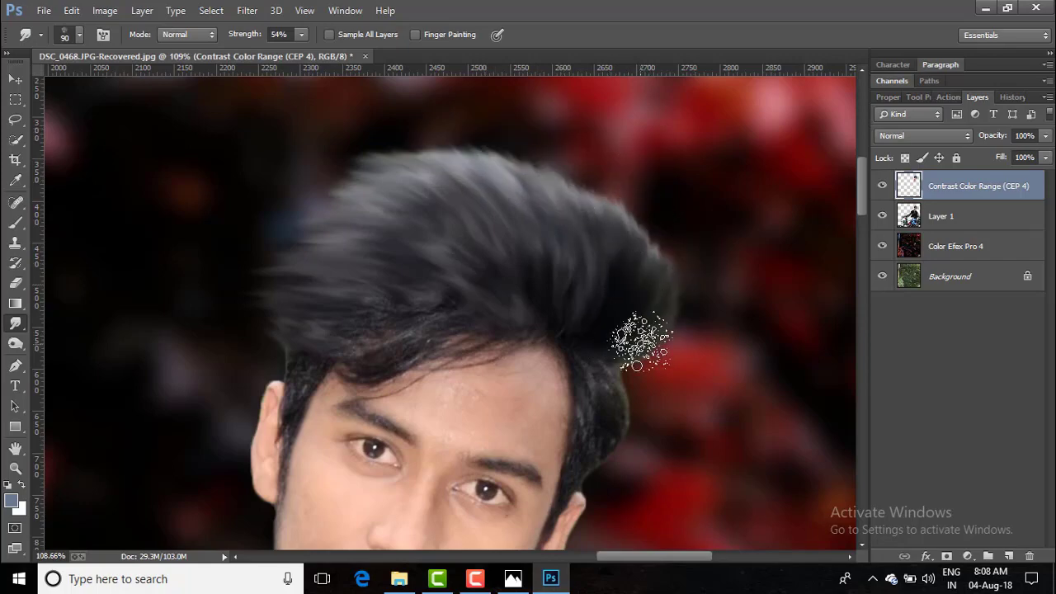
# Smudge the side hair above the ear into soft strands and set the smudge brush size to 48 px
pyautogui.scroll(-3, 691, 314)
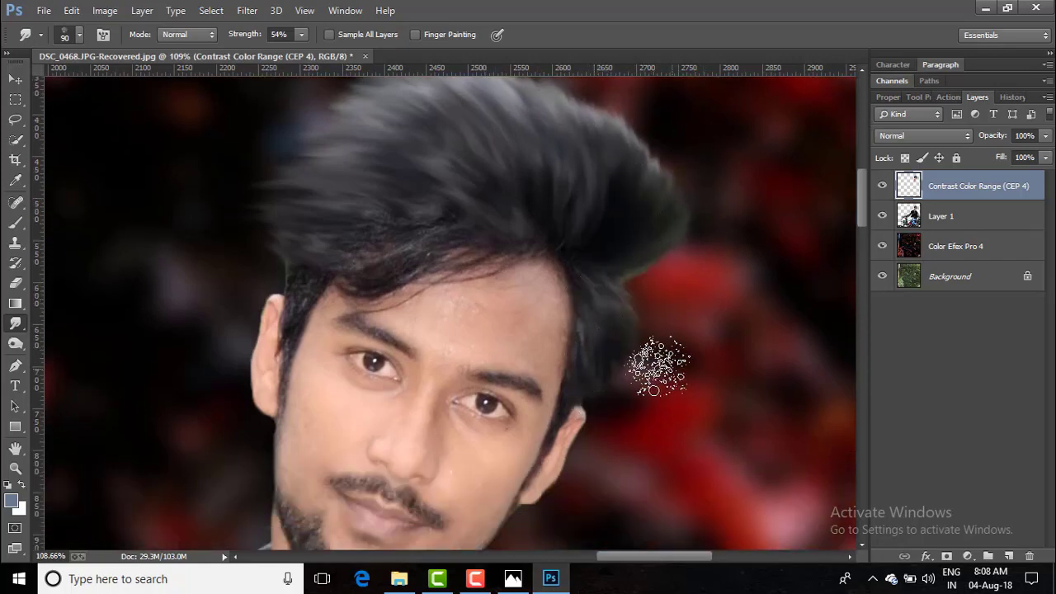
pyautogui.scroll(-3, 611, 359)
pyautogui.scroll(1, 561, 349)
pyautogui.scroll(-2, 666, 354)
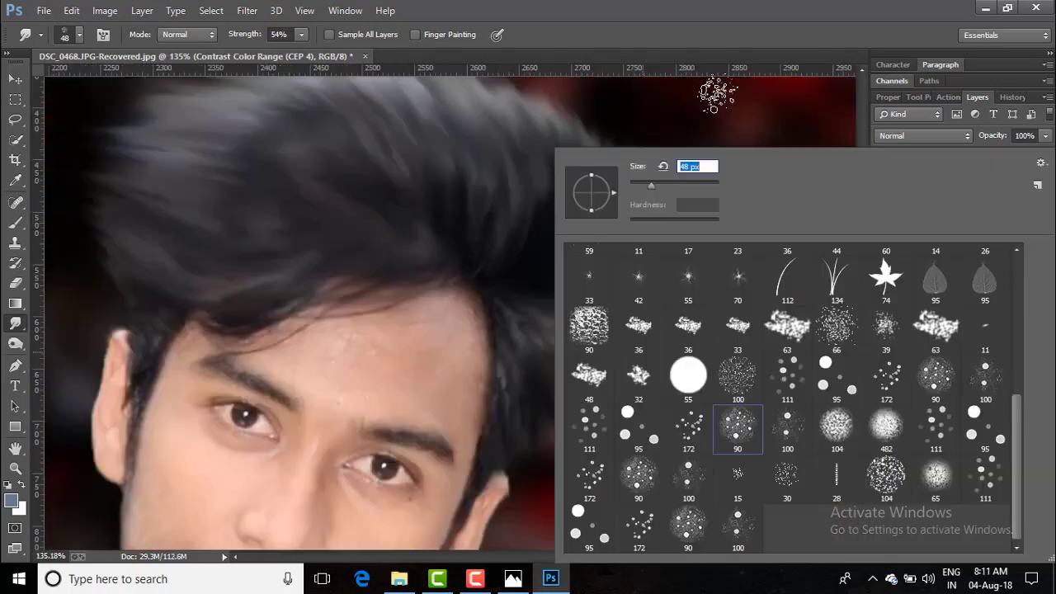
pyautogui.press('Return')
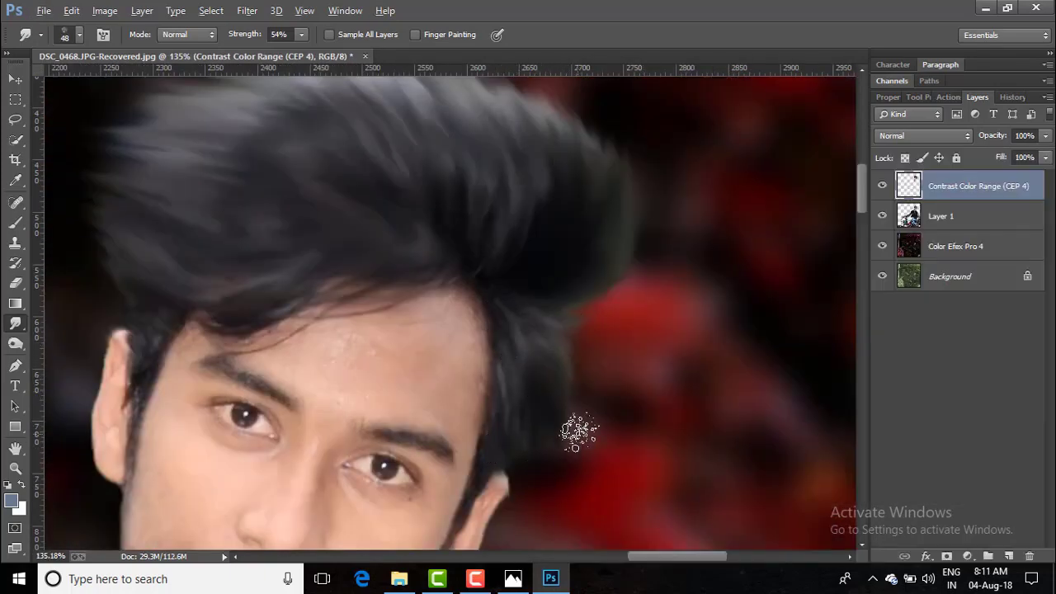
# Refine the strands of the side hair above the ear with the 48 px smudge brush
pyautogui.scroll(-2, 581, 434)
pyautogui.scroll(3, 652, 433)
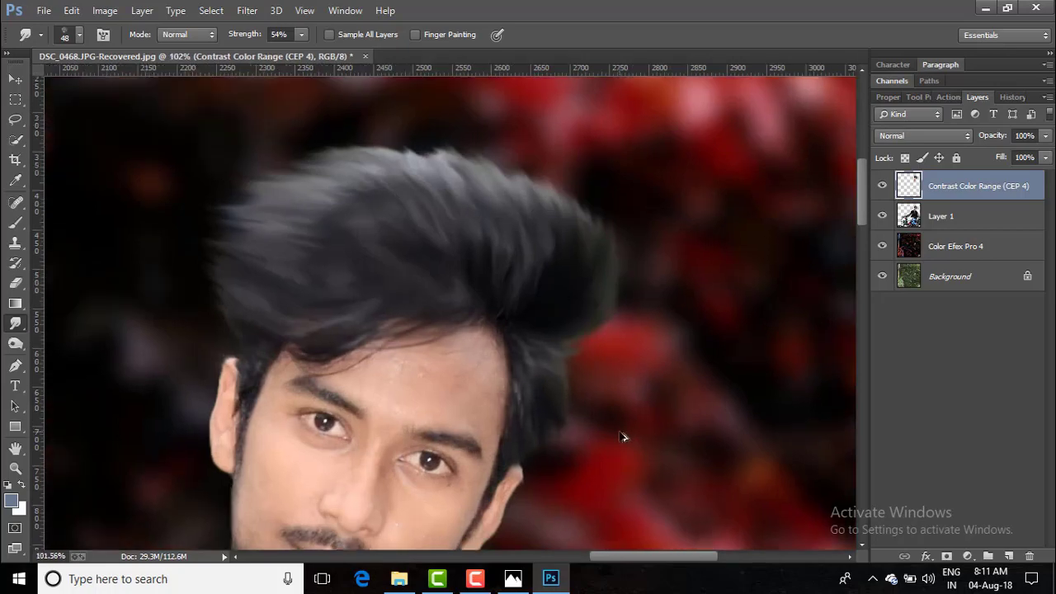
pyautogui.scroll(-2, 528, 396)
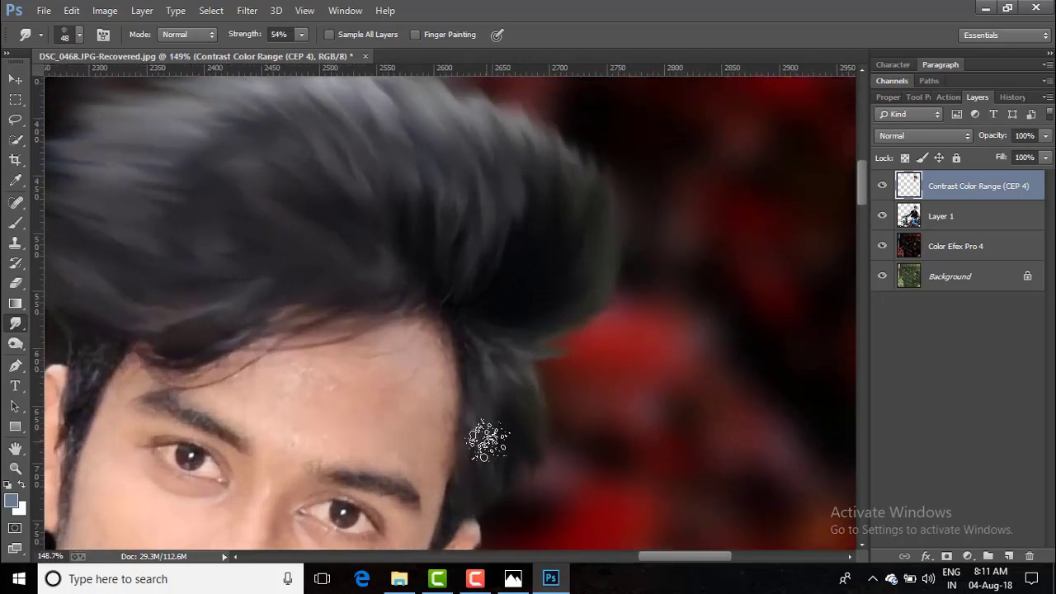
pyautogui.scroll(-2, 578, 487)
pyautogui.scroll(-4, 590, 471)
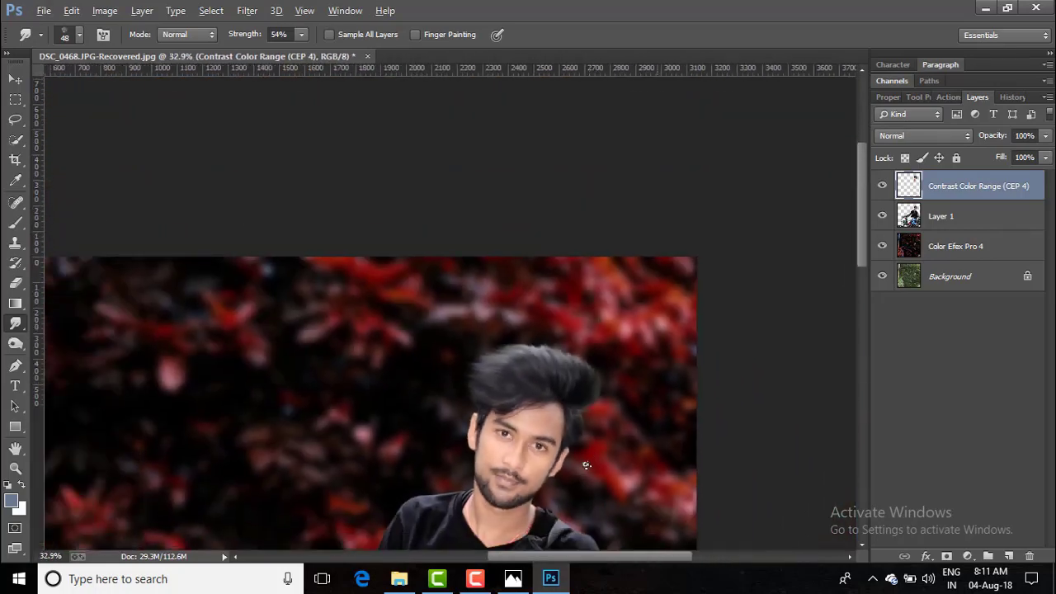
pyautogui.scroll(-1, 583, 502)
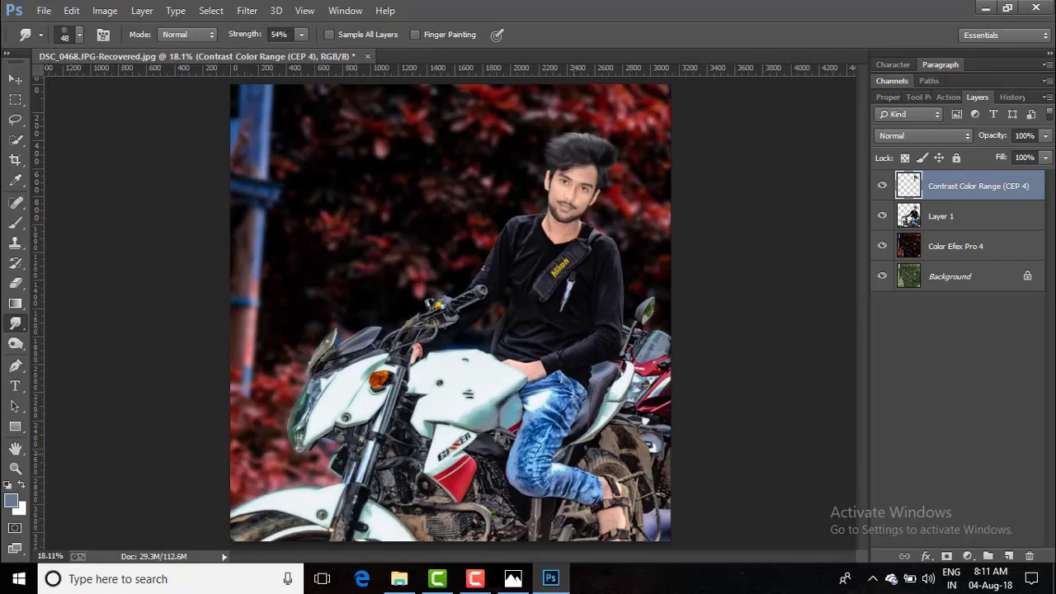
# Switch the Smudge tool to the 482 px soft textured brush tip for work on the face
pyautogui.scroll(8, 609, 188)
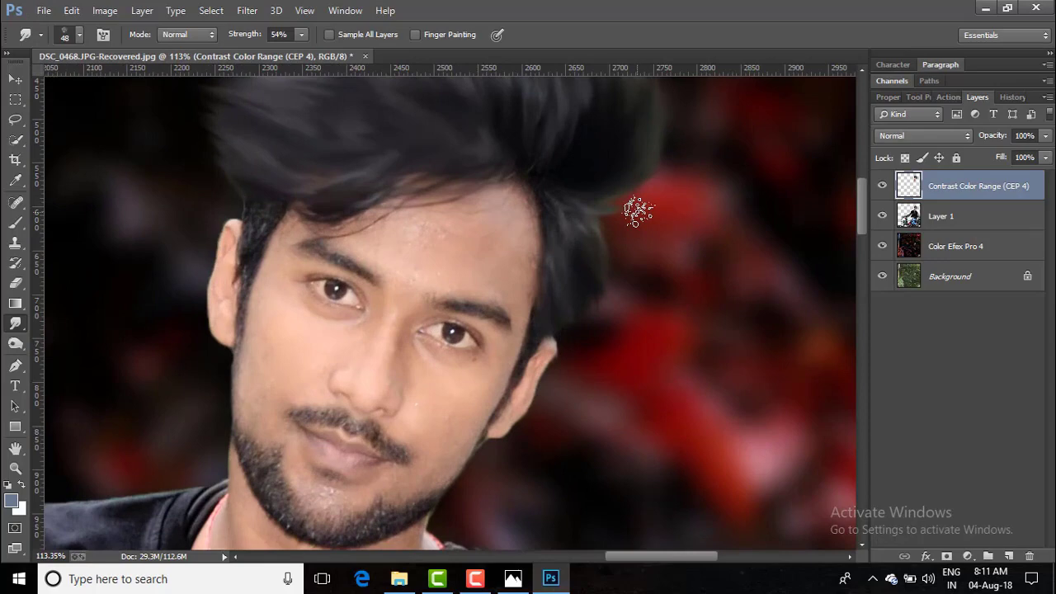
pyautogui.rightClick(638, 211)
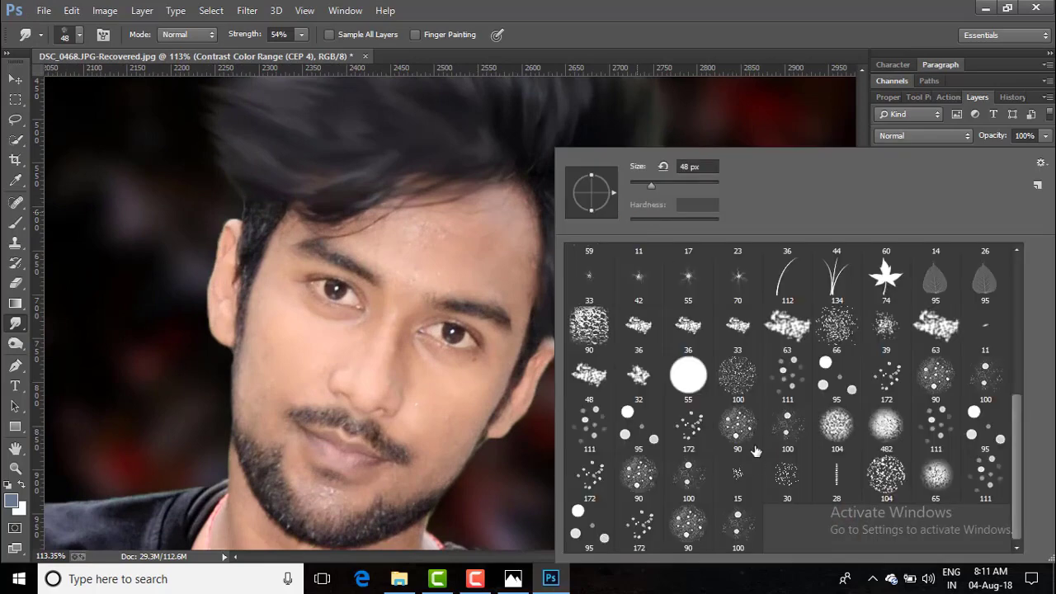
pyautogui.click(884, 427)
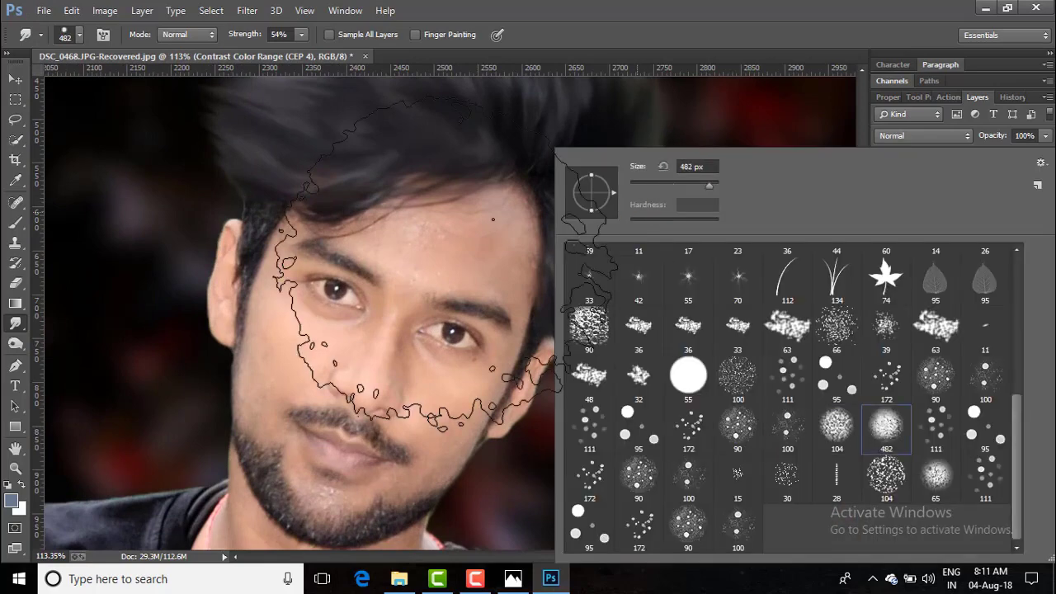
pyautogui.click(706, 118)
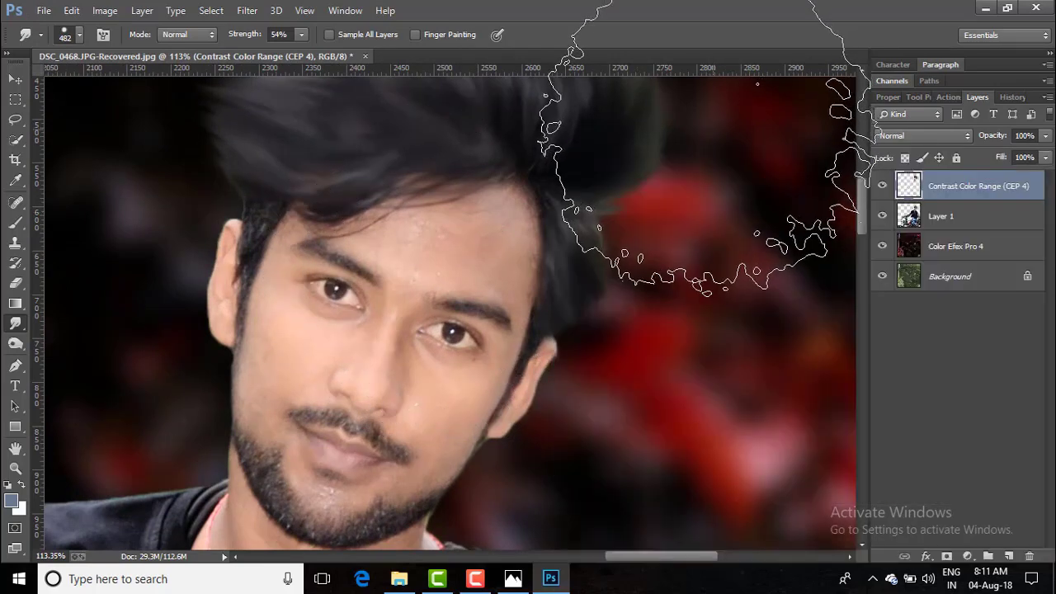
# Smooth the forehead skin with the Smudge tool at 90 px brush size and 12% strength
pyautogui.press('[')
pyautogui.press('[')
pyautogui.press('[')
pyautogui.press('[')
pyautogui.press('[')
pyautogui.press('[')
pyautogui.press('[')
pyautogui.press('[')
pyautogui.press('[')
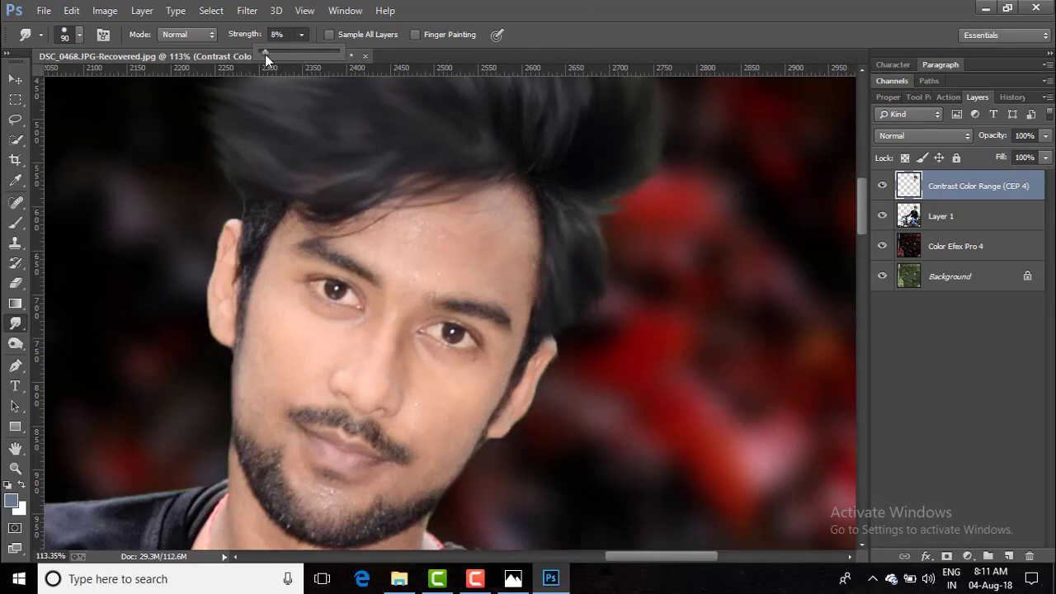
pyautogui.moveTo(268, 55); pyautogui.dragTo(266, 56)
pyautogui.scroll(3, 474, 239)
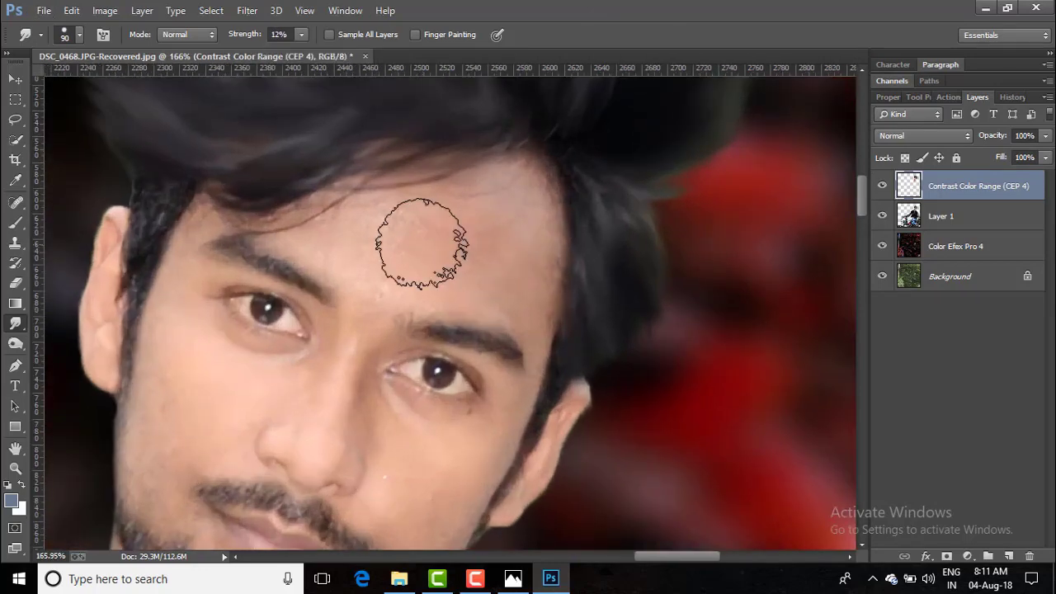
pyautogui.moveTo(444, 246)
pyautogui.mouseDown()
pyautogui.moveTo(368, 265)
pyautogui.moveTo(512, 202)
pyautogui.moveTo(519, 289)
pyautogui.moveTo(441, 229)
pyautogui.moveTo(421, 245)
pyautogui.mouseUp()
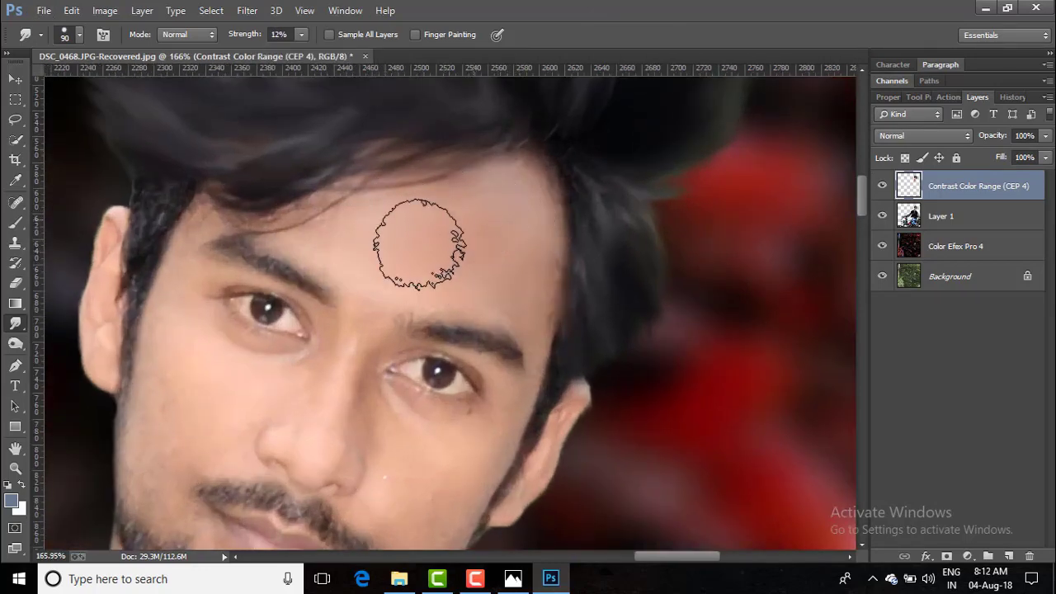
# Reduce the smudge brush to 60 px and smooth the cheek skin below the eye down to the jaw
pyautogui.scroll(-1, 431, 448)
pyautogui.scroll(2, 436, 448)
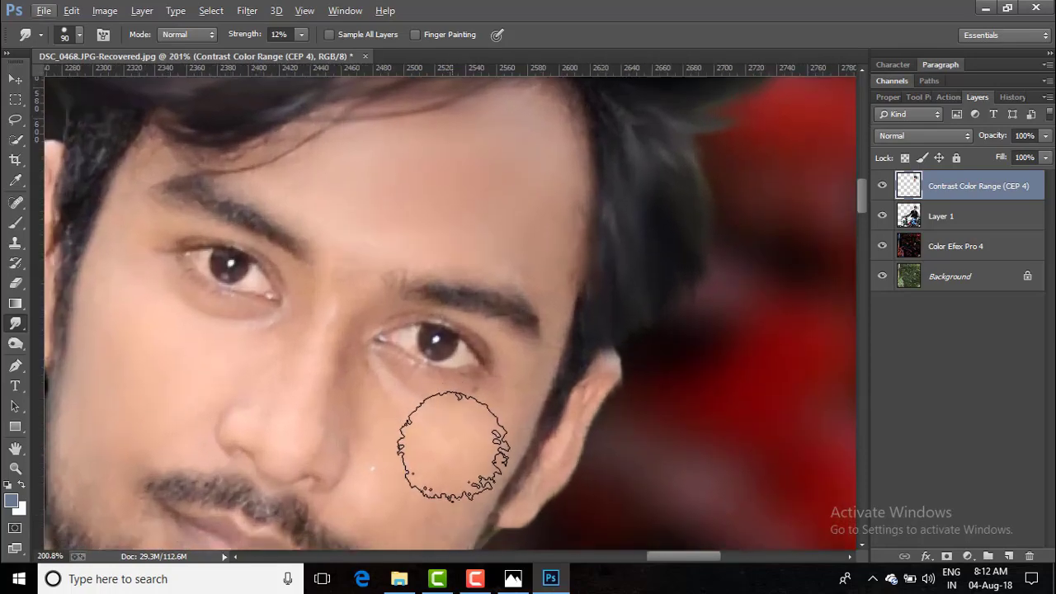
pyautogui.press('[')
pyautogui.press('[')
pyautogui.press('[')
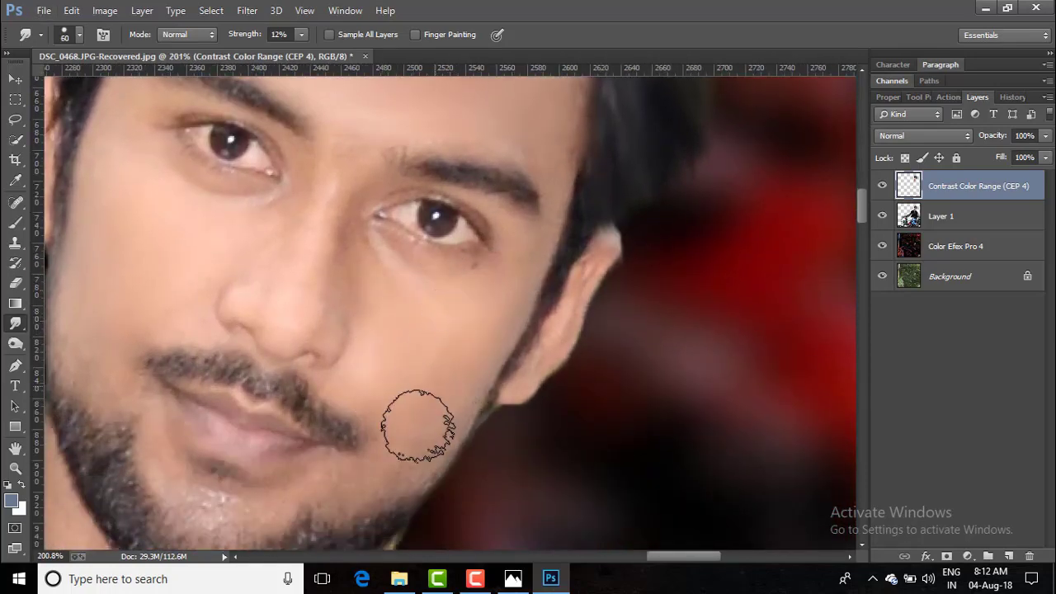
# Smudge the skin at the temple, around the eyes and brows, and over the nose with the 60 px brush
pyautogui.scroll(3, 363, 329)
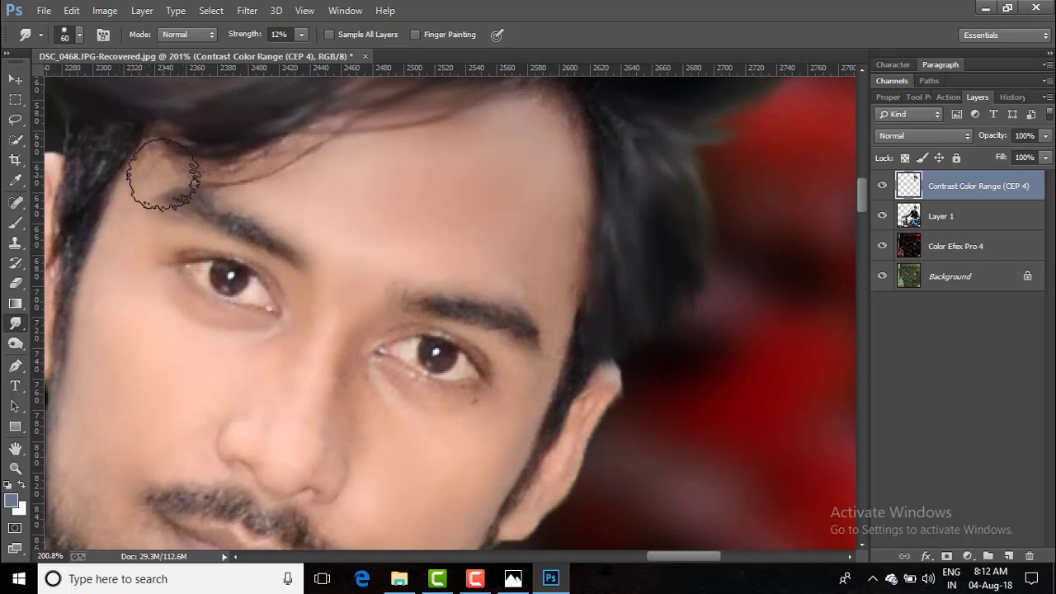
pyautogui.scroll(-1, 222, 178)
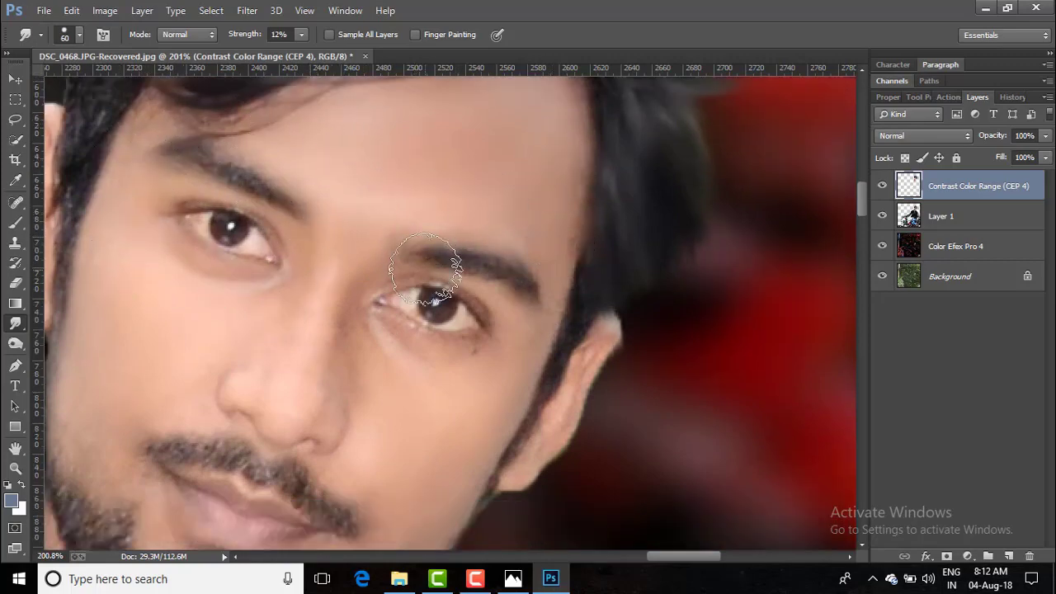
pyautogui.scroll(-2, 509, 383)
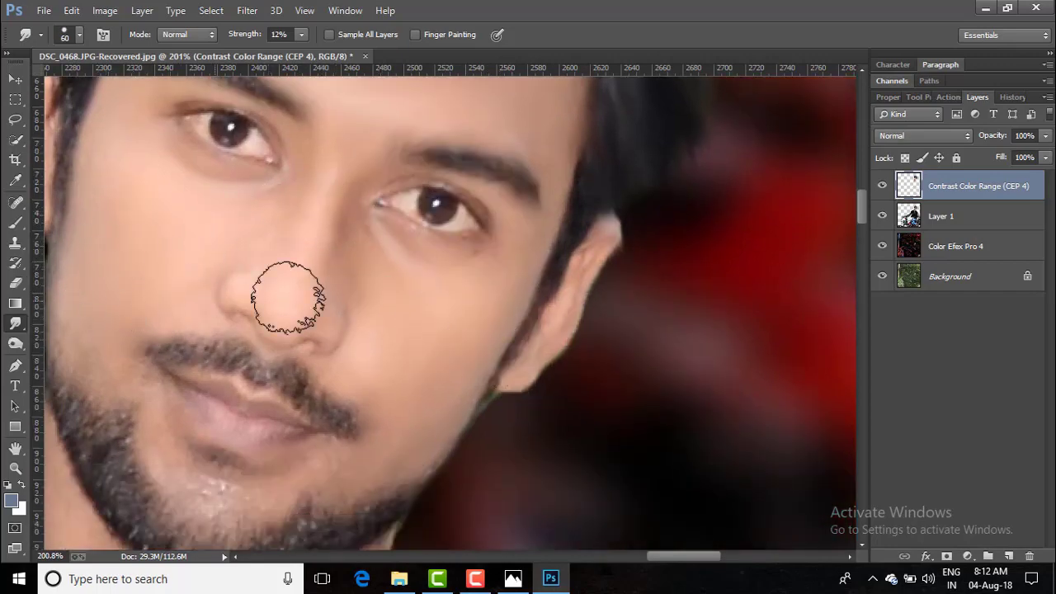
pyautogui.scroll(1, 247, 312)
pyautogui.scroll(-3, 235, 318)
pyautogui.scroll(3, 366, 318)
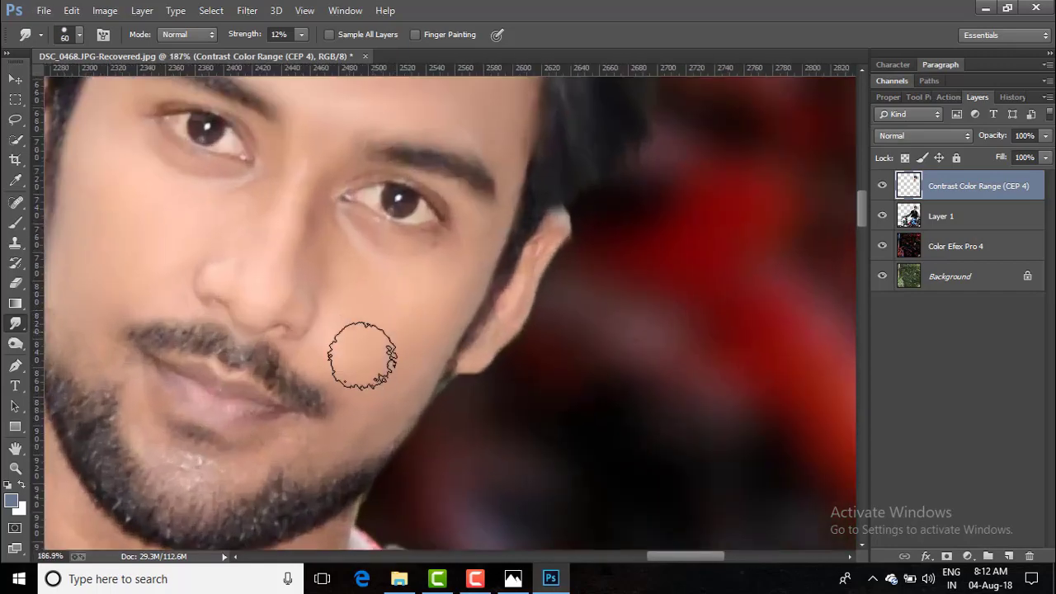
# Reduce the smudge brush to 15 px and smooth the fine skin areas under the eyes and beside the nose
pyautogui.press('[')
pyautogui.scroll(4, 436, 299)
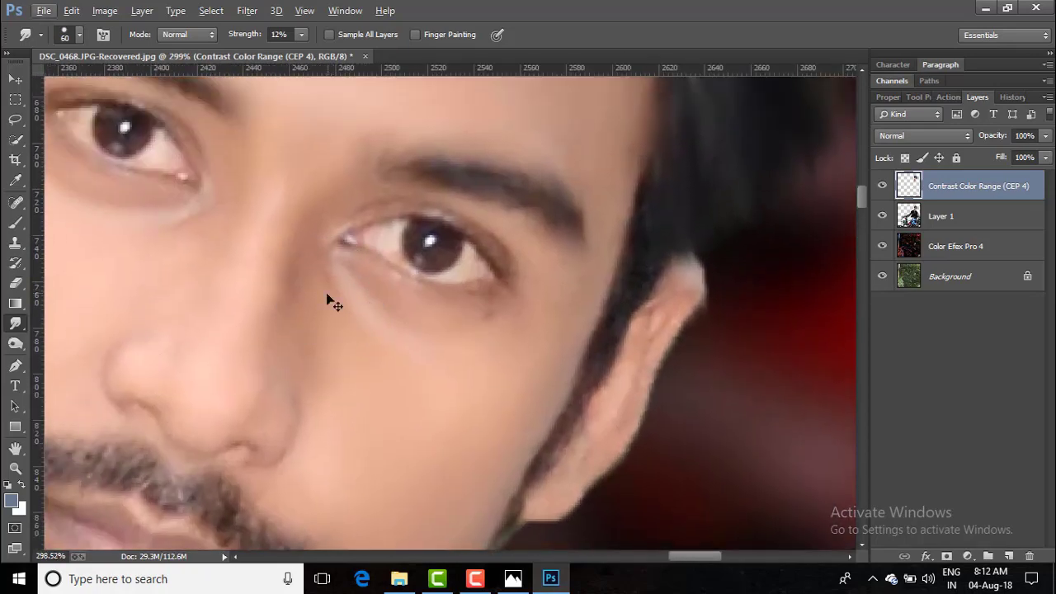
pyautogui.press('[')
pyautogui.press('[')
pyautogui.press('[')
pyautogui.press('[')
pyautogui.press('[')
pyautogui.press('[')
pyautogui.press('[')
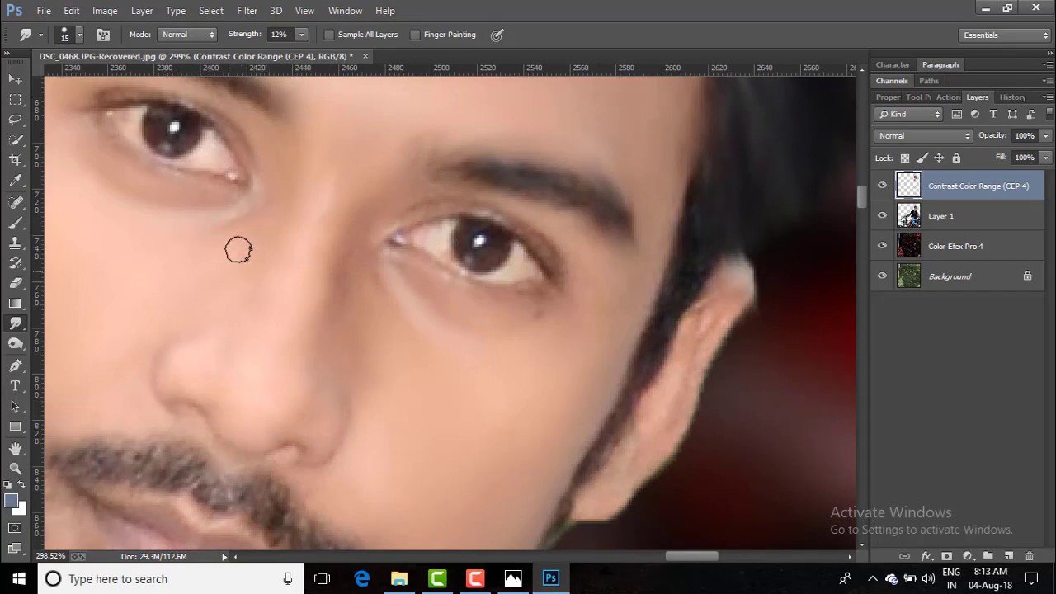
# Smooth the skin around the mustache, lips and chin, using a 25 px smudge brush for the chin highlights
pyautogui.scroll(-5, 440, 405)
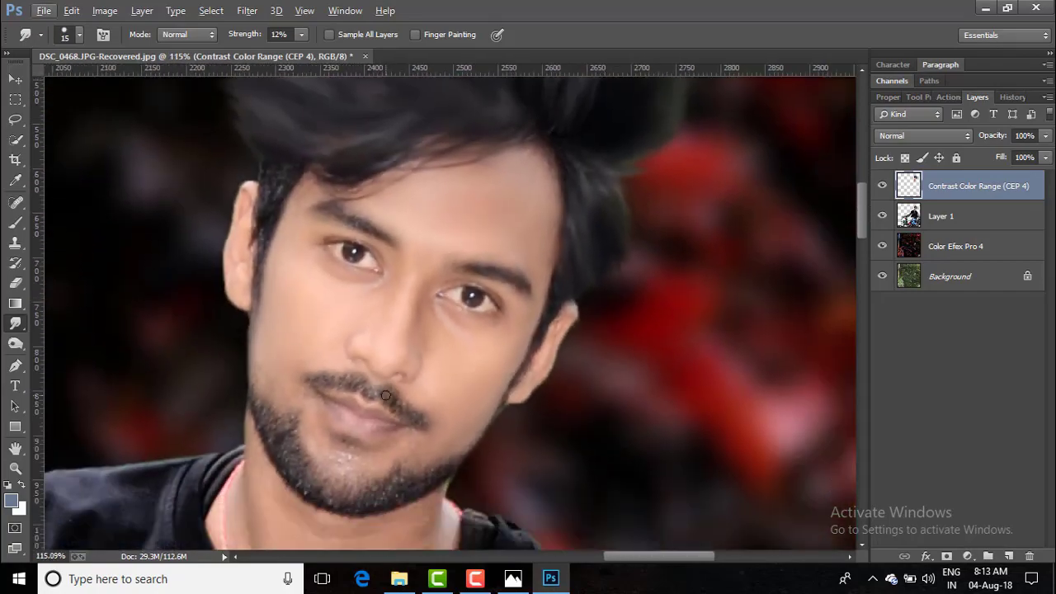
pyautogui.scroll(5, 358, 391)
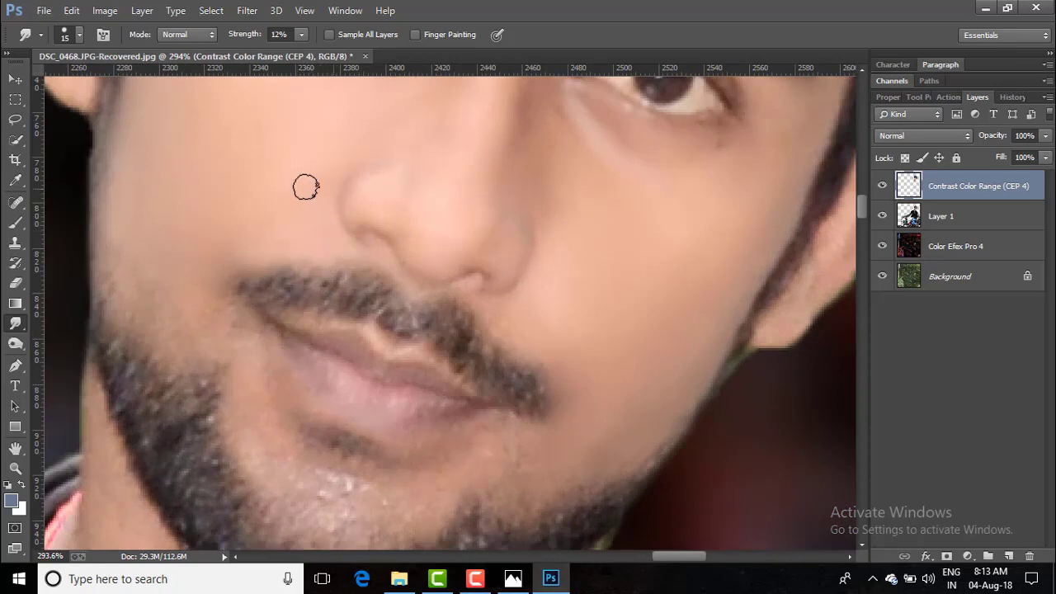
pyautogui.scroll(-3, 493, 305)
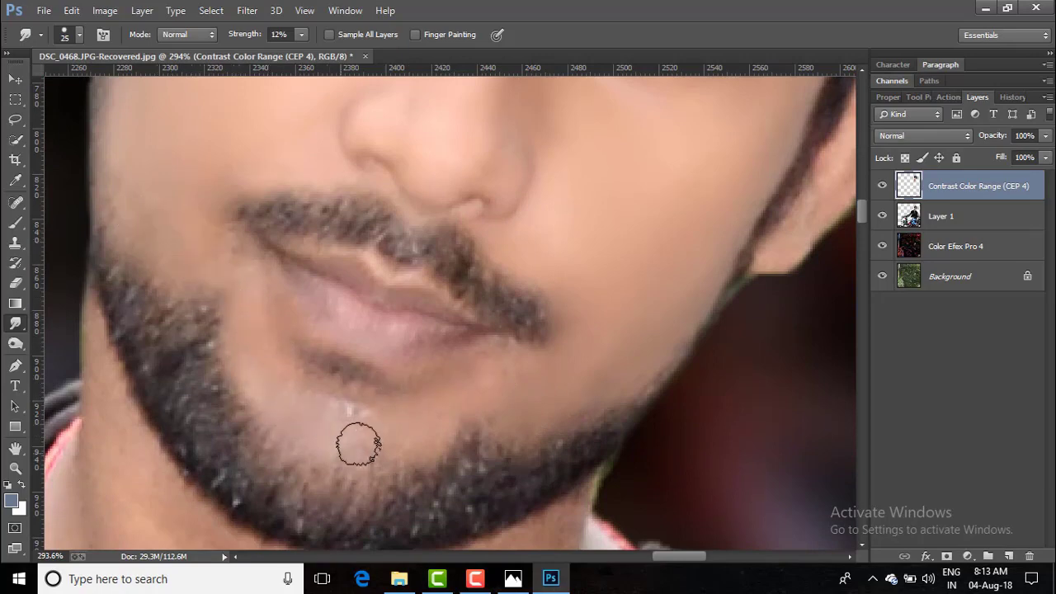
pyautogui.scroll(1, 343, 404)
pyautogui.scroll(2, 343, 403)
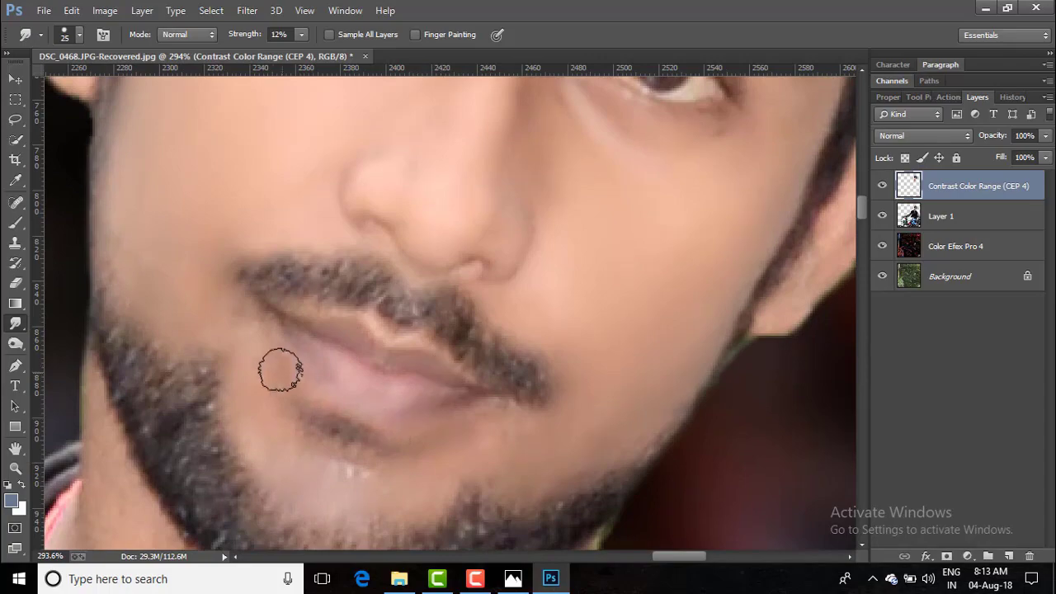
# Smudge the skin of the outer temple and both ears with the 25 px brush
pyautogui.scroll(-5, 421, 474)
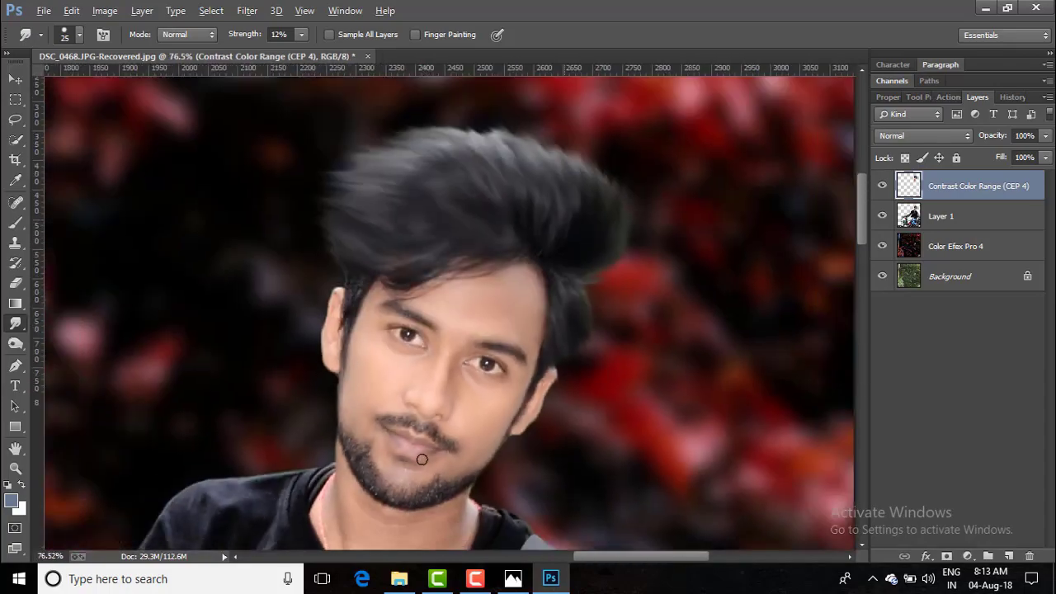
pyautogui.scroll(2, 550, 415)
pyautogui.scroll(3, 550, 415)
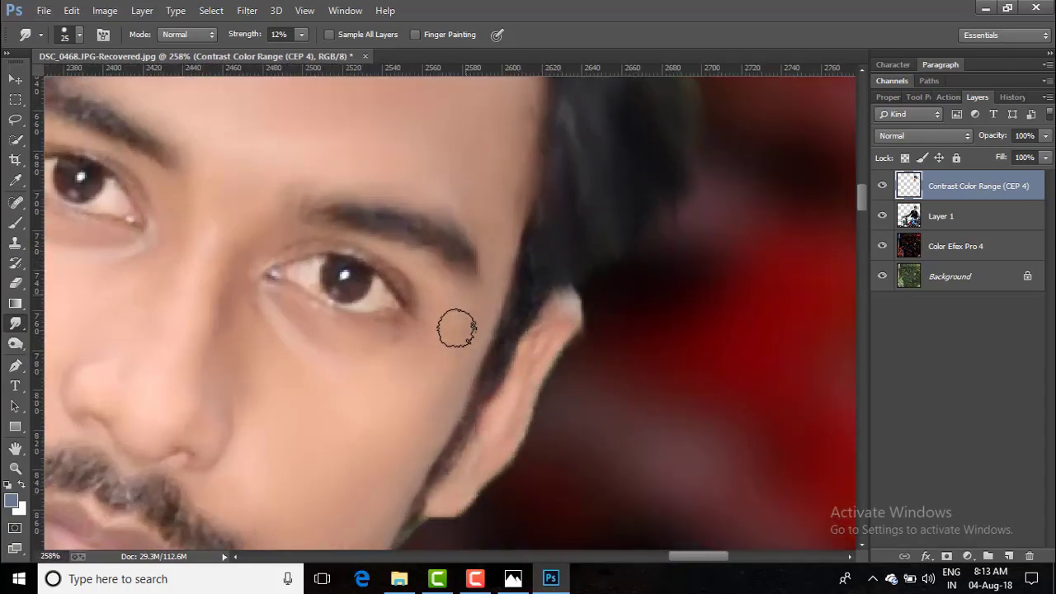
pyautogui.scroll(-4, 448, 419)
pyautogui.scroll(4, 201, 313)
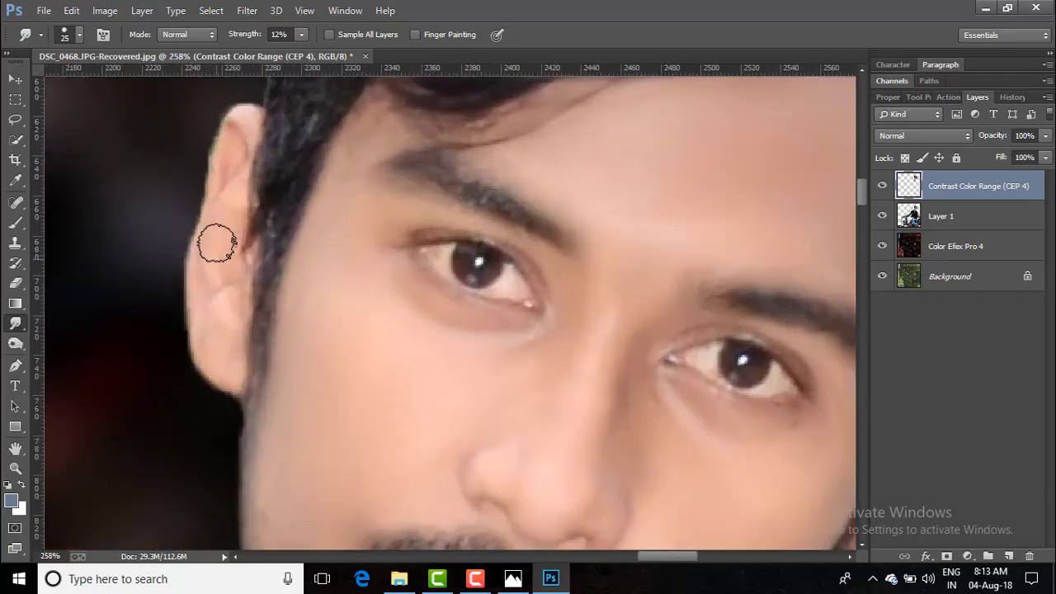
pyautogui.scroll(-4, 401, 396)
# Enlarge the smudge brush to 60 px and smooth the neck skin between the beard and the shirt collar
pyautogui.scroll(3, 516, 402)
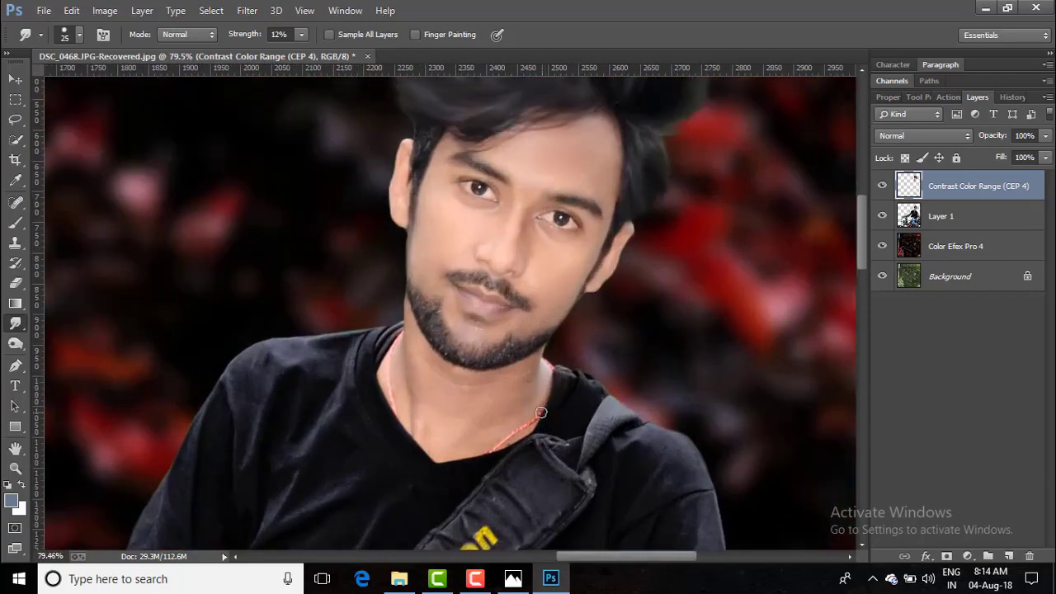
pyautogui.scroll(-1, 516, 402)
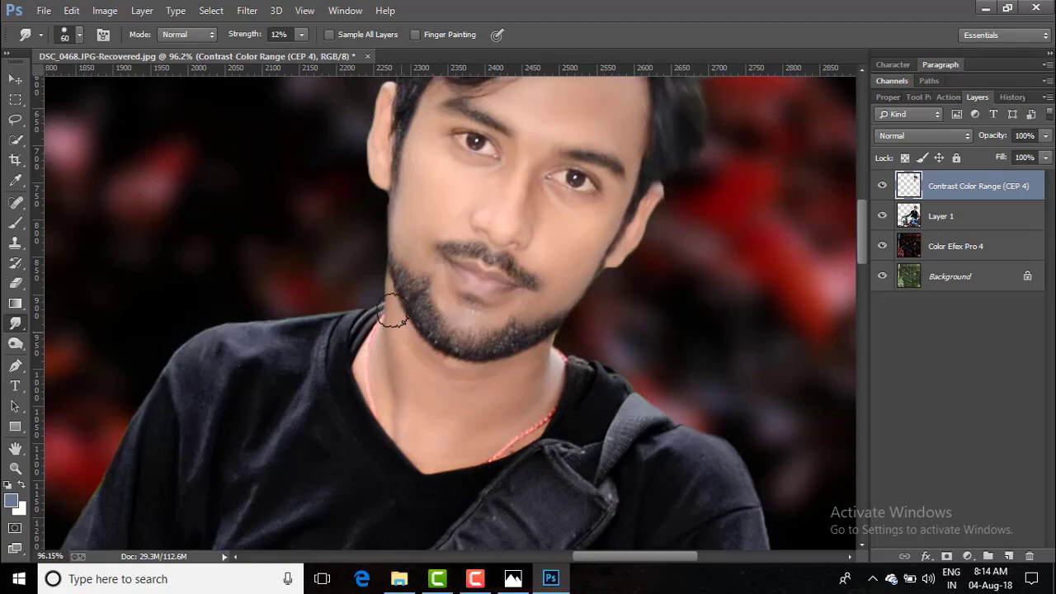
pyautogui.scroll(2, 495, 374)
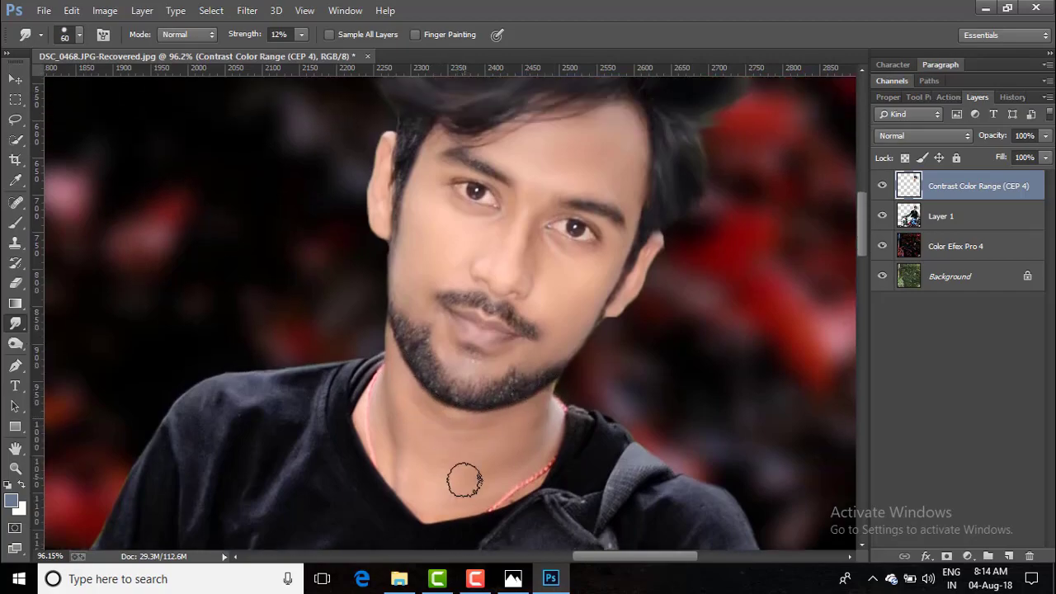
# Smooth the foot skin between the sandal straps and the hand resting on the fuel tank with the 60 px smudge brush
pyautogui.scroll(-6, 465, 480)
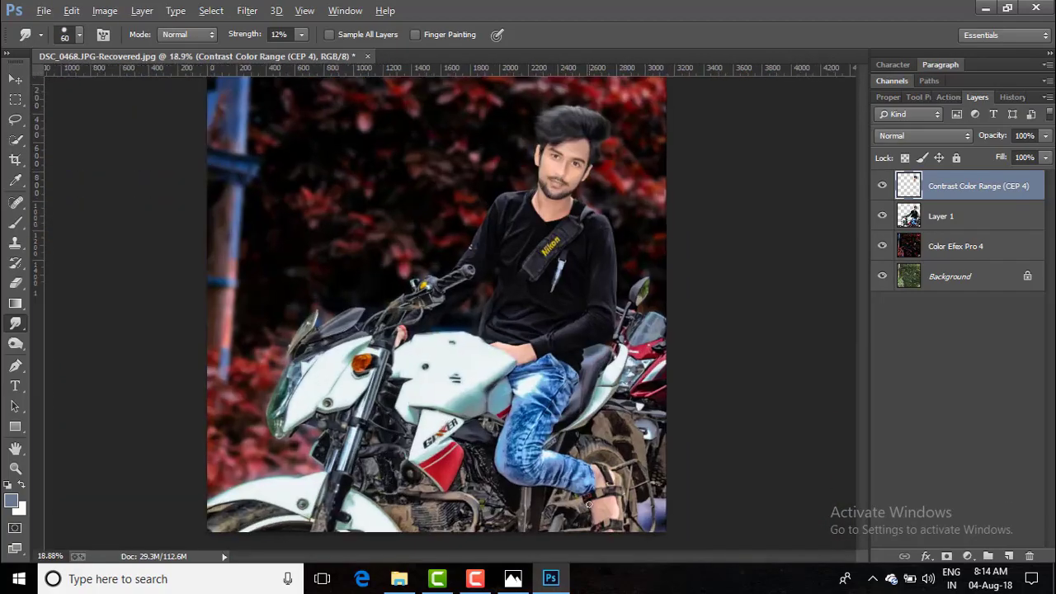
pyautogui.scroll(6, 588, 505)
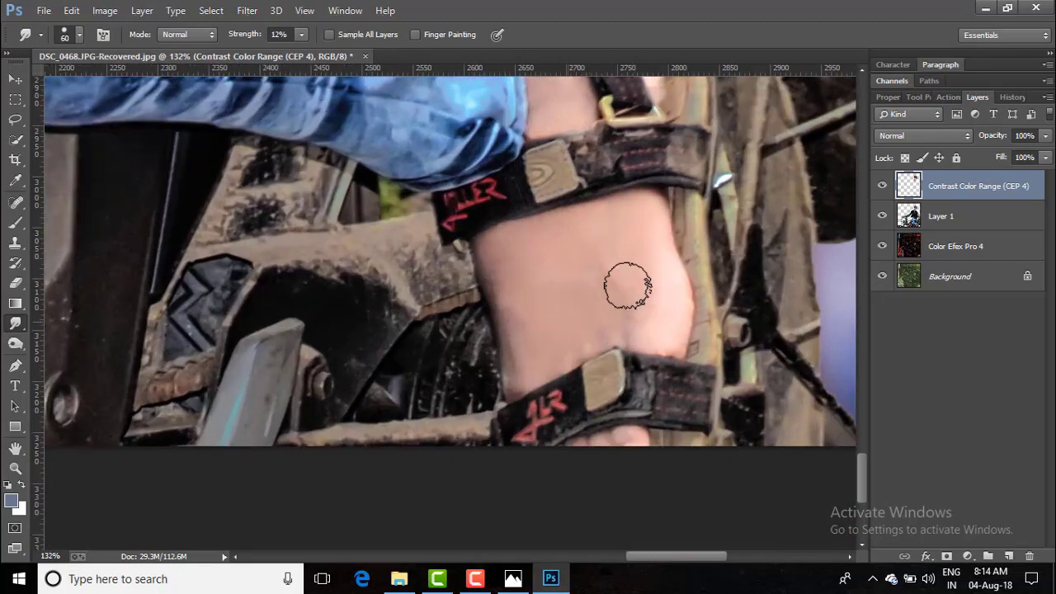
pyautogui.scroll(3, 656, 309)
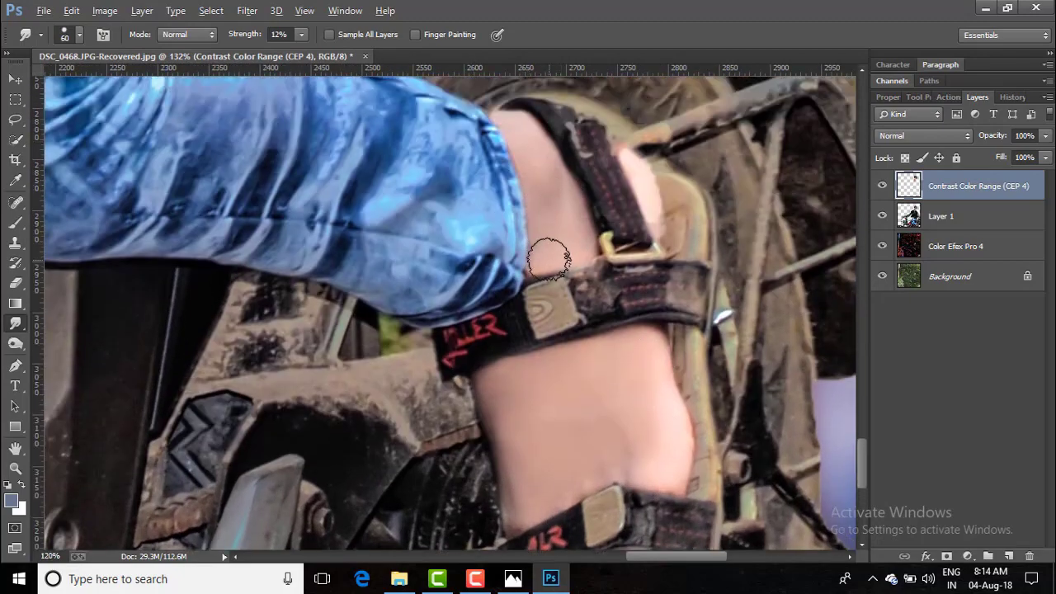
pyautogui.scroll(-4, 549, 260)
pyautogui.scroll(5, 355, 178)
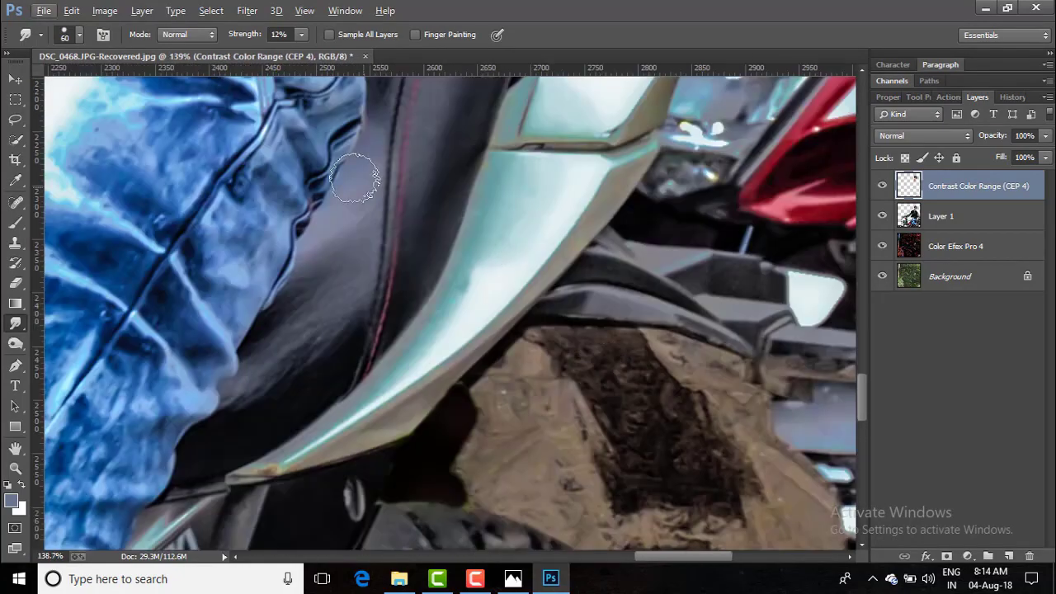
pyautogui.scroll(-3, 355, 177)
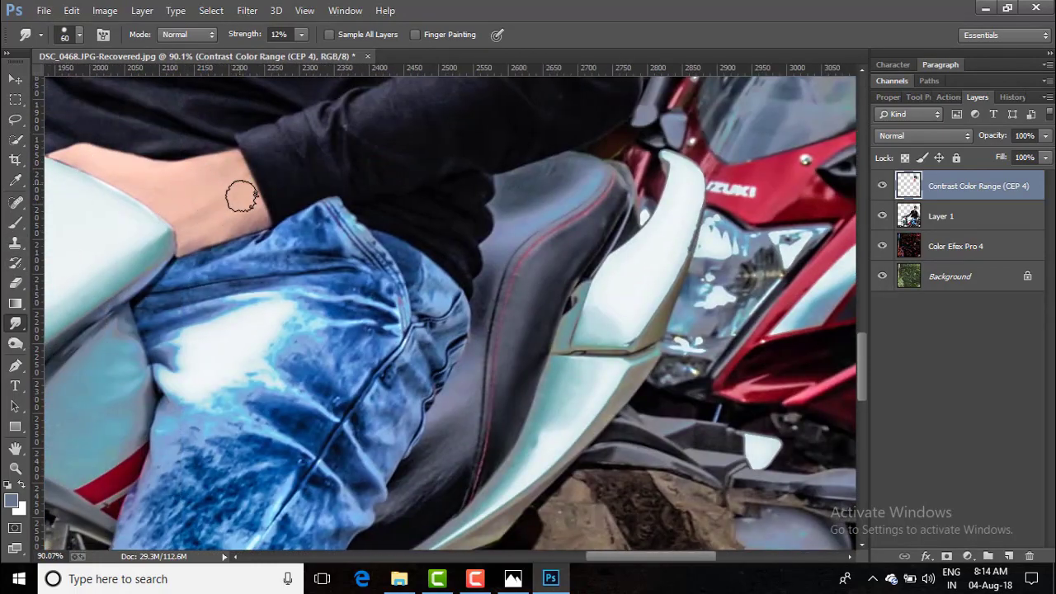
# Set the smudge brush to 40 px and blend the loose hair strands along the forehead hairline
pyautogui.scroll(-5, 201, 260)
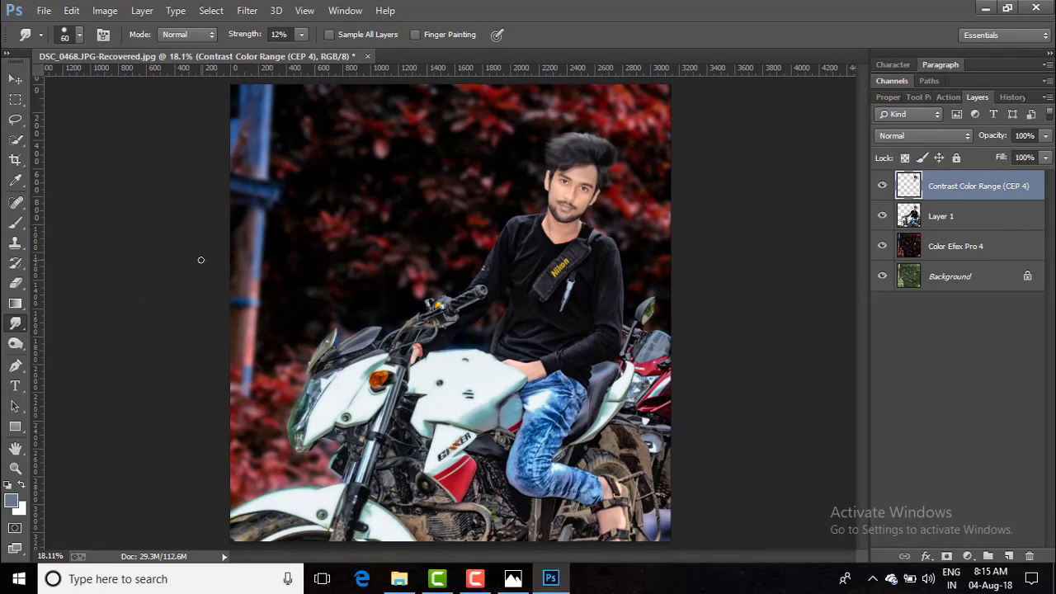
pyautogui.scroll(6, 641, 160)
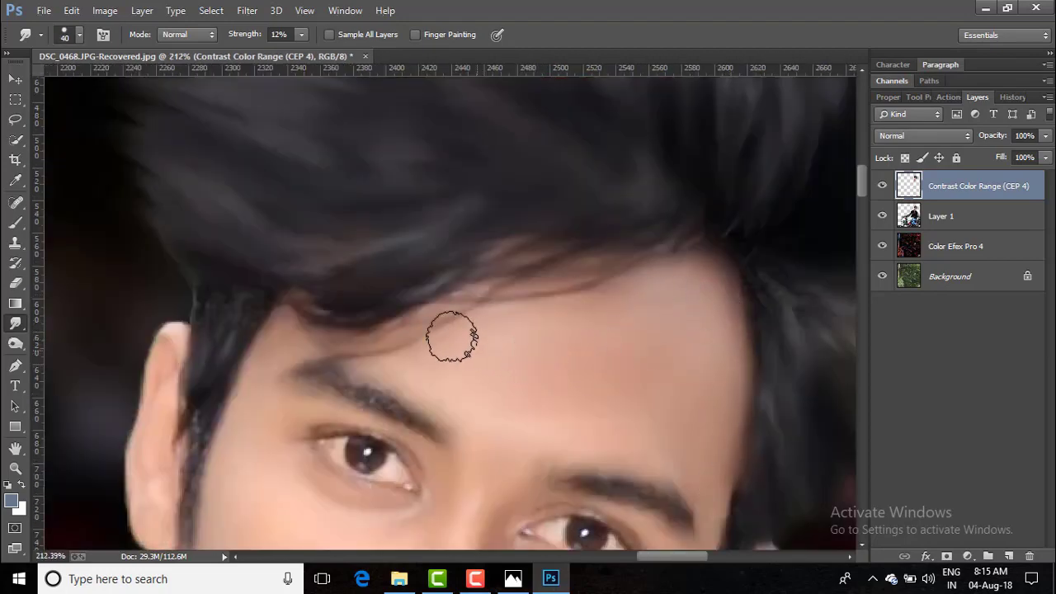
pyautogui.scroll(-4, 435, 337)
pyautogui.scroll(-3, 571, 308)
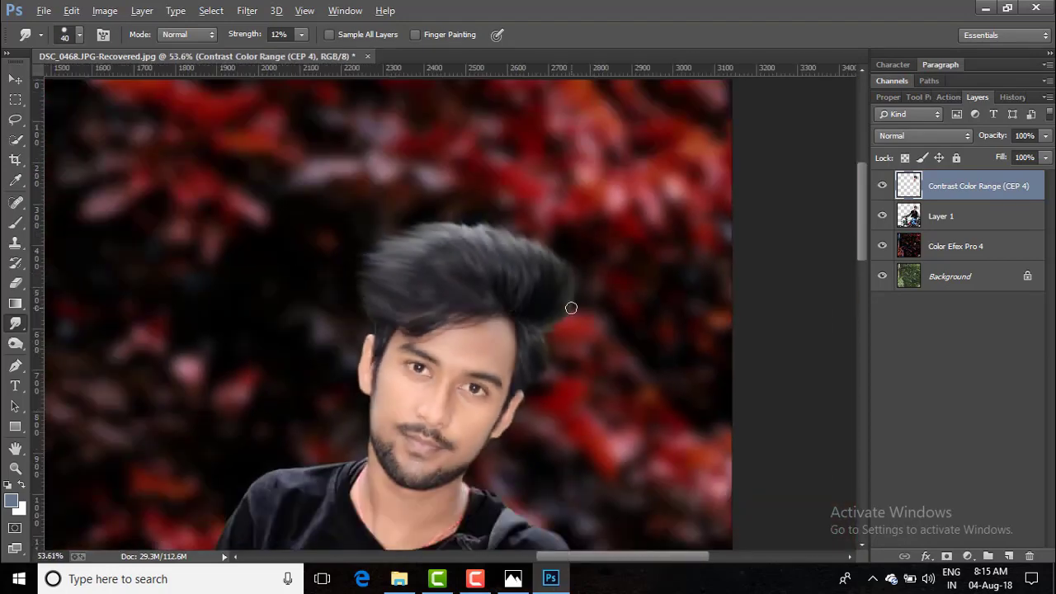
# Merge the Contrast Color Range (CEP 4) layer down into Layer 1
pyautogui.scroll(-3, 620, 278)
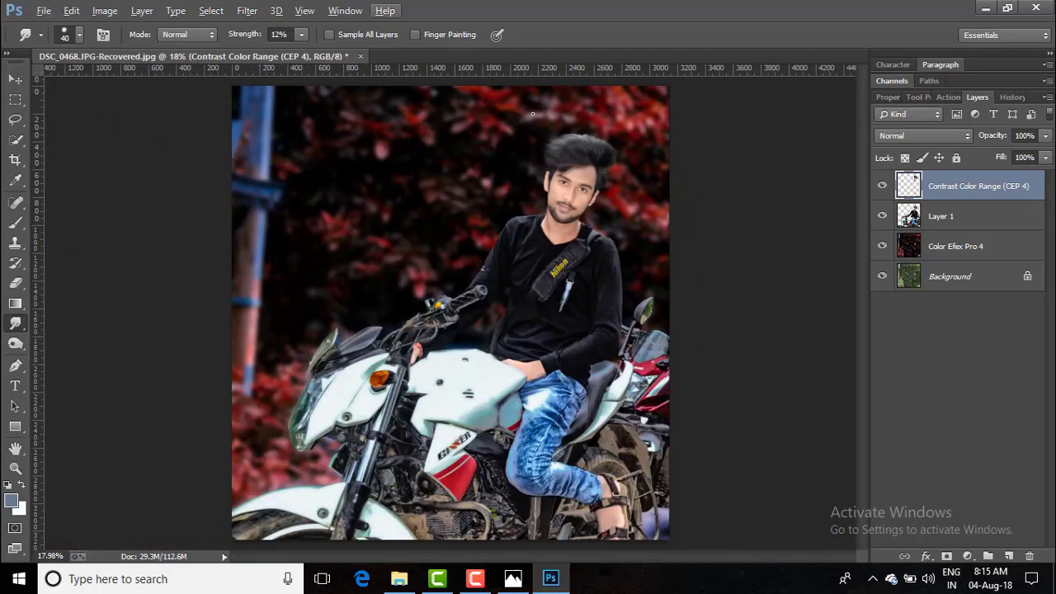
pyautogui.rightClick(958, 184)
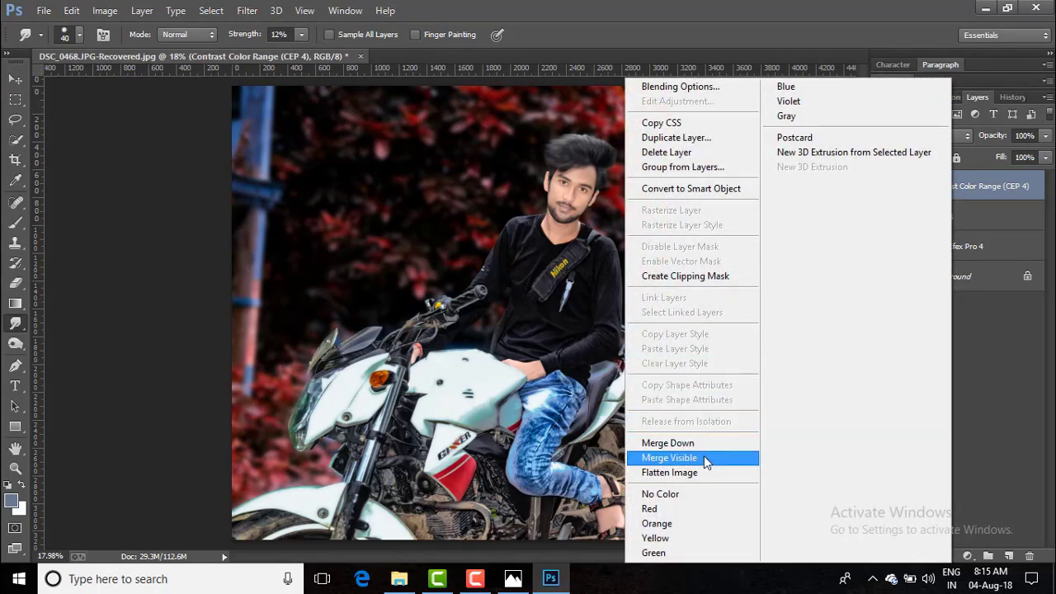
pyautogui.click(702, 443)
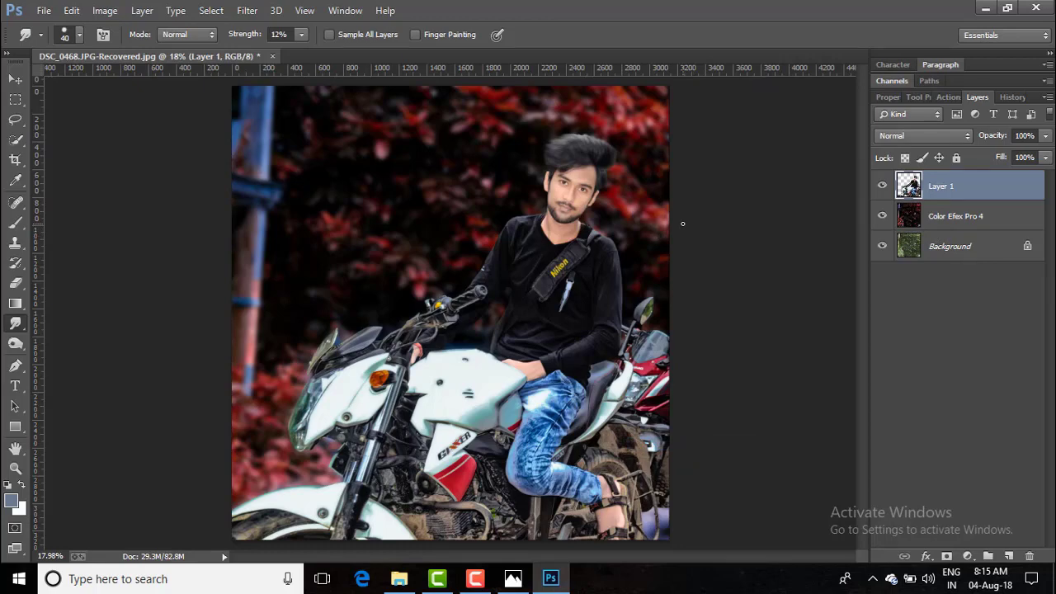
# Open the Camera Raw filter on Layer 1 and set Clarity to +2, Contrast to +6 and Temperature to +2
pyautogui.click(244, 12)
pyautogui.click(309, 103)
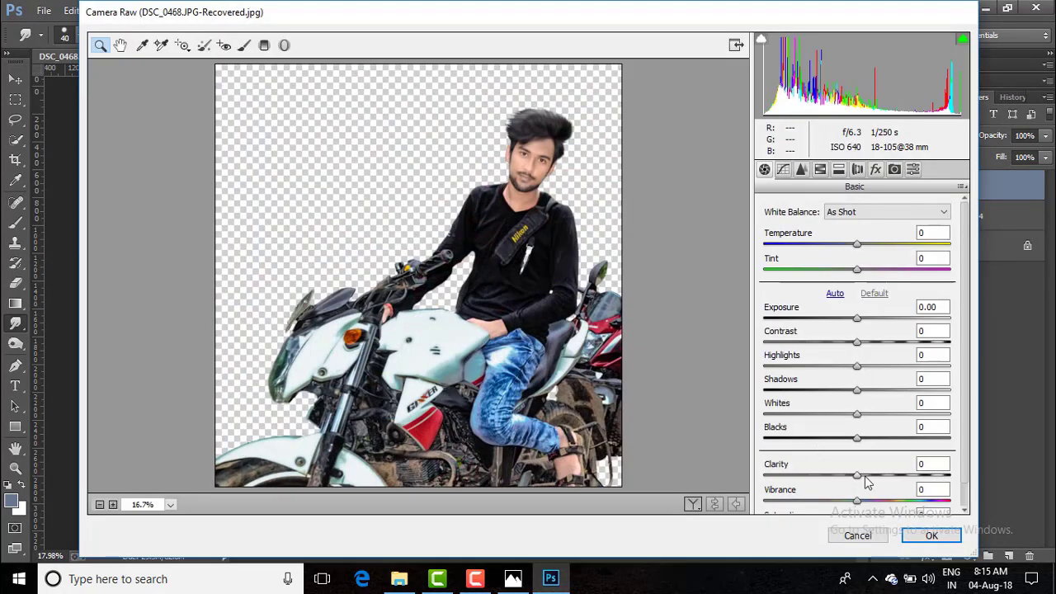
pyautogui.moveTo(863, 477); pyautogui.dragTo(866, 478)
pyautogui.moveTo(860, 341); pyautogui.dragTo(866, 342)
pyautogui.moveTo(859, 244); pyautogui.dragTo(860, 247)
# Set Highlights to -1, Shadows to +5, Vibrance to -2 and Saturation to -1 in the Camera Raw basic adjustments
pyautogui.moveTo(866, 369); pyautogui.dragTo(857, 412)
pyautogui.scroll(-1, 887, 457)
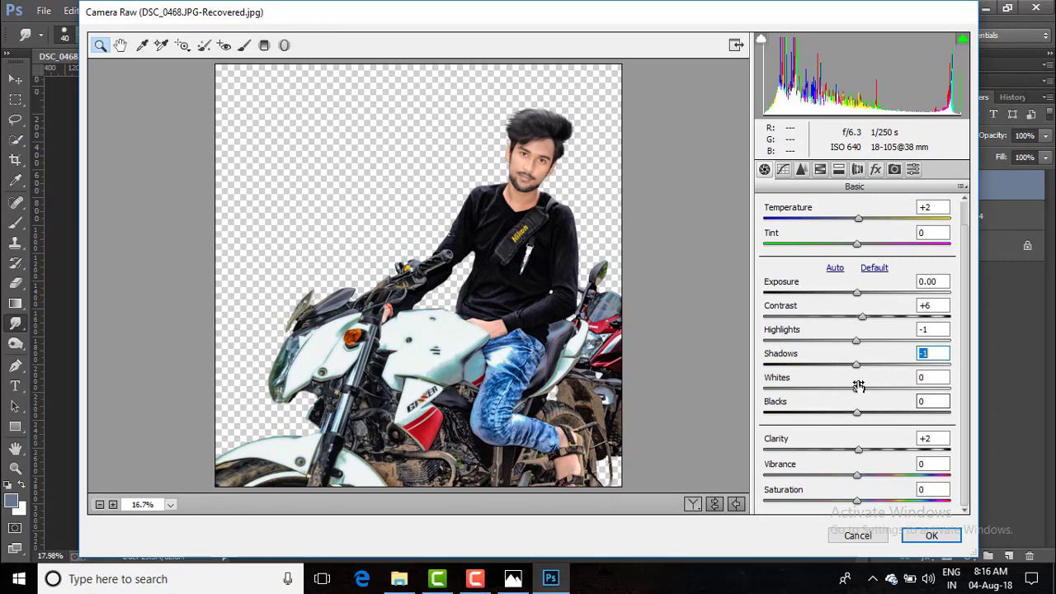
pyautogui.moveTo(859, 387)
pyautogui.mouseDown()
pyautogui.moveTo(853, 365)
pyautogui.moveTo(873, 371)
pyautogui.mouseUp()
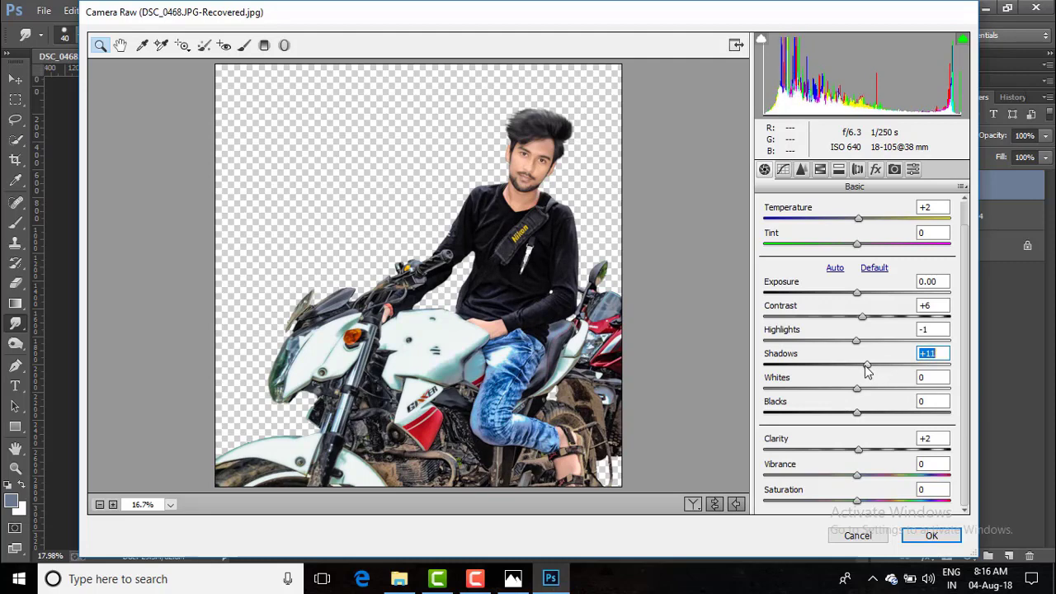
pyautogui.moveTo(857, 483); pyautogui.dragTo(855, 513)
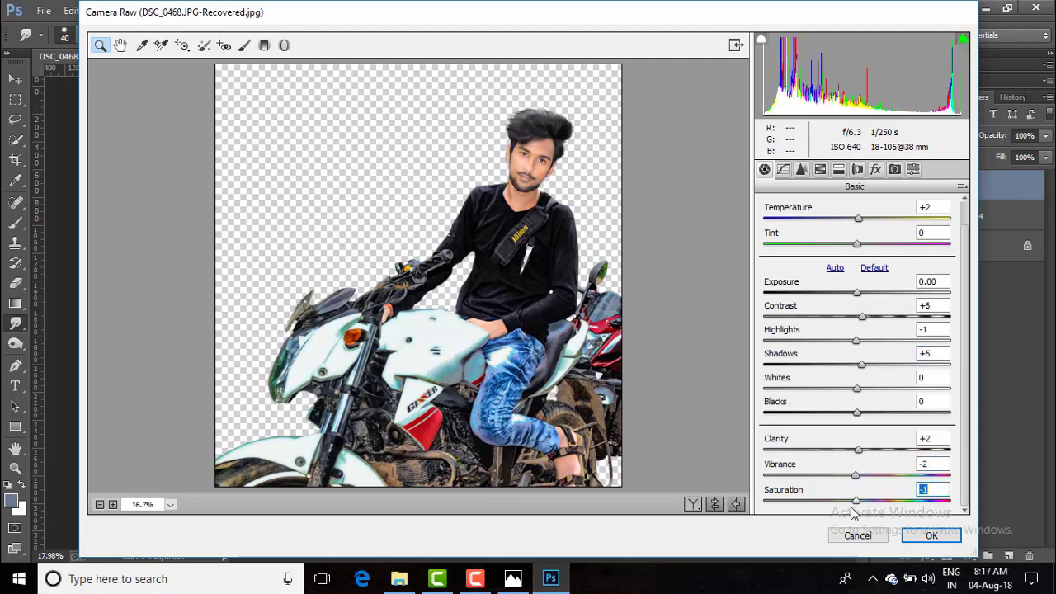
# Lower the HSL luminance of Reds to -53, keeping Oranges at 0
pyautogui.click(801, 169)
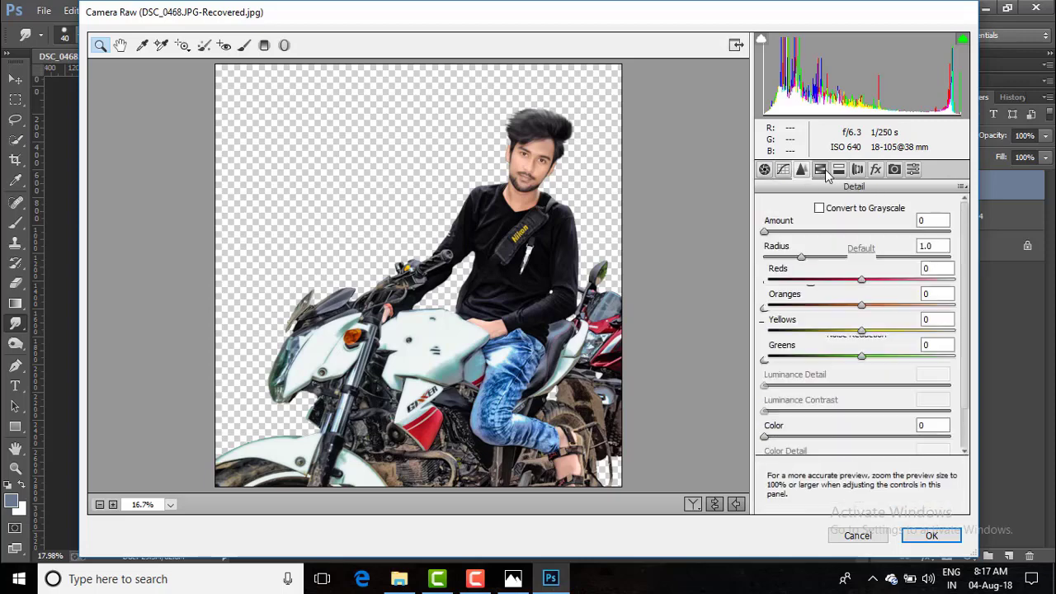
pyautogui.click(821, 169)
pyautogui.moveTo(861, 305)
pyautogui.mouseDown()
pyautogui.moveTo(830, 306)
pyautogui.moveTo(861, 311)
pyautogui.mouseUp()
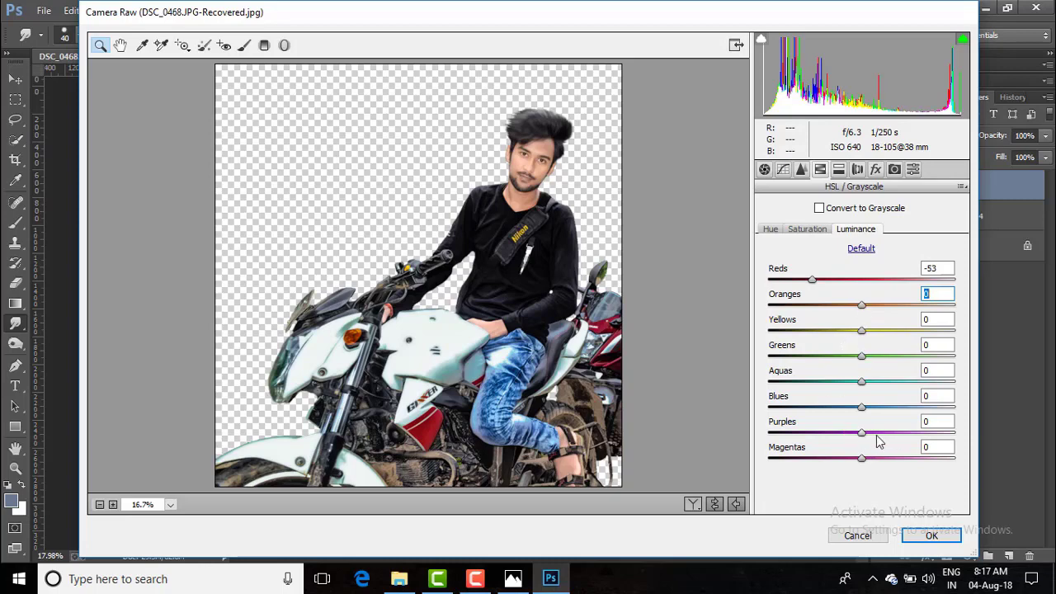
# Set the HSL saturation of Greens and Aquas to -100 and Blues to -33, and shift the Reds hue slightly negative
pyautogui.click(811, 231)
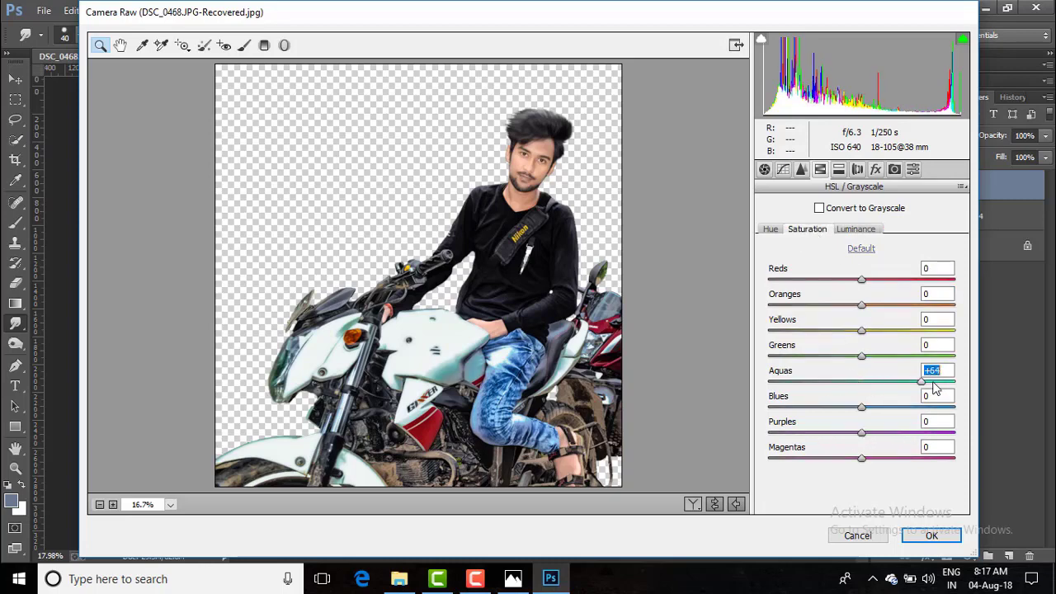
pyautogui.moveTo(935, 388); pyautogui.dragTo(953, 382)
pyautogui.moveTo(862, 407); pyautogui.dragTo(884, 425)
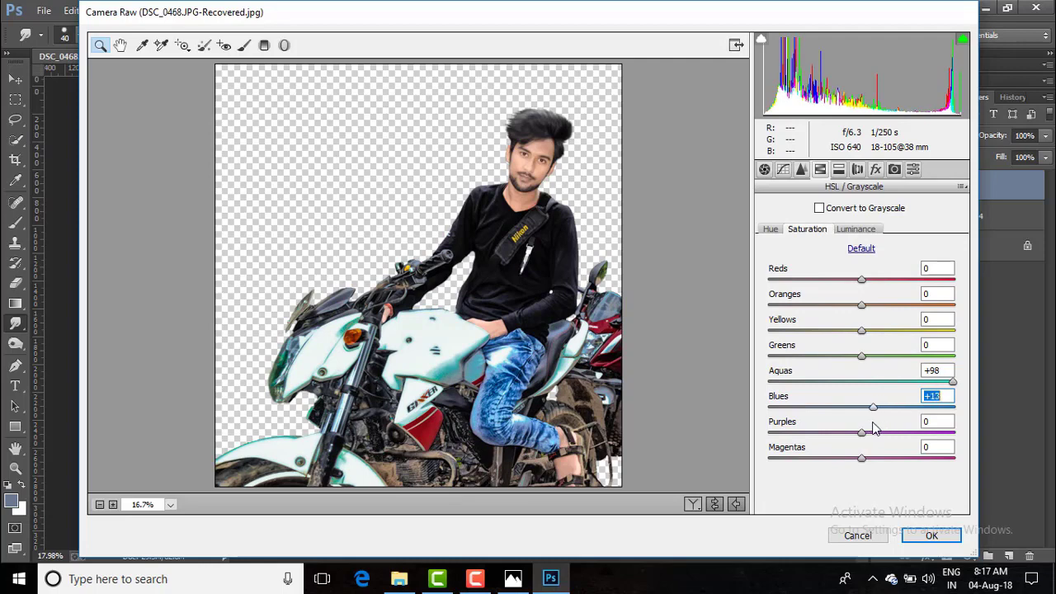
pyautogui.doubleClick(885, 356)
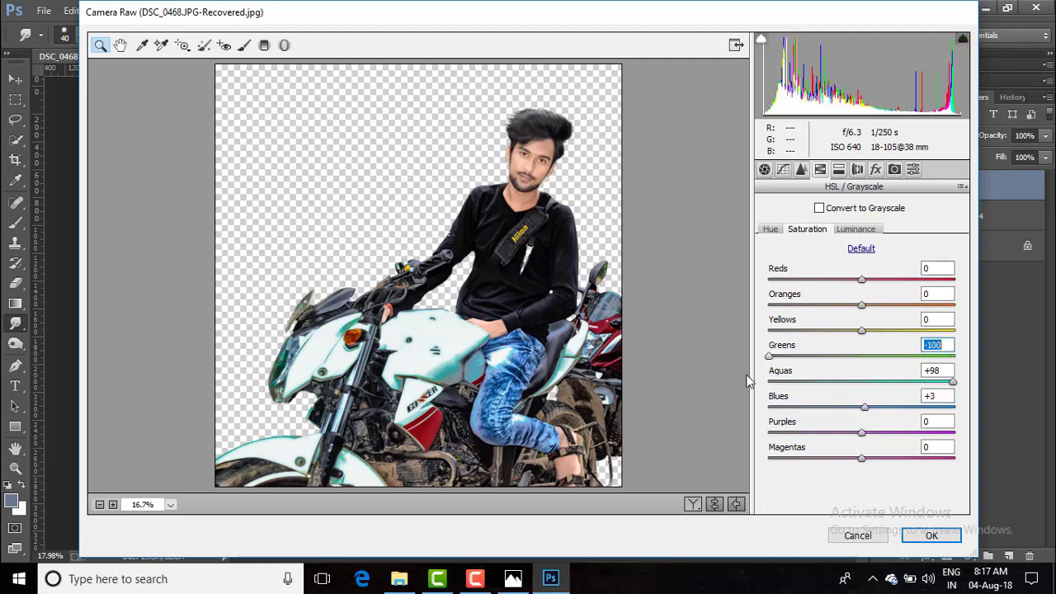
pyautogui.moveTo(864, 362); pyautogui.dragTo(747, 364)
pyautogui.moveTo(889, 373); pyautogui.dragTo(746, 380)
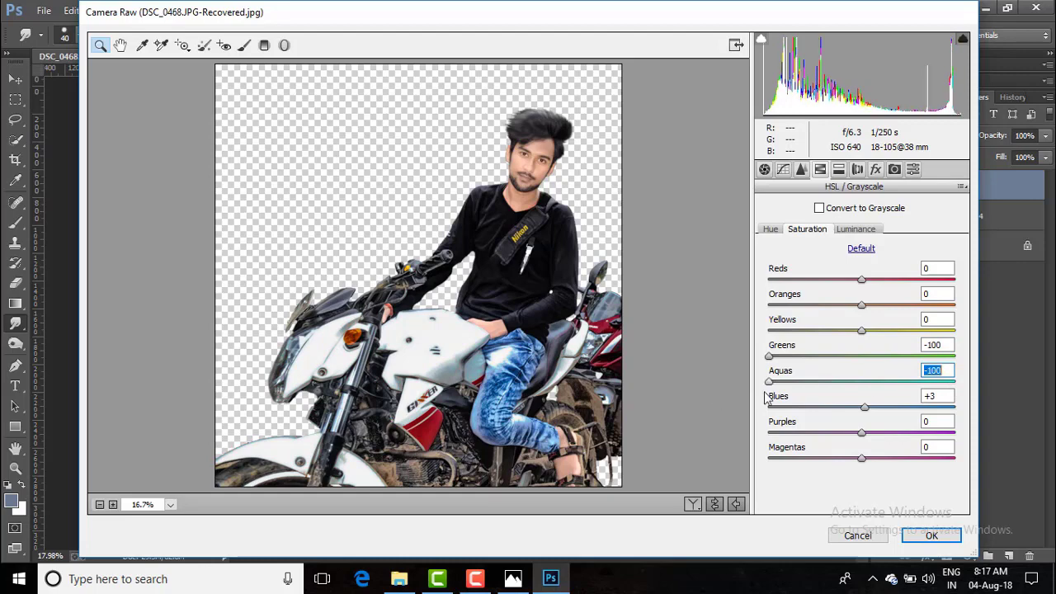
pyautogui.moveTo(864, 407); pyautogui.dragTo(760, 415)
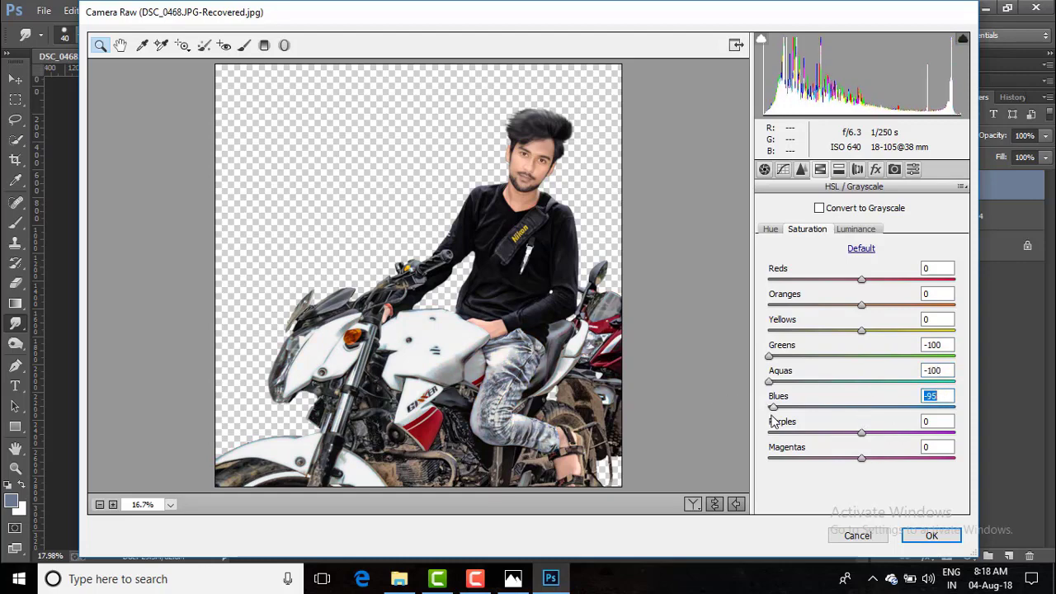
pyautogui.moveTo(803, 410); pyautogui.dragTo(831, 409)
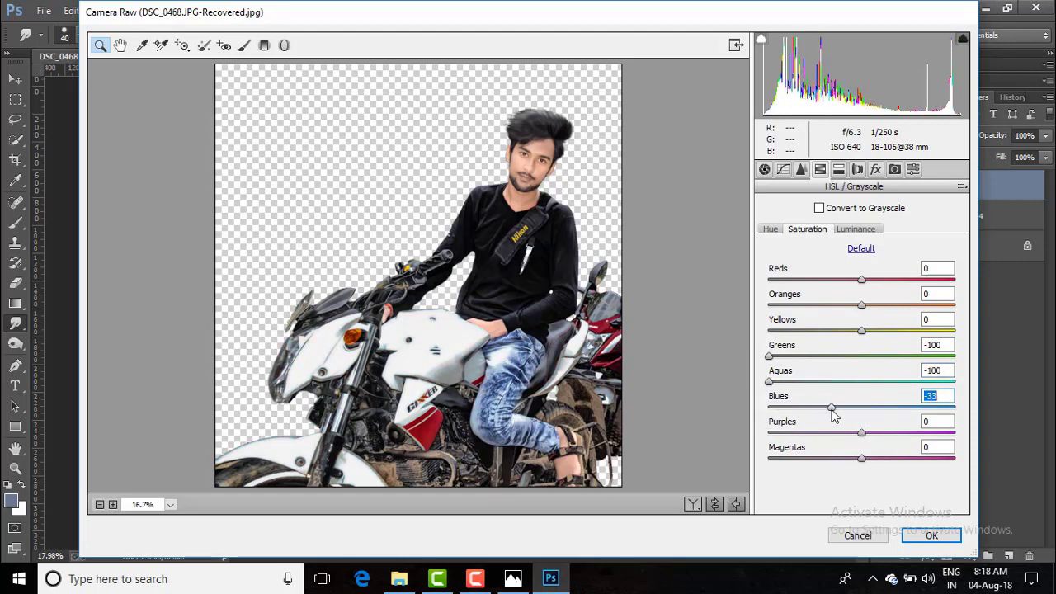
pyautogui.click(769, 230)
pyautogui.moveTo(861, 280); pyautogui.dragTo(850, 285)
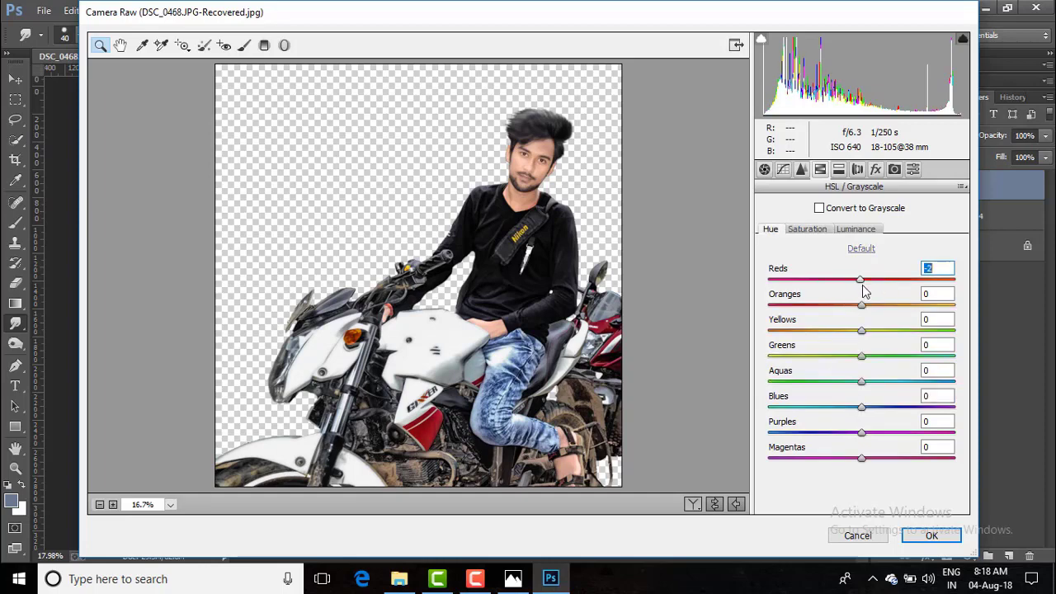
# Set the basic Highlights to -10, Shadows to -26, Blacks to -6 and Clarity to +14, and apply the Camera Raw filter
pyautogui.hotkey('ctrl', 'alt', '1')
pyautogui.moveTo(862, 367); pyautogui.dragTo(844, 342)
pyautogui.moveTo(857, 412); pyautogui.dragTo(852, 413)
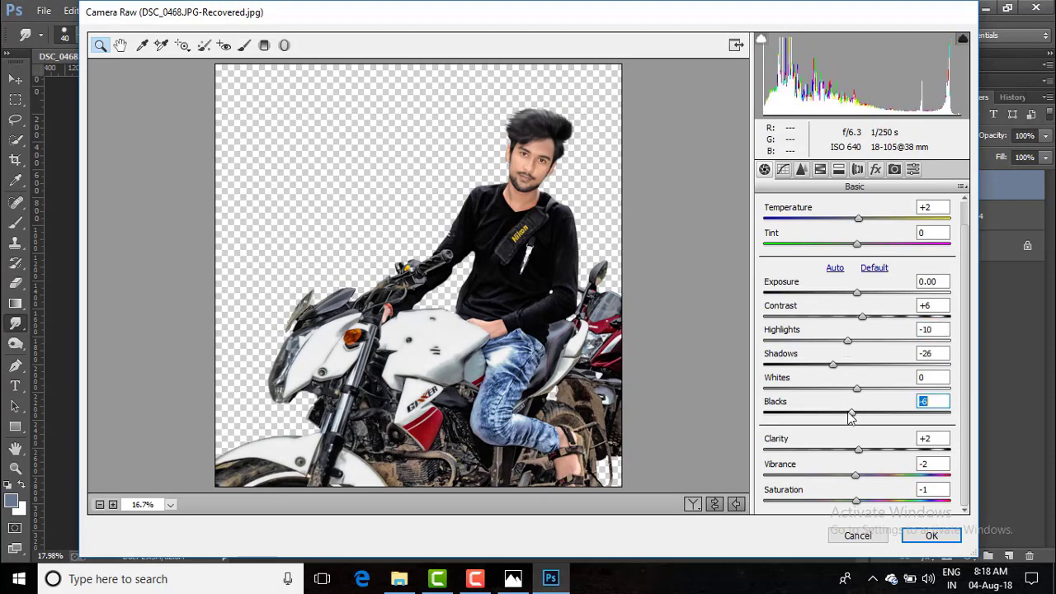
pyautogui.moveTo(859, 450)
pyautogui.mouseDown()
pyautogui.moveTo(846, 453)
pyautogui.moveTo(867, 453)
pyautogui.mouseUp()
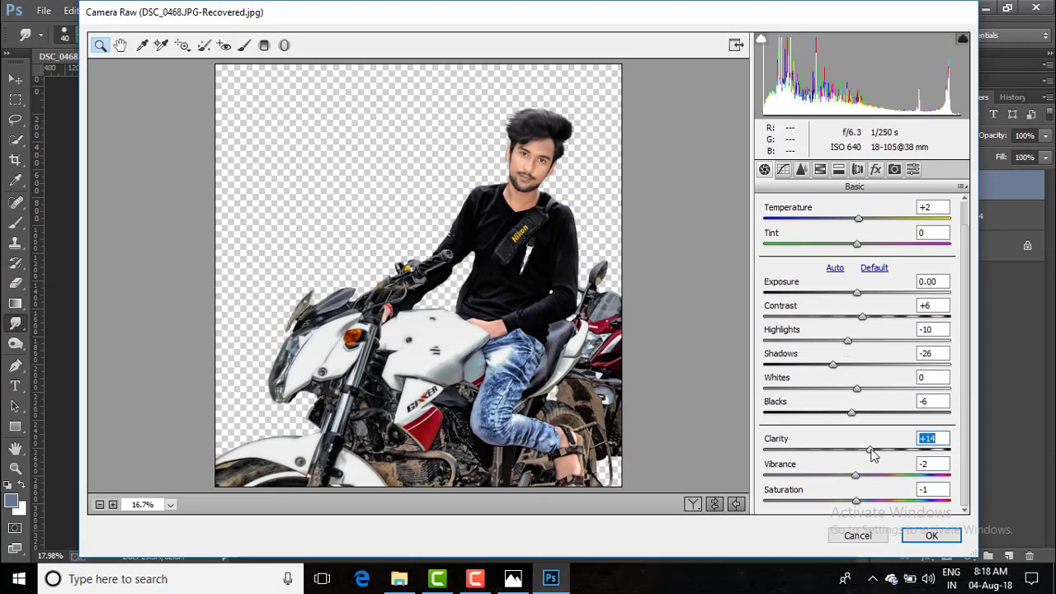
pyautogui.click(925, 535)
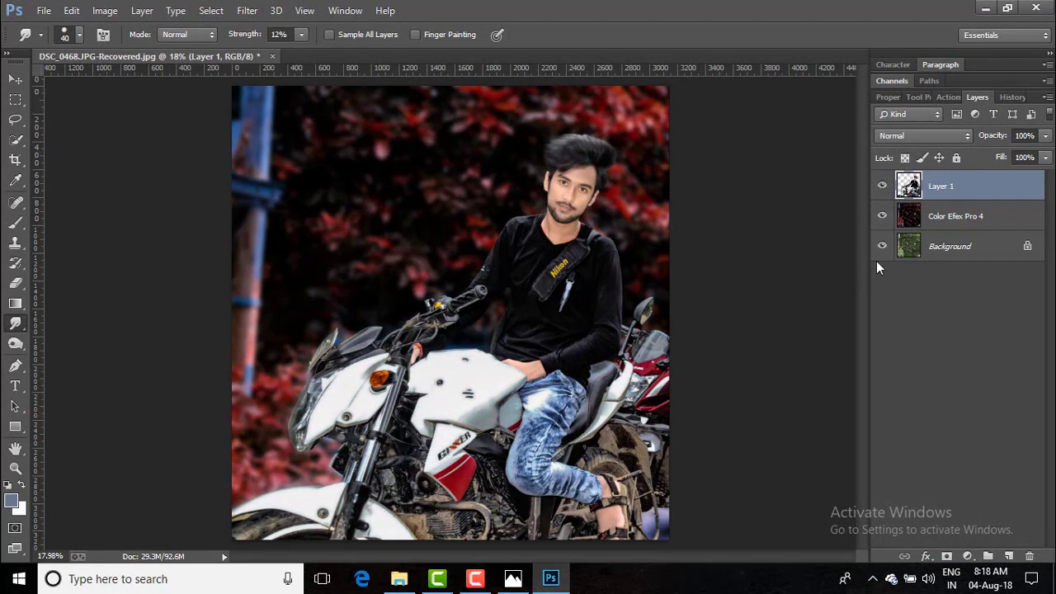
# Toggle the visibility of the Color Efex Pro 4 layer and Layer 1 to compare the subject and the backdrop
pyautogui.click(882, 217)
pyautogui.click(882, 218)
pyautogui.click(883, 187)
pyautogui.click(883, 217)
pyautogui.click(882, 216)
# Merge the Color Efex Pro 4 layer, Layer 1 and the Background into a single layer
pyautogui.rightClick(939, 214)
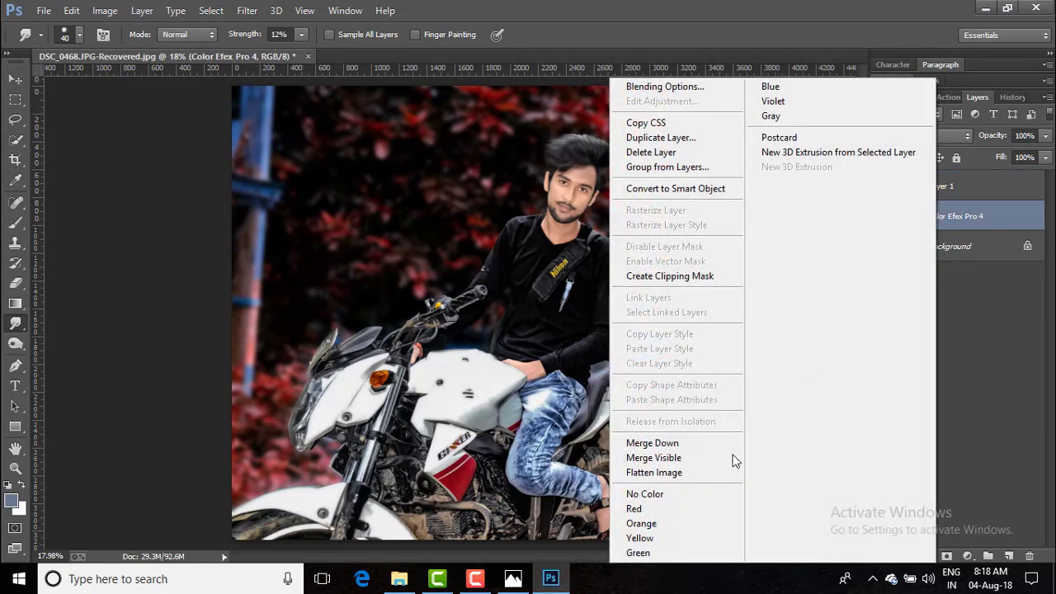
pyautogui.click(734, 457)
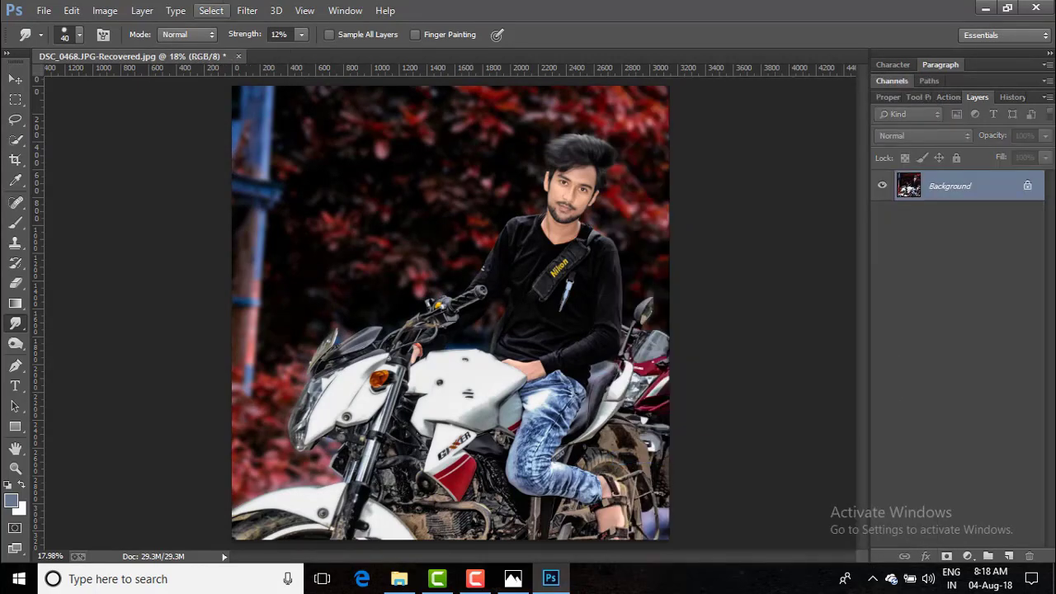
pyautogui.click(247, 11)
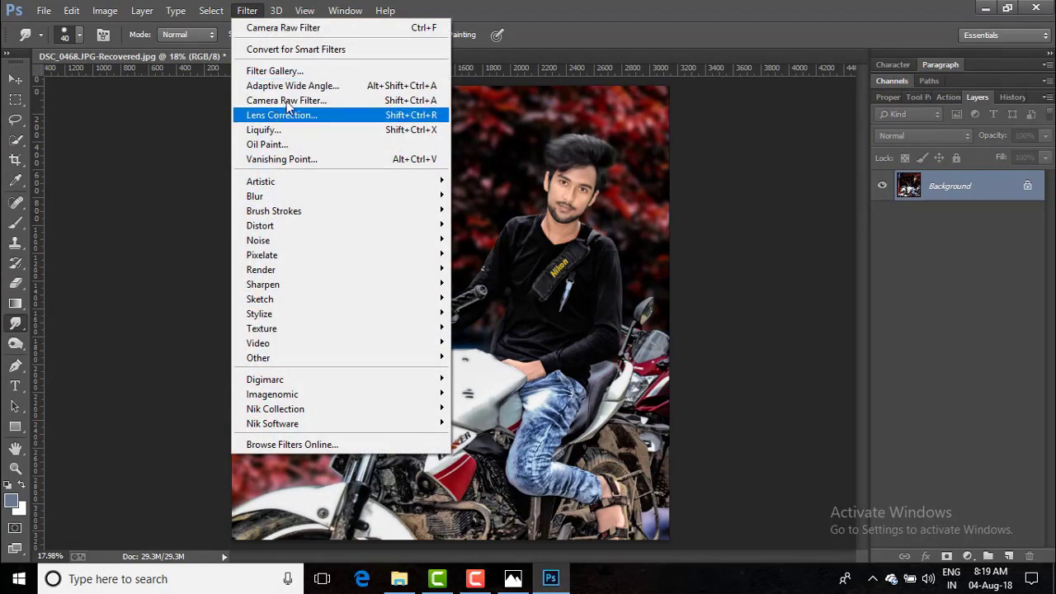
pyautogui.click(792, 240)
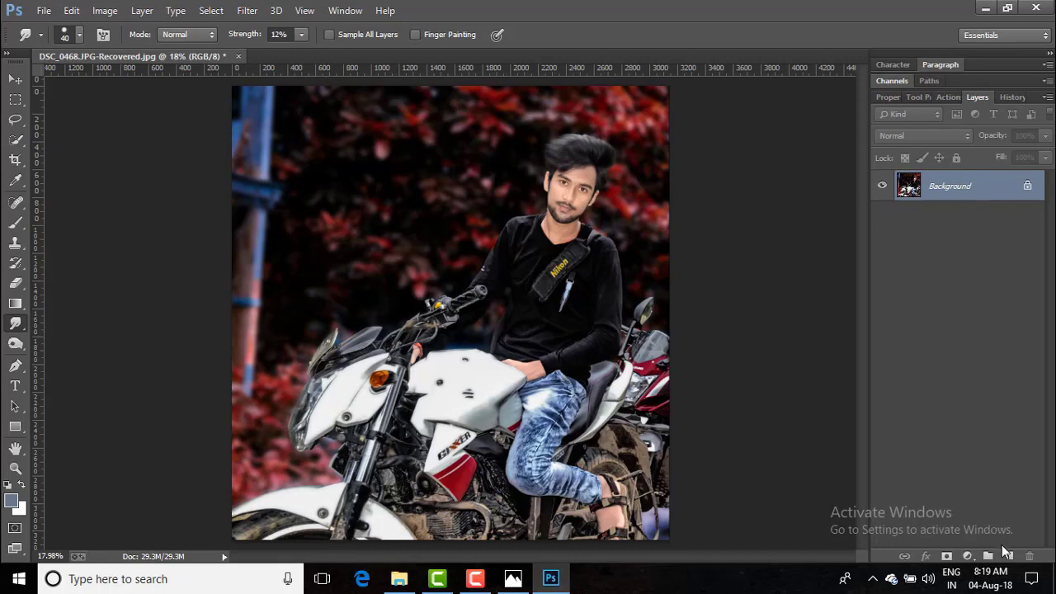
pyautogui.click(43, 10)
pyautogui.click(66, 40)
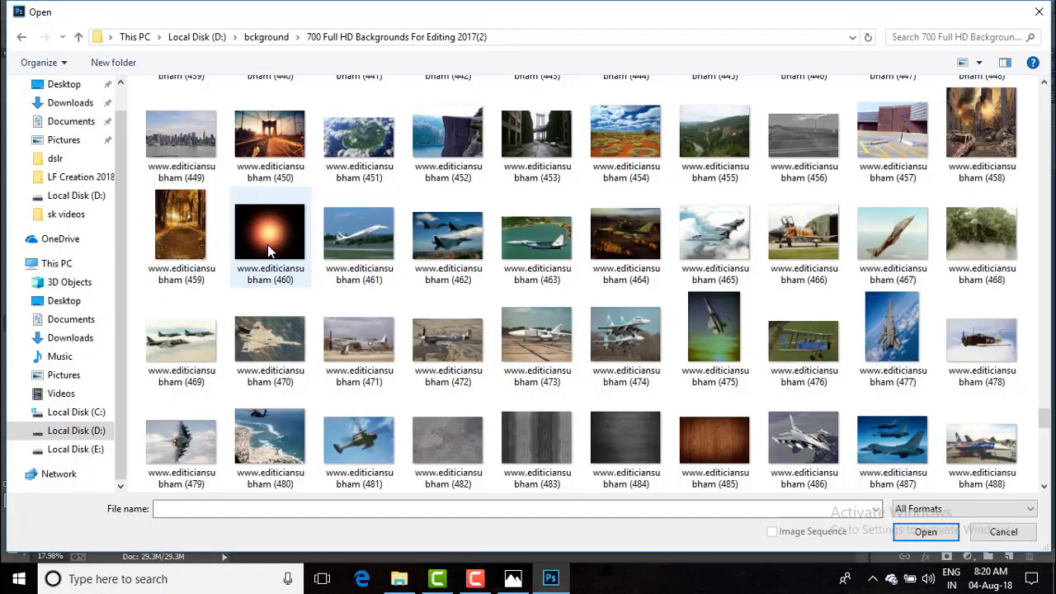
pyautogui.scroll(-6, 342, 245)
pyautogui.scroll(6, 345, 252)
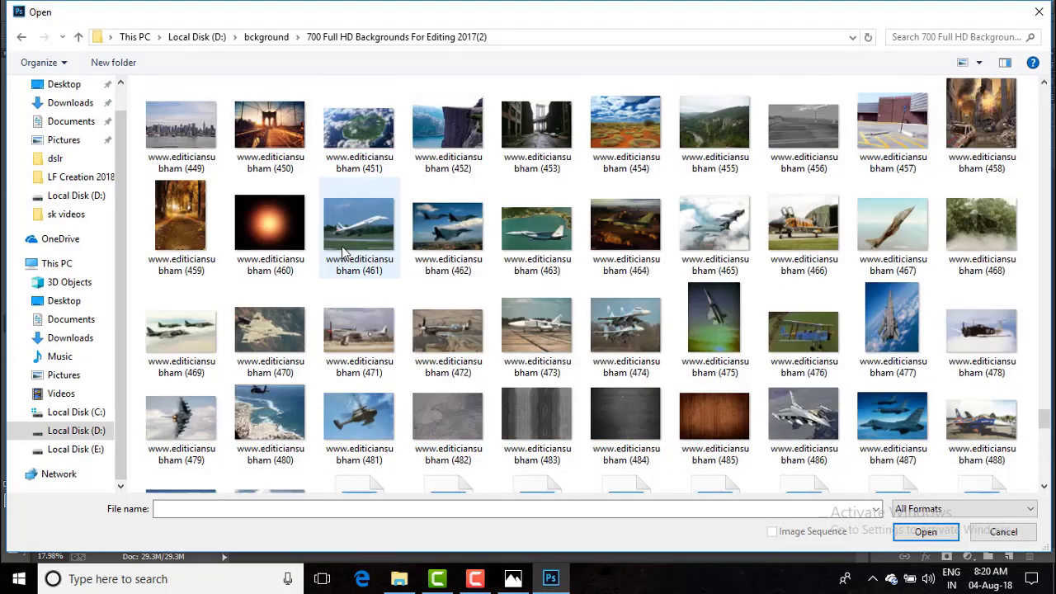
pyautogui.scroll(3, 330, 256)
pyautogui.scroll(-3, 289, 264)
pyautogui.click(261, 277)
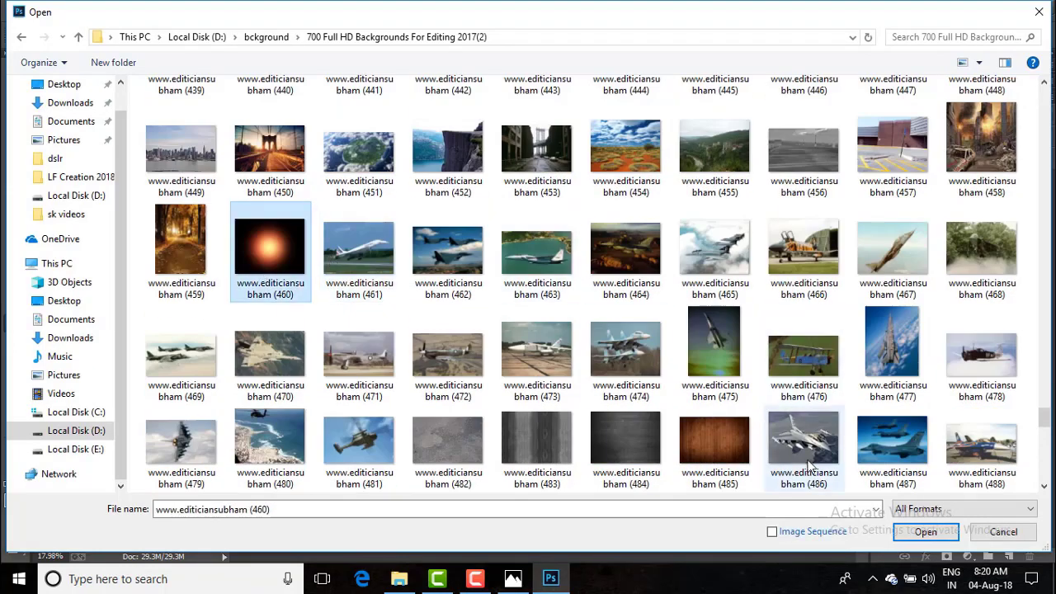
pyautogui.click(922, 533)
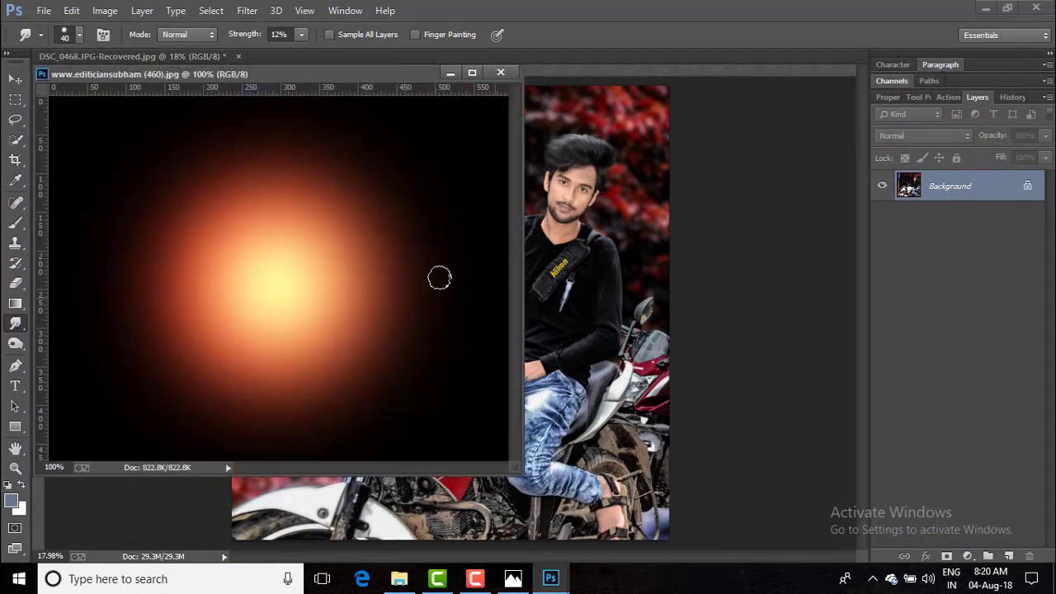
# Copy the orange glow image into the motorcycle photo as a new layer and set its blending mode to Screen
pyautogui.click(14, 82)
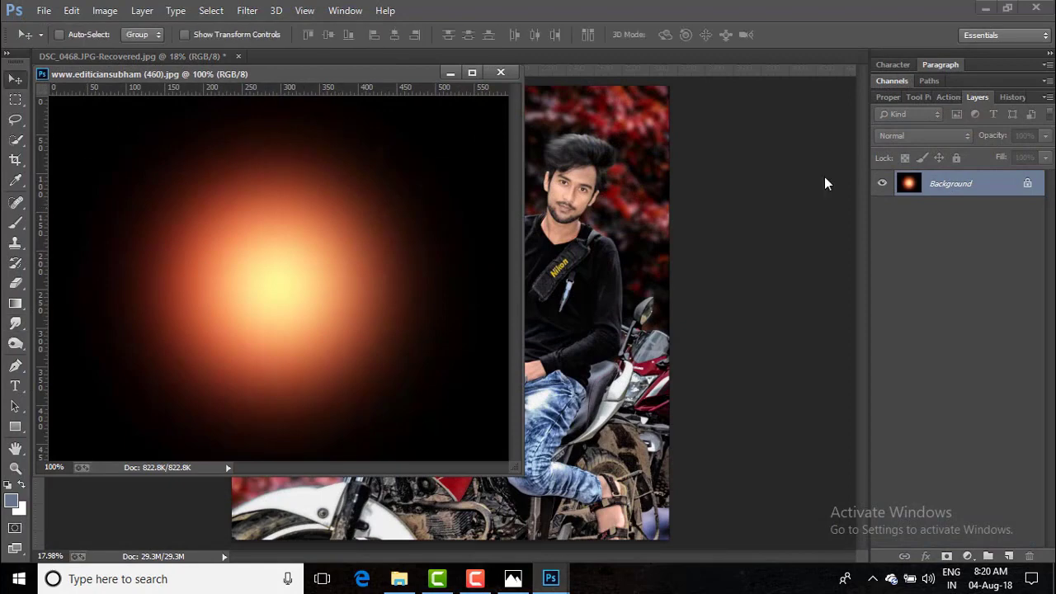
pyautogui.moveTo(509, 253); pyautogui.dragTo(675, 247)
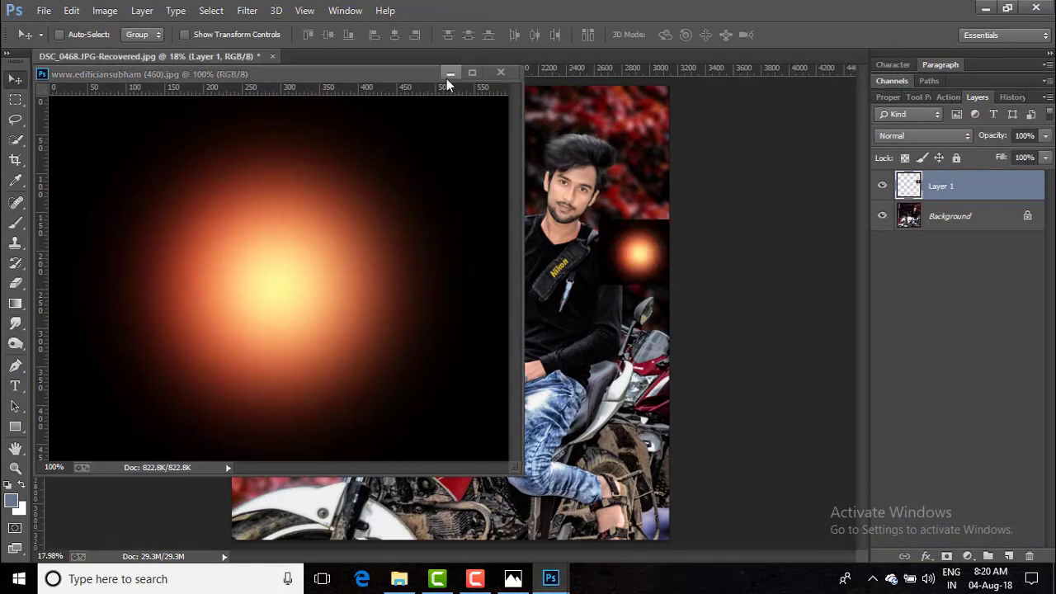
pyautogui.click(500, 71)
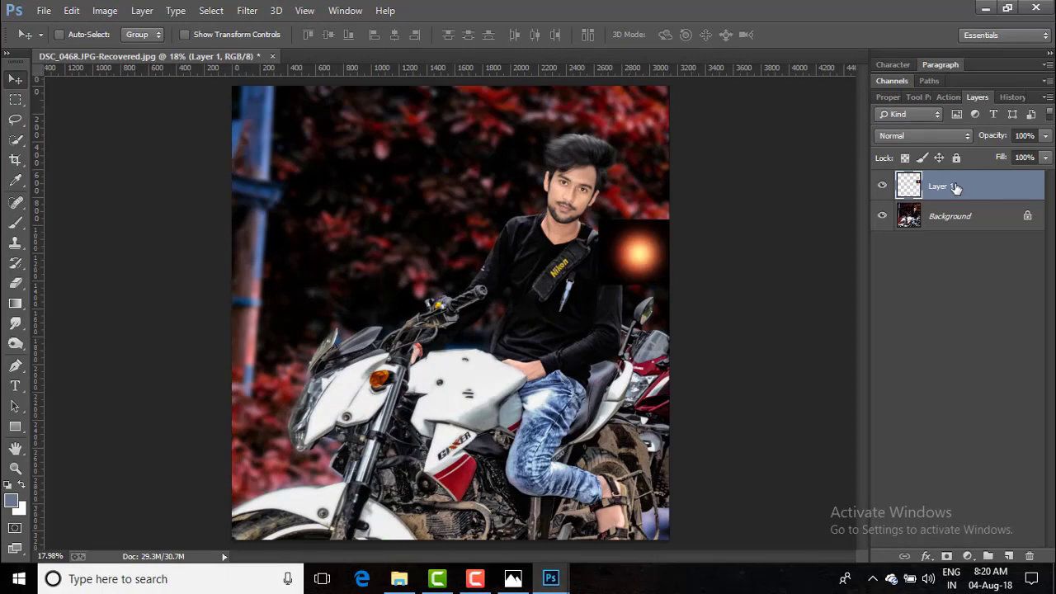
pyautogui.click(953, 137)
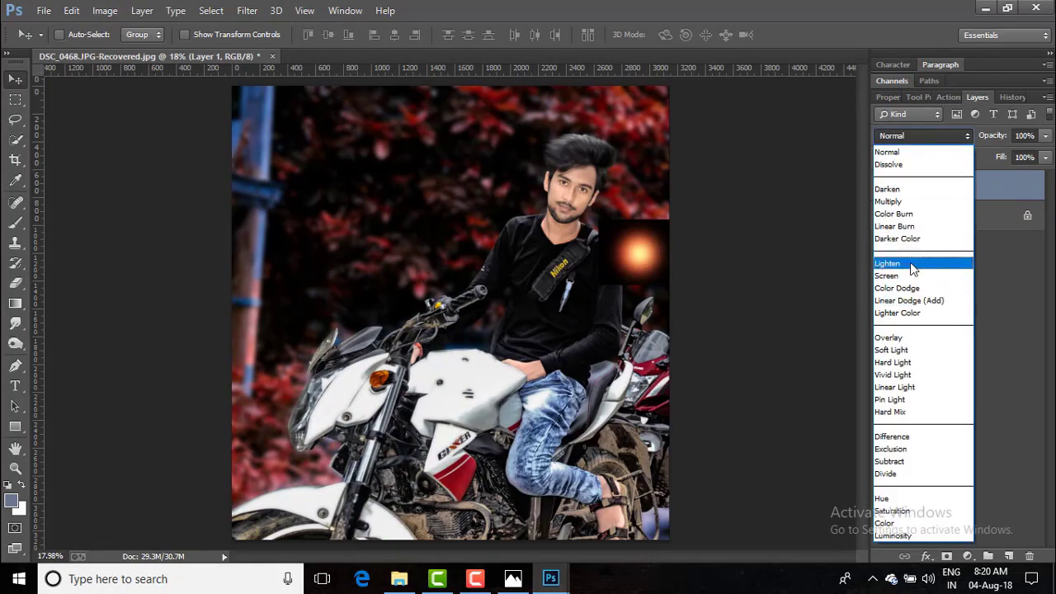
pyautogui.click(891, 276)
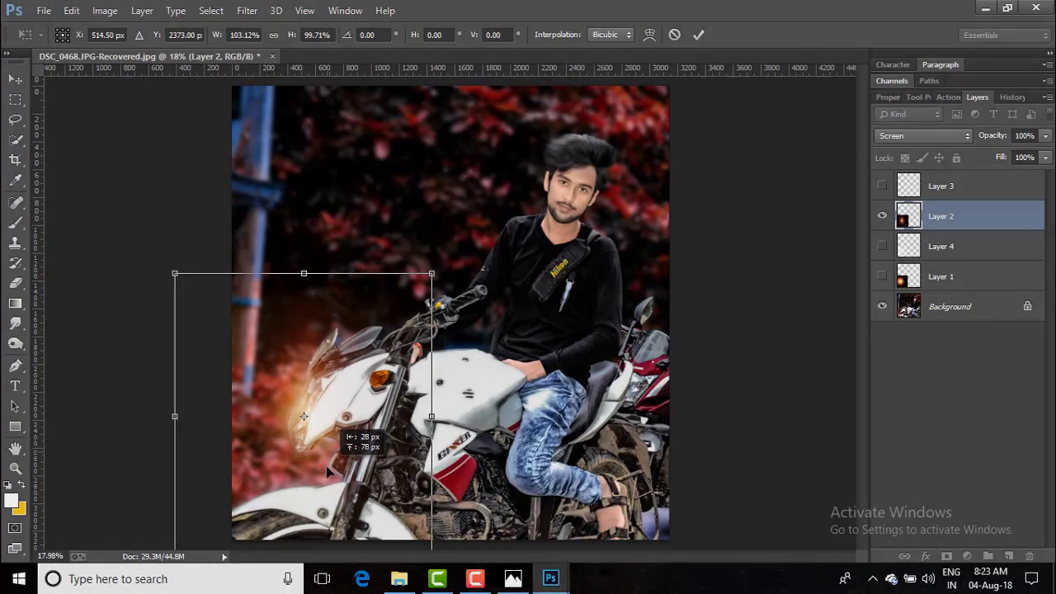
# Position the enlarged glow on Layer 2 over the motorcycle's headlight and commit the transform
pyautogui.moveTo(326, 469); pyautogui.dragTo(325, 467)
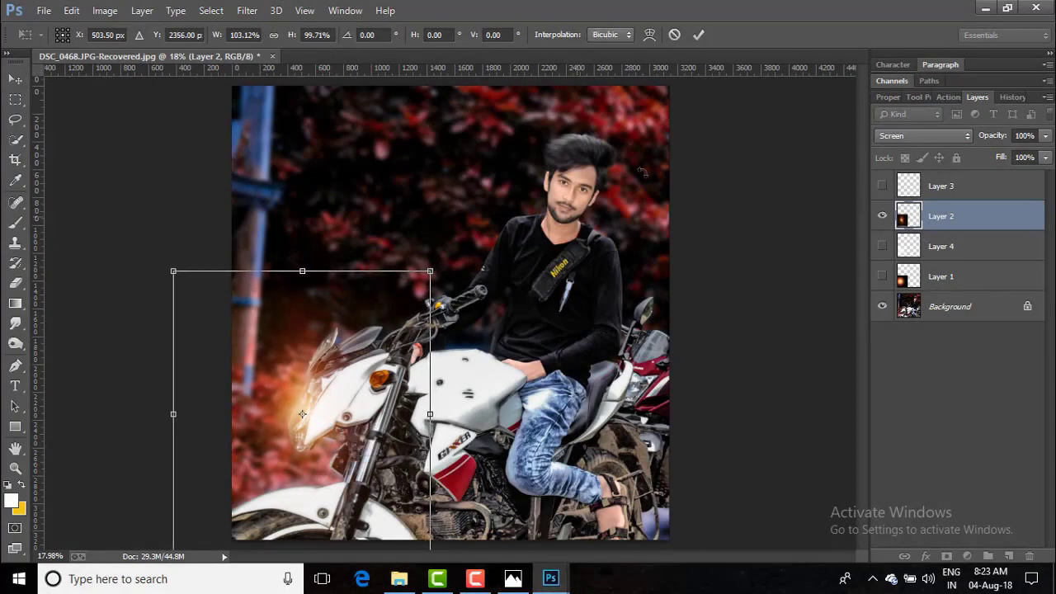
pyautogui.click(698, 35)
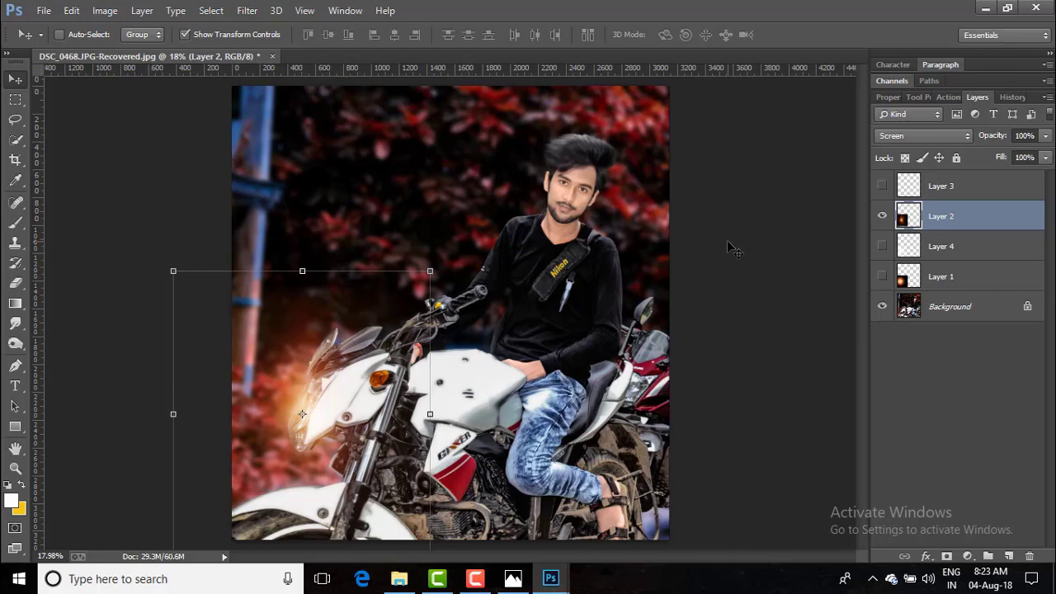
pyautogui.hotkey('shift', '-')
pyautogui.rightClick(948, 272)
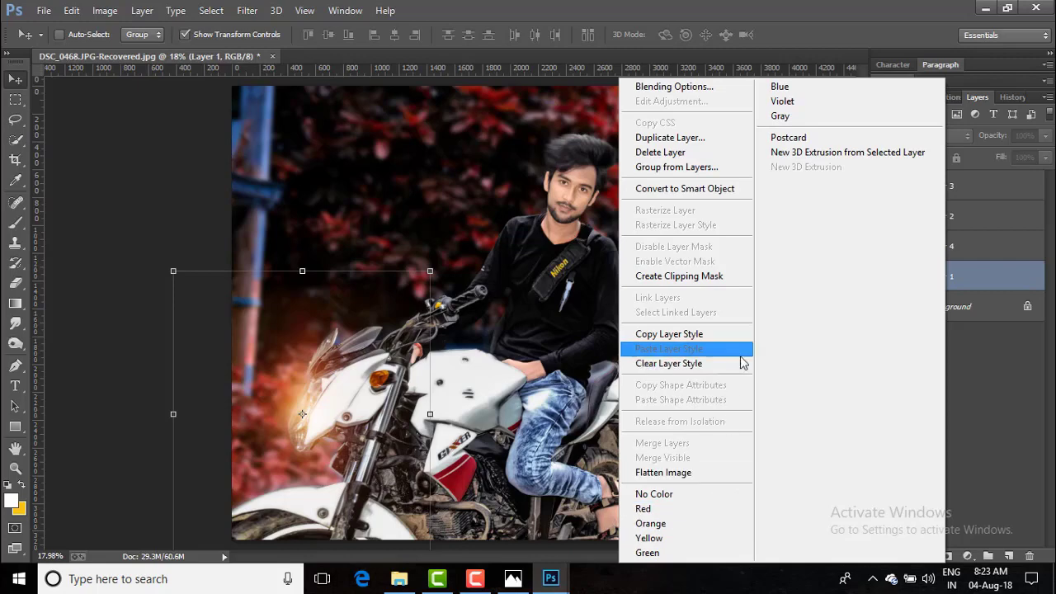
pyautogui.click(990, 421)
pyautogui.doubleClick(984, 310)
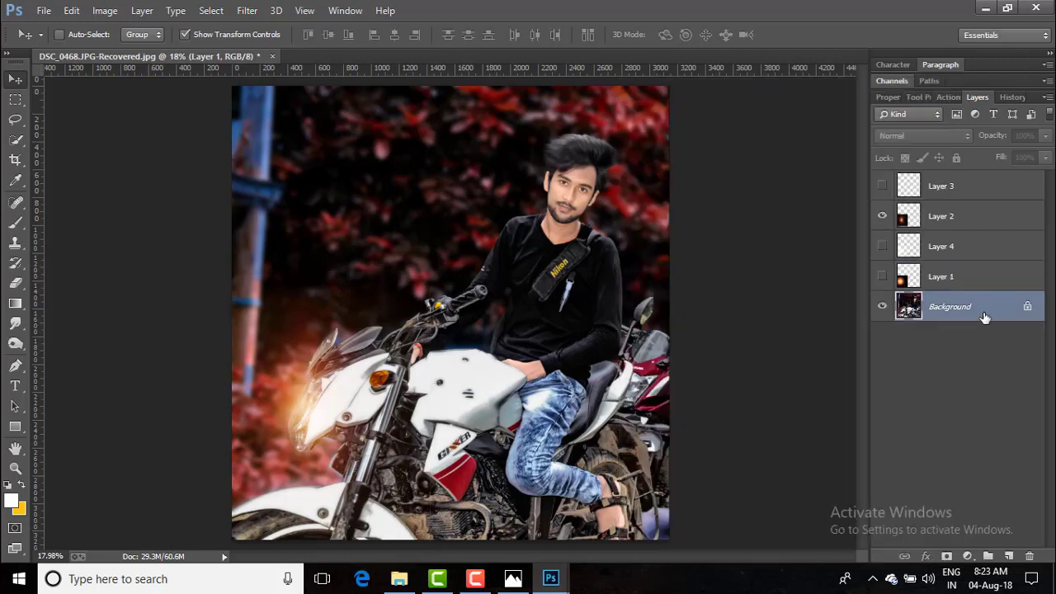
pyautogui.click(660, 205)
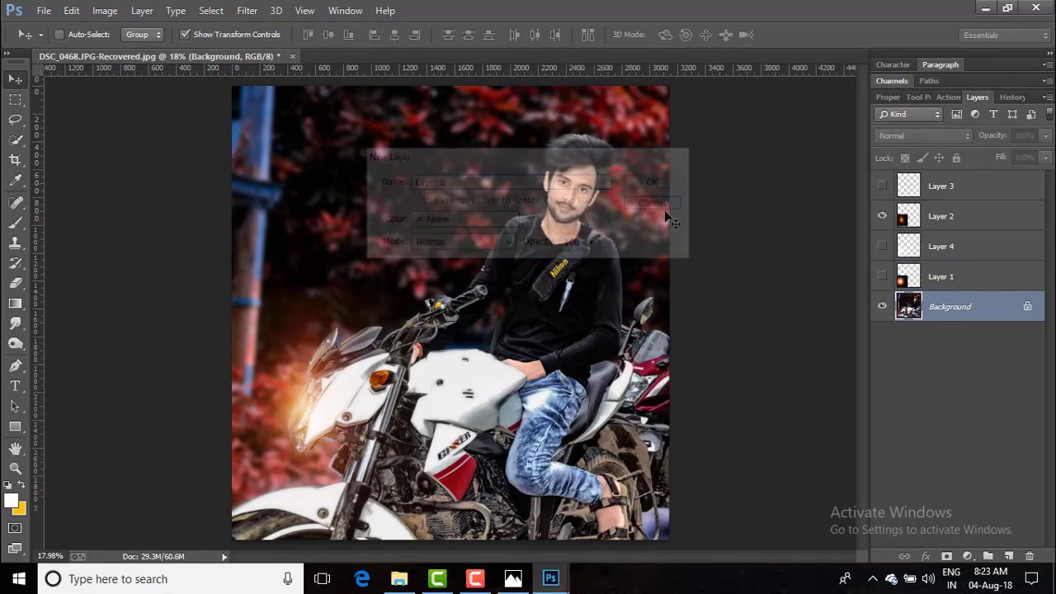
# Merge the visible glow on Layer 2 into the Background, leaving the hidden layers separate
pyautogui.rightClick(948, 301)
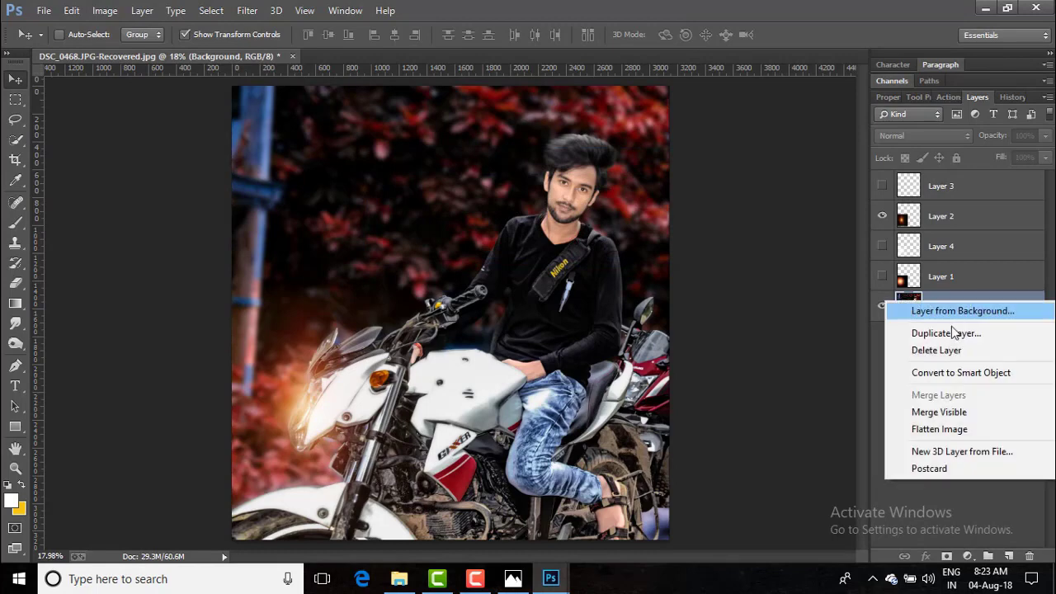
pyautogui.click(965, 413)
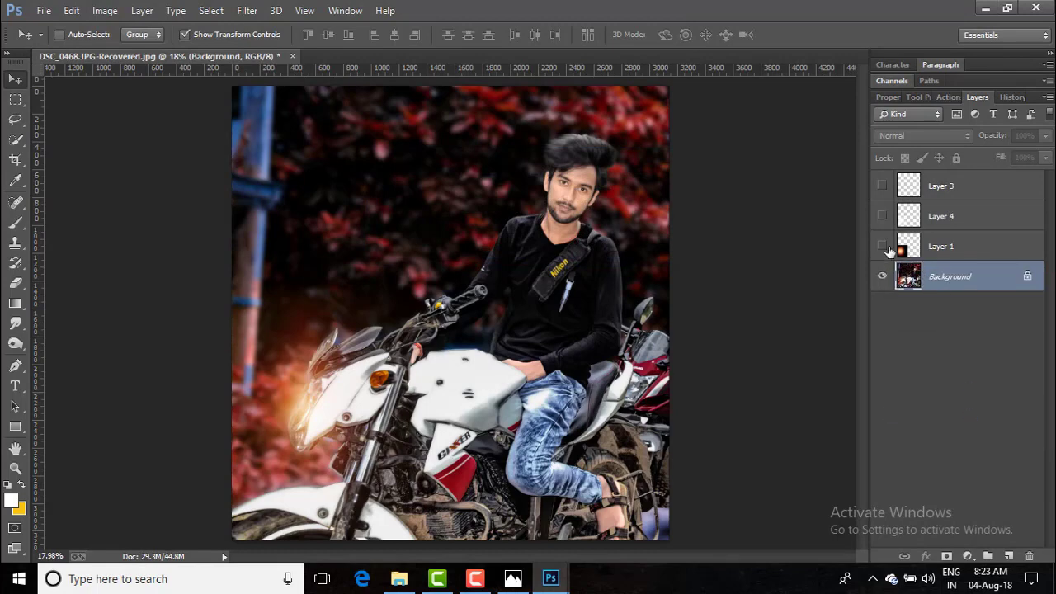
# Delete the three hidden layers, Layer 3, Layer 4 and Layer 1, keeping only the Background
pyautogui.click(961, 188)
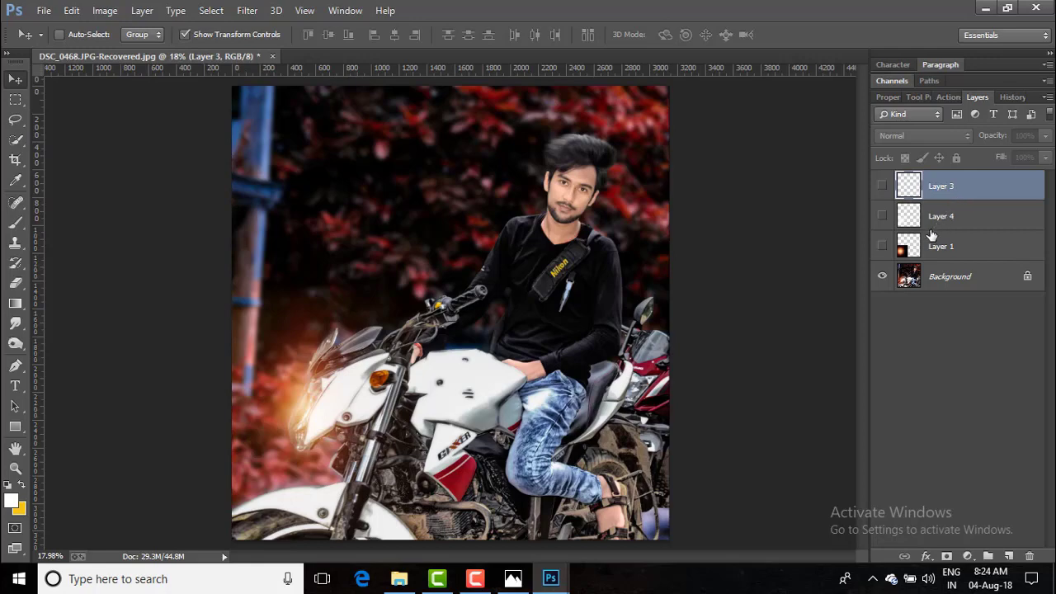
pyautogui.press('Delete')
pyautogui.press('Delete')
pyautogui.press('Delete')
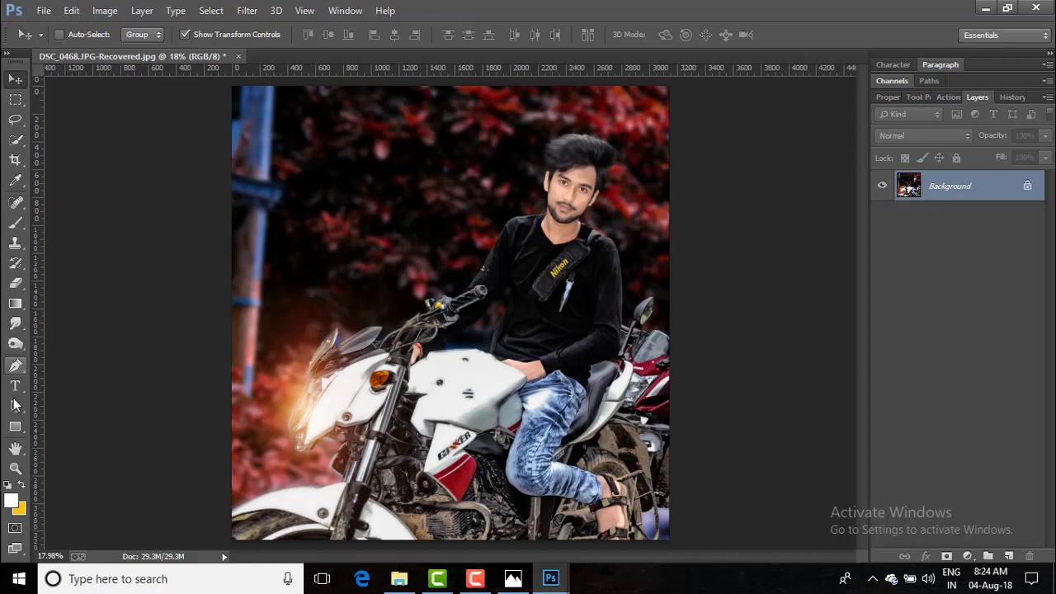
# Start a Camera Raw adjustment on the Background with Exposure +0.60, Clarity +9, Vibrance +8 and Shadows -5
pyautogui.click(249, 10)
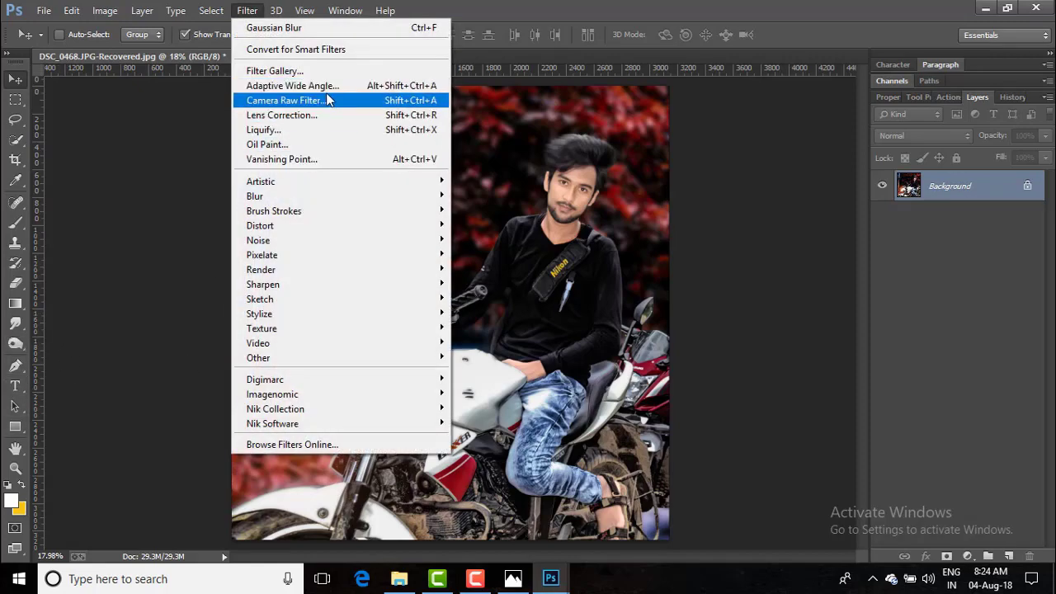
pyautogui.click(327, 97)
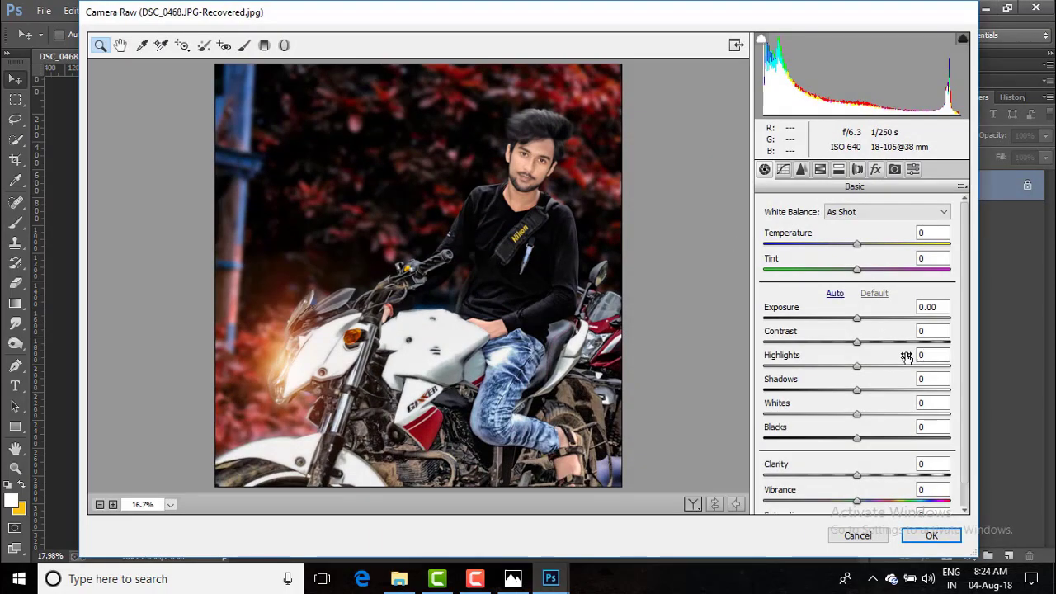
pyautogui.moveTo(858, 321); pyautogui.dragTo(869, 322)
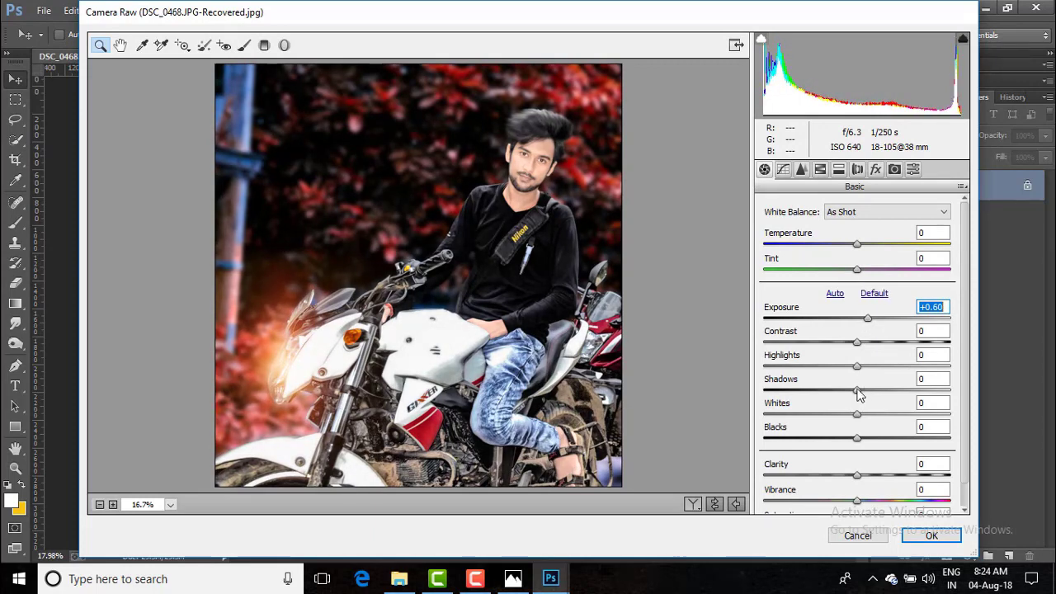
pyautogui.moveTo(857, 477); pyautogui.dragTo(867, 505)
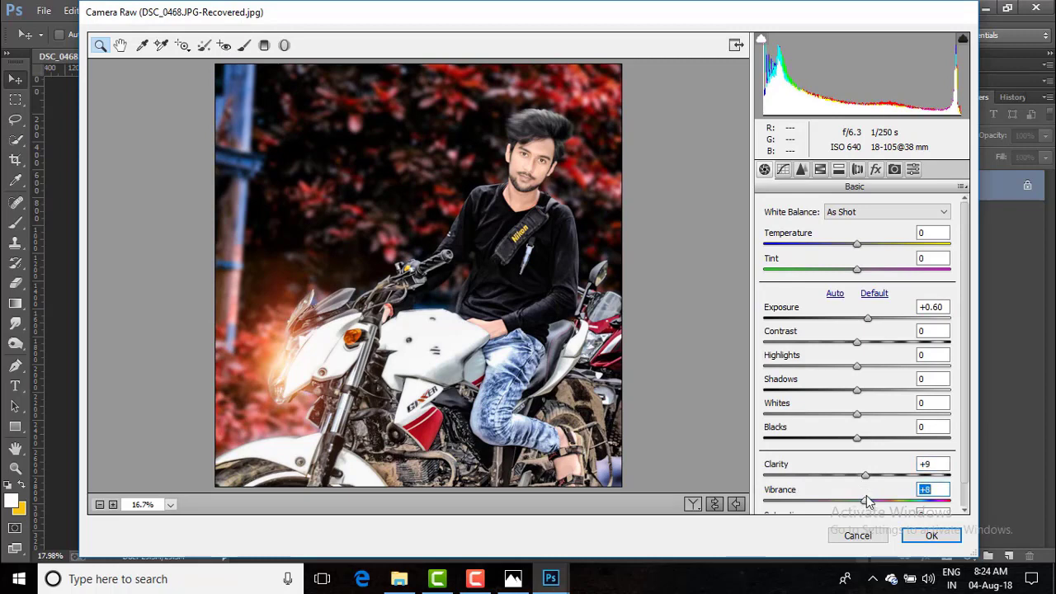
pyautogui.moveTo(856, 394); pyautogui.dragTo(856, 397)
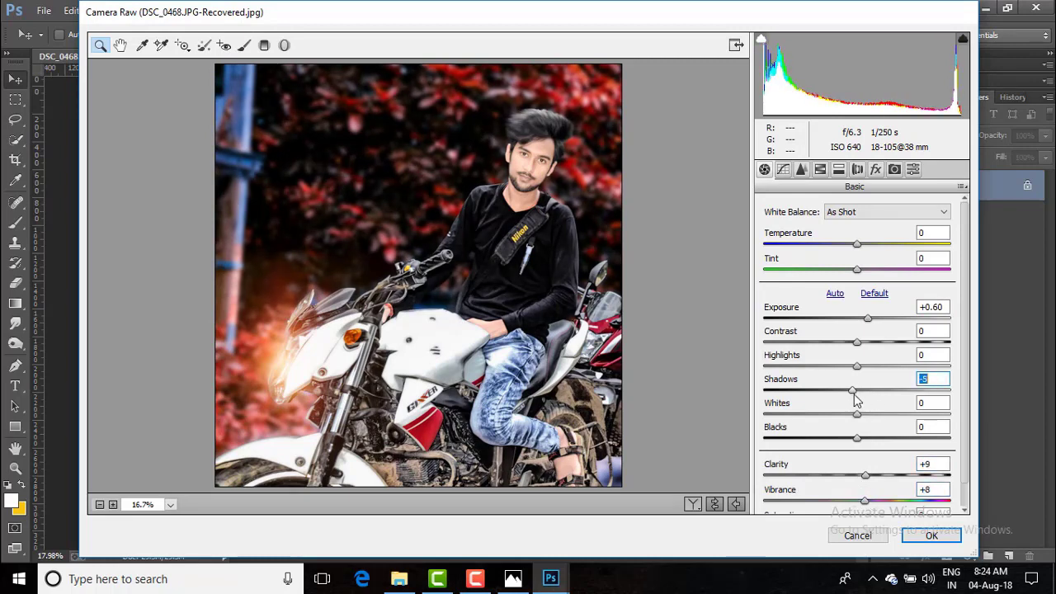
pyautogui.click(820, 169)
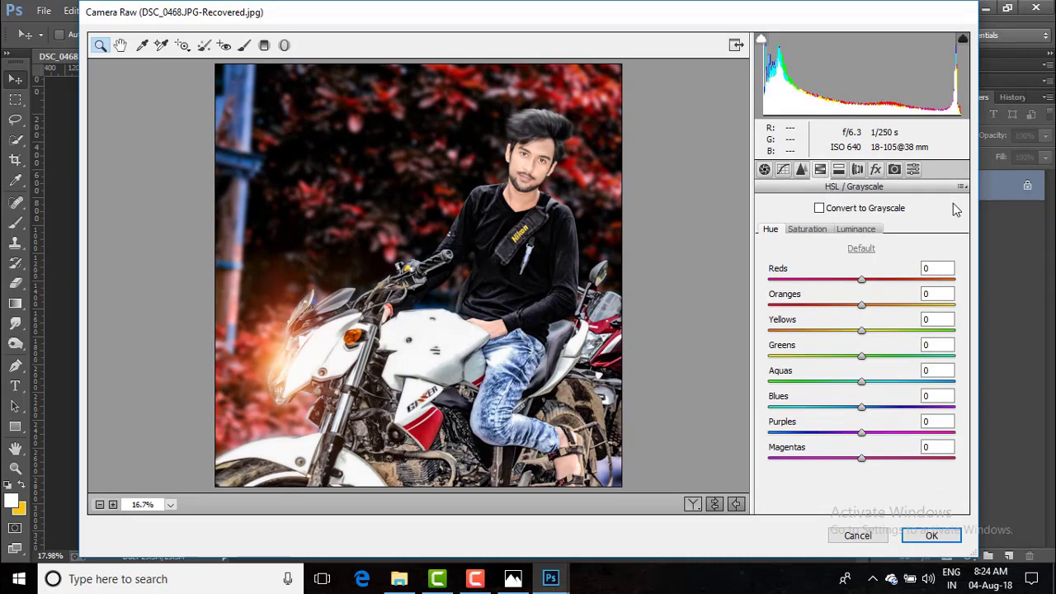
pyautogui.click(859, 229)
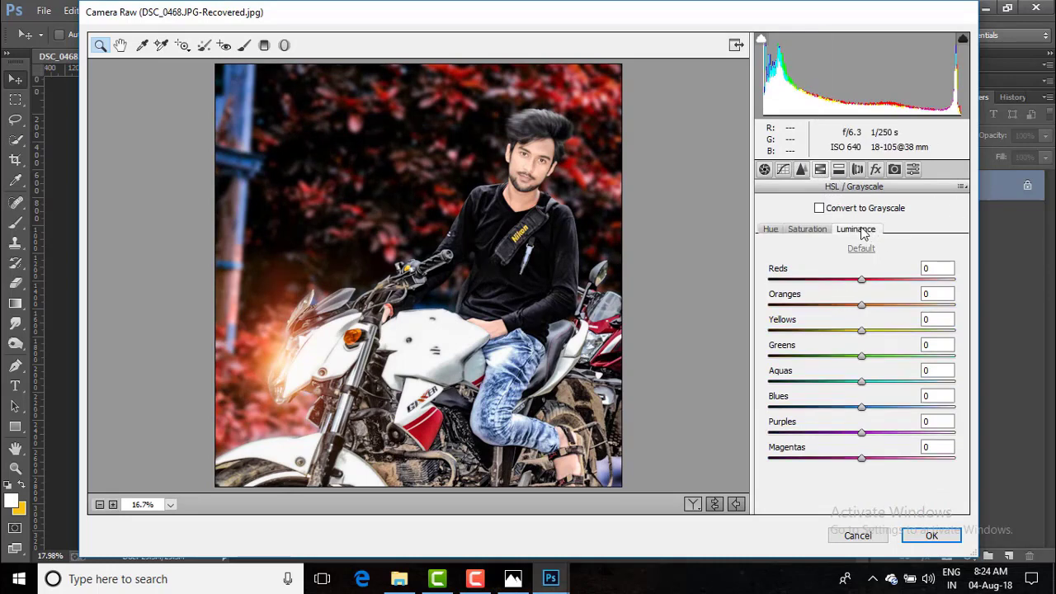
pyautogui.click(807, 229)
# Add a Highlight Priority post-crop vignette with Amount about -21 and Midpoint 67, and apply the Camera Raw filter
pyautogui.click(876, 169)
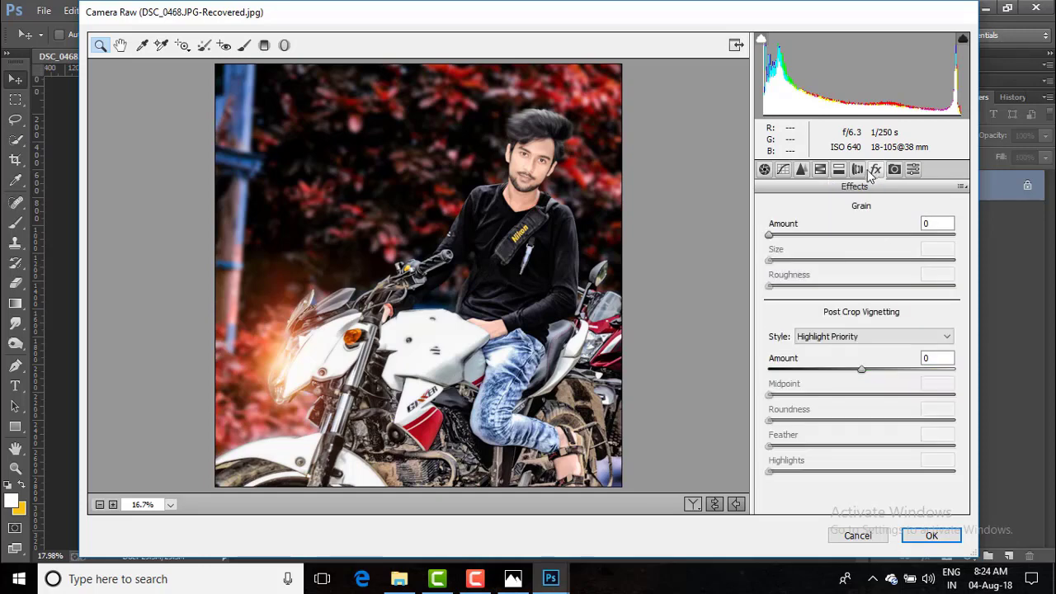
pyautogui.click(851, 370)
pyautogui.moveTo(851, 373); pyautogui.dragTo(841, 343)
pyautogui.moveTo(861, 394); pyautogui.dragTo(893, 390)
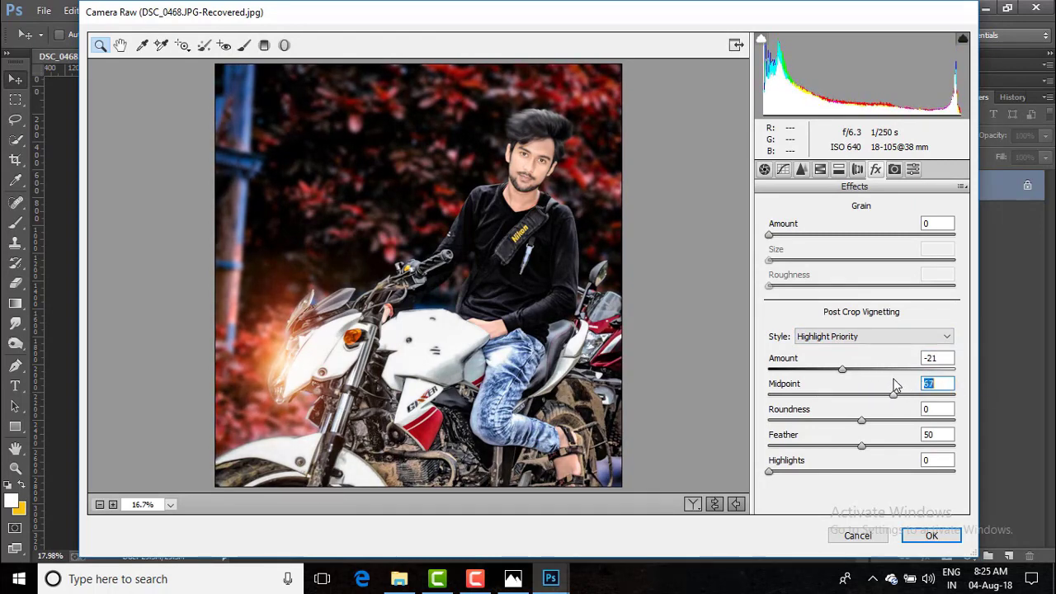
pyautogui.moveTo(840, 369)
pyautogui.mouseDown()
pyautogui.moveTo(820, 371)
pyautogui.moveTo(842, 373)
pyautogui.mouseUp()
pyautogui.click(933, 535)
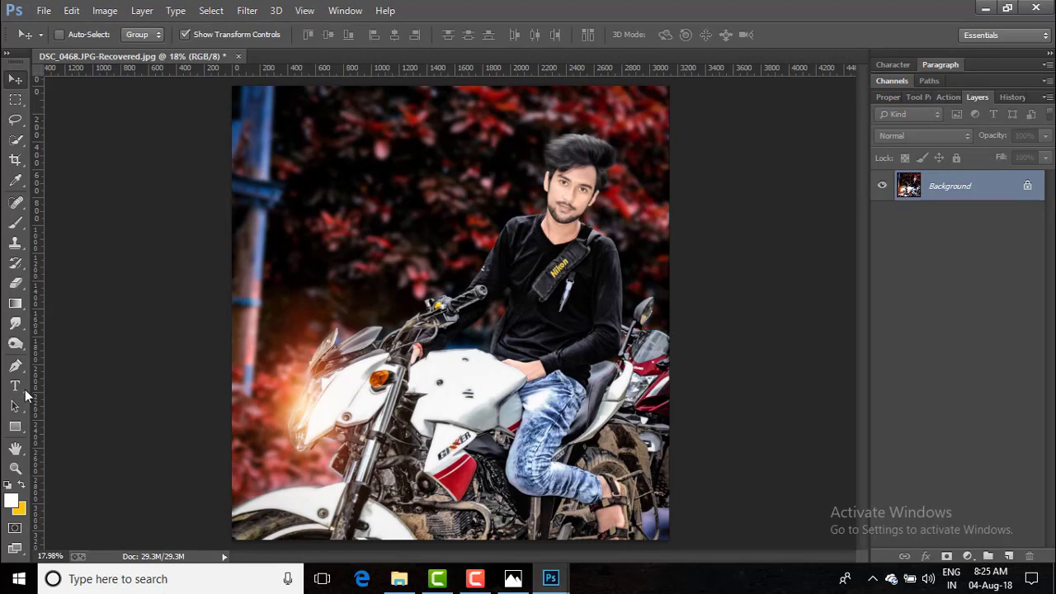
# Add the editor's name watermark as white 12 pt Guardians text on the dark backdrop above the headlight and commit it
pyautogui.click(14, 385)
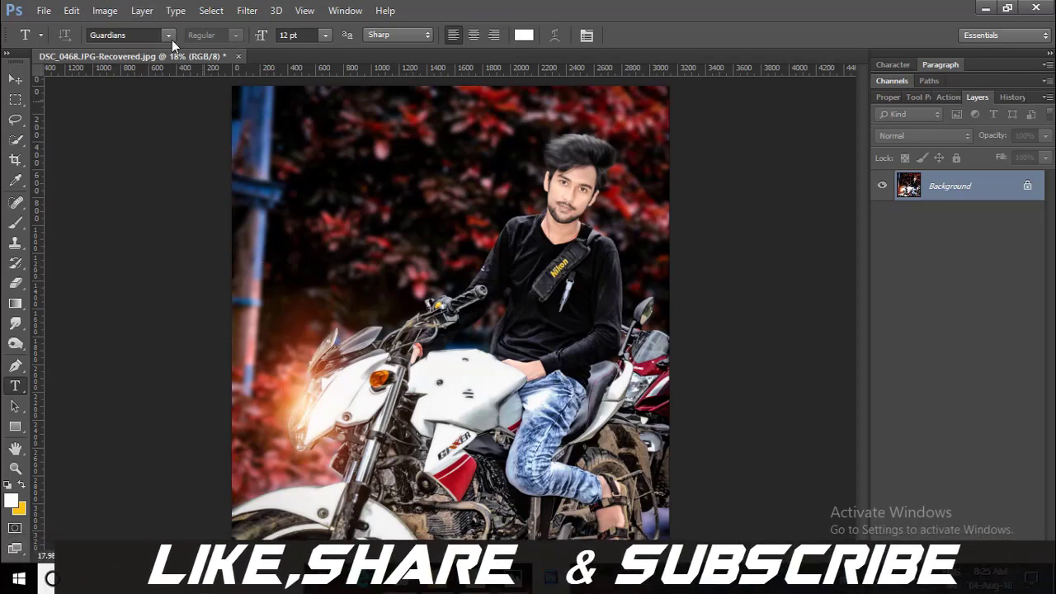
pyautogui.click(275, 287)
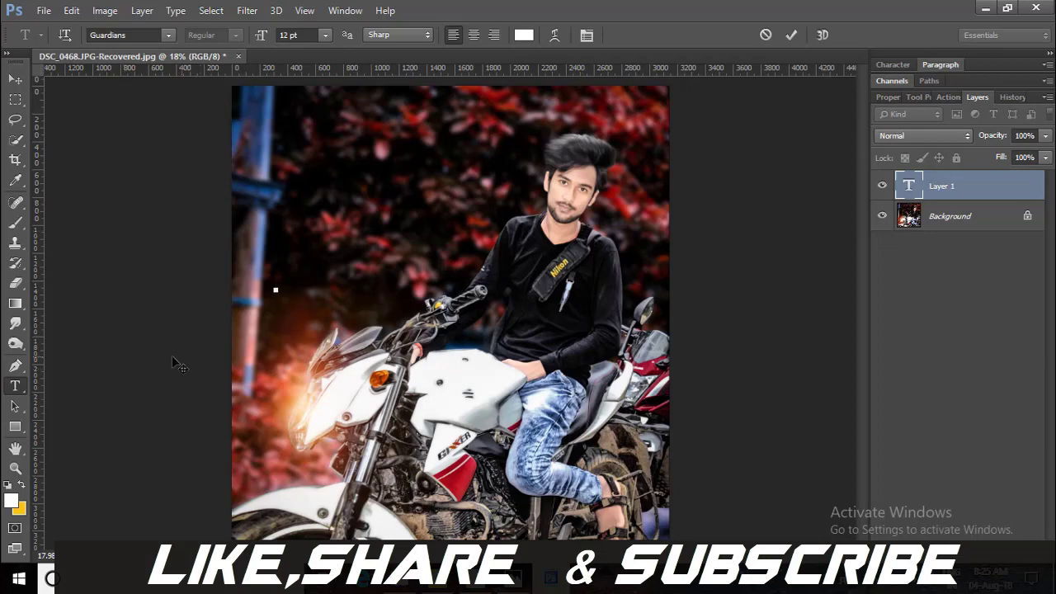
pyautogui.write('ROHIT EDIT')
pyautogui.click(792, 34)
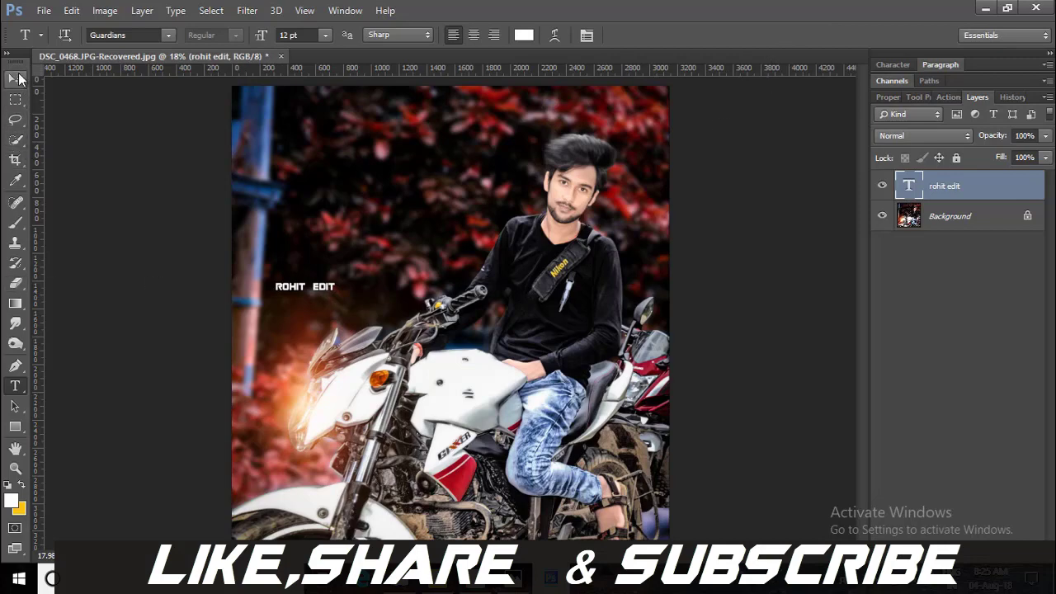
pyautogui.click(16, 79)
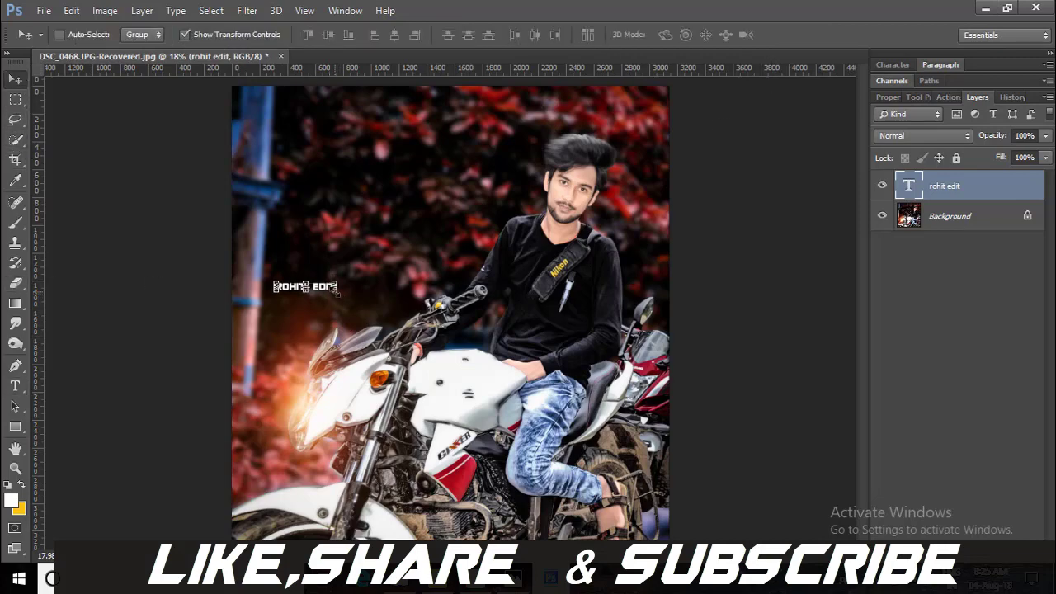